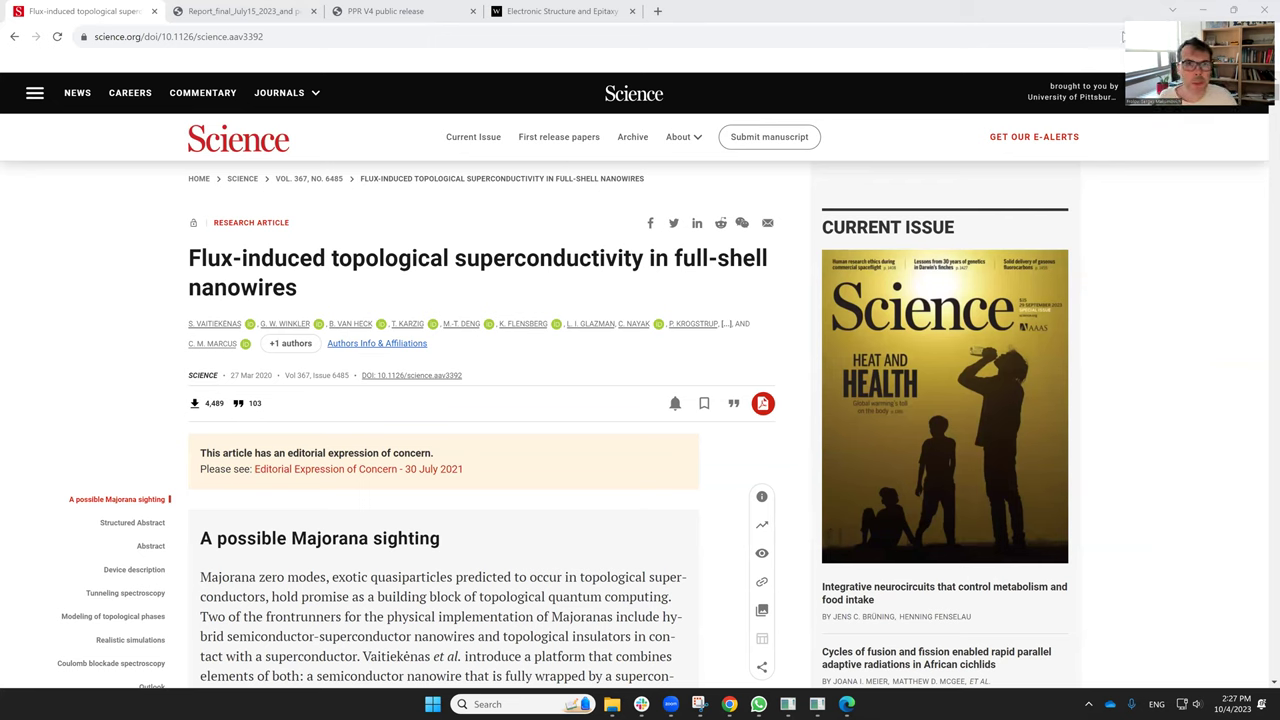
Scroll the Science article past the abstract and Device description to Fig. 2's conductance maps and linecuts
click(917, 6)
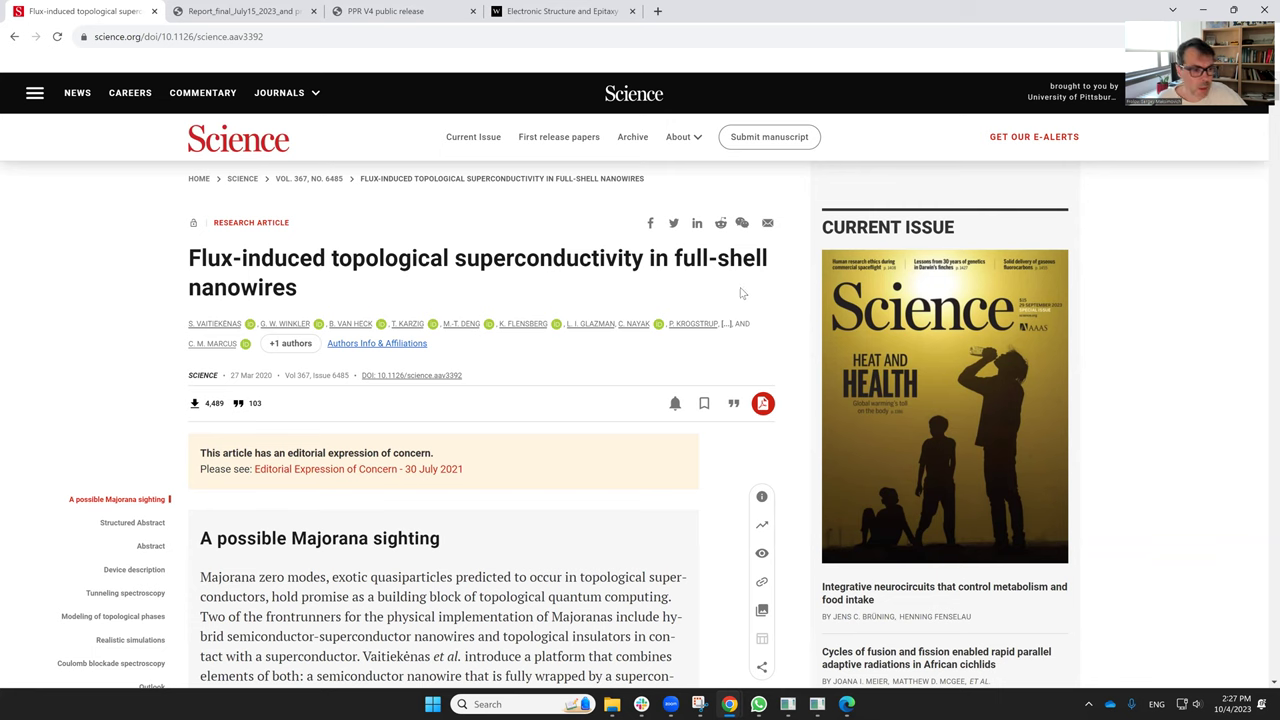
scroll(614, 305, down, 1)
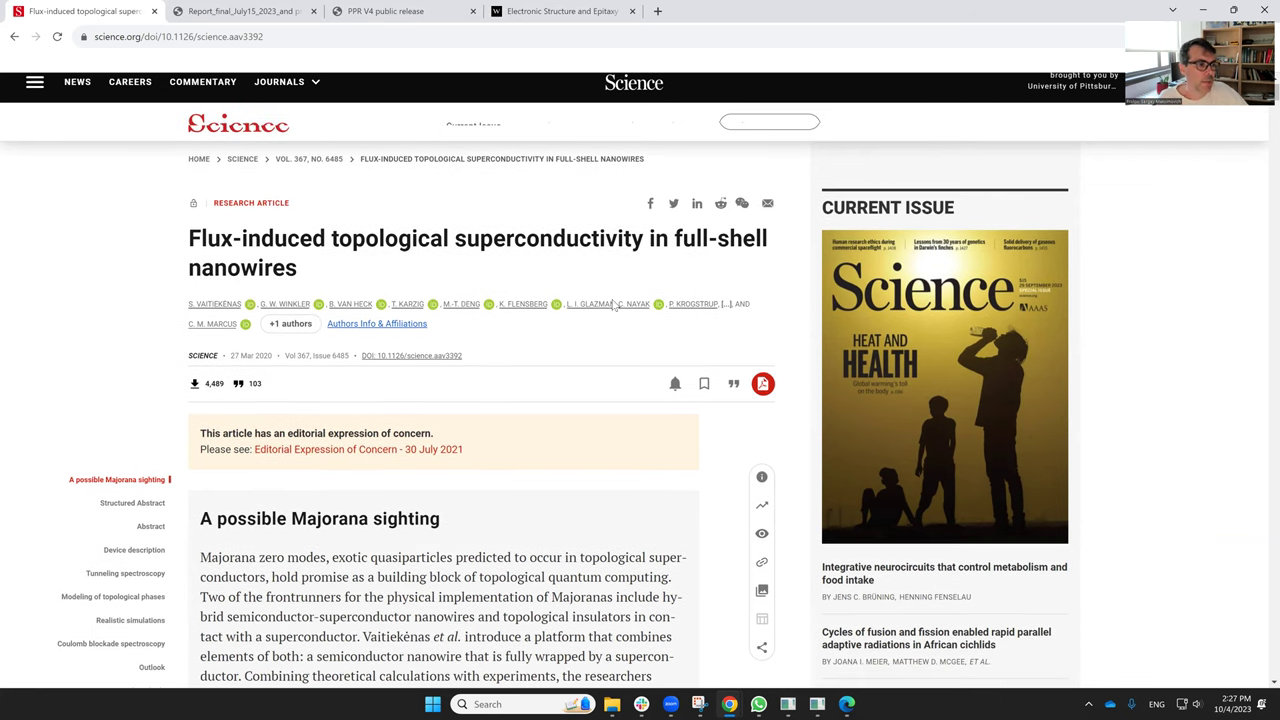
scroll(614, 305, down, 5)
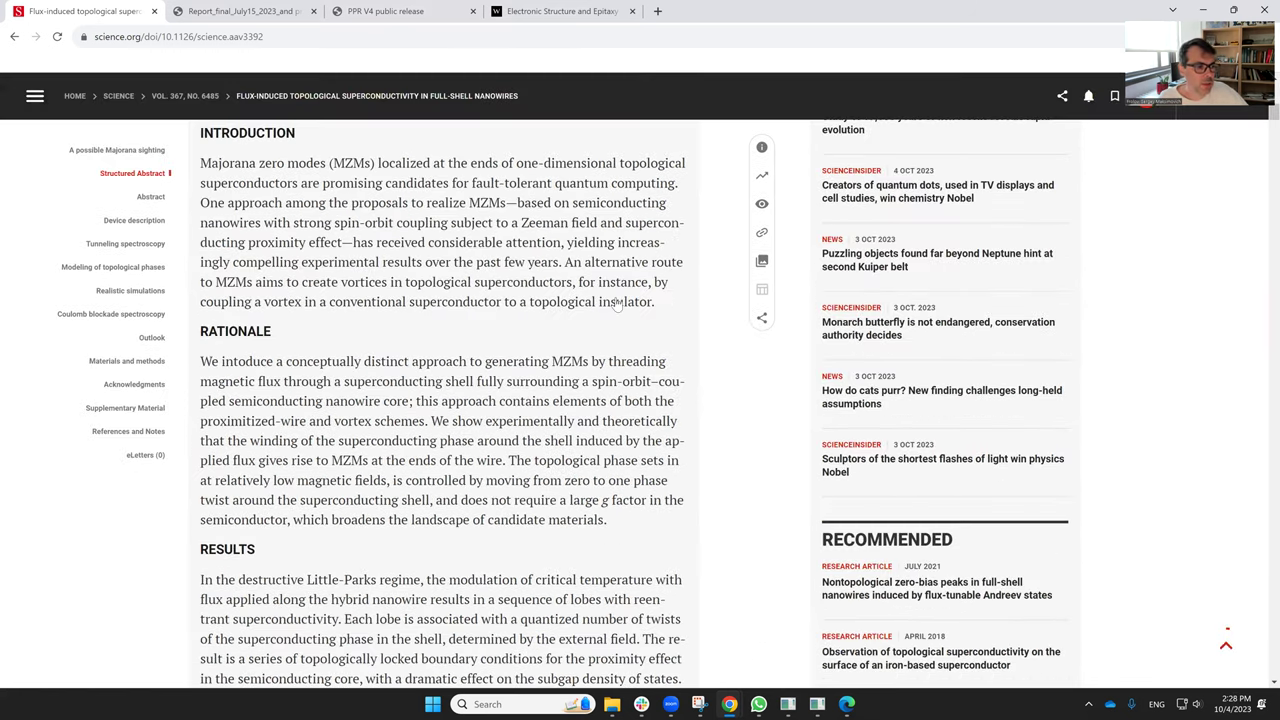
scroll(620, 302, down, 10)
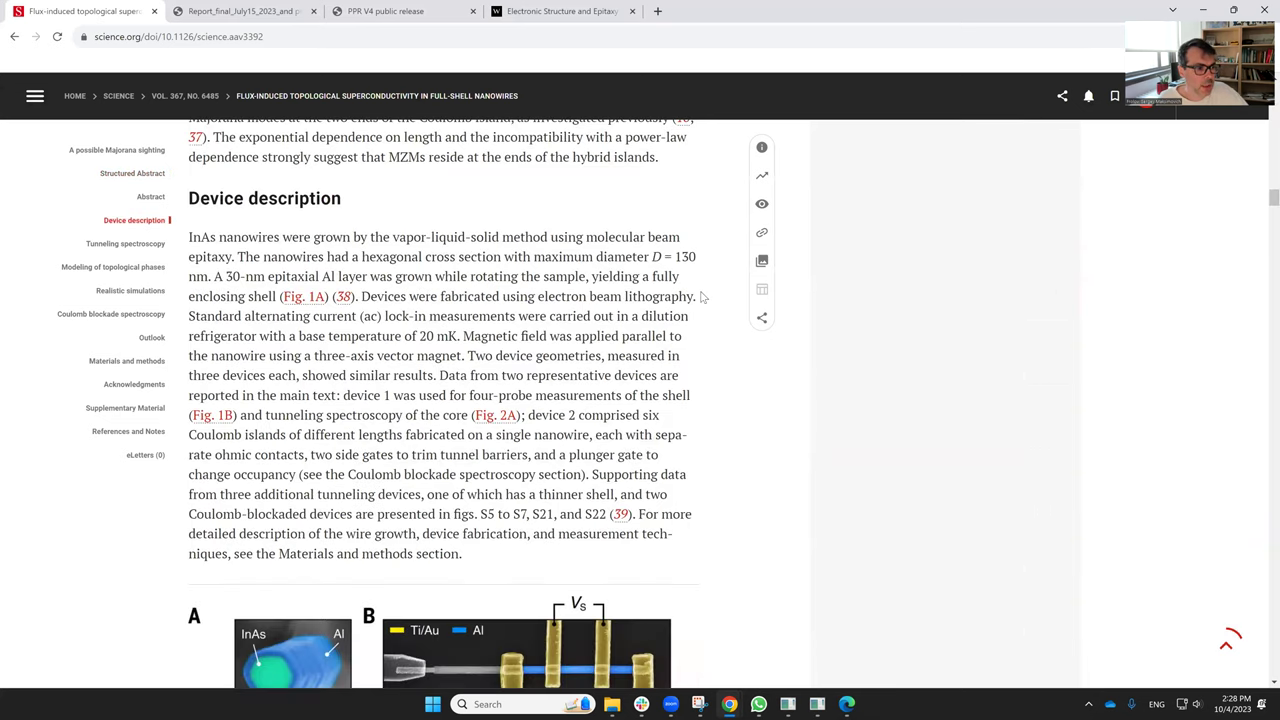
scroll(703, 297, down, 7)
scroll(703, 297, up, 2)
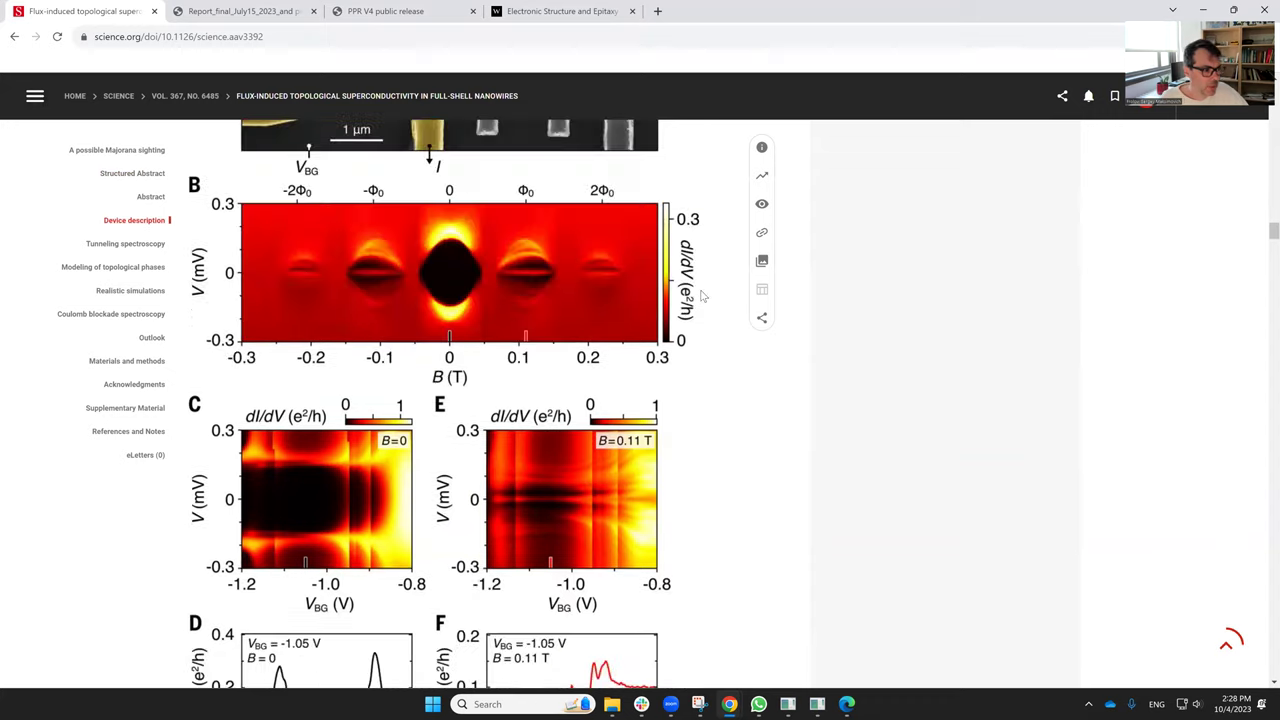
scroll(703, 297, down, 2)
scroll(700, 315, up, 1)
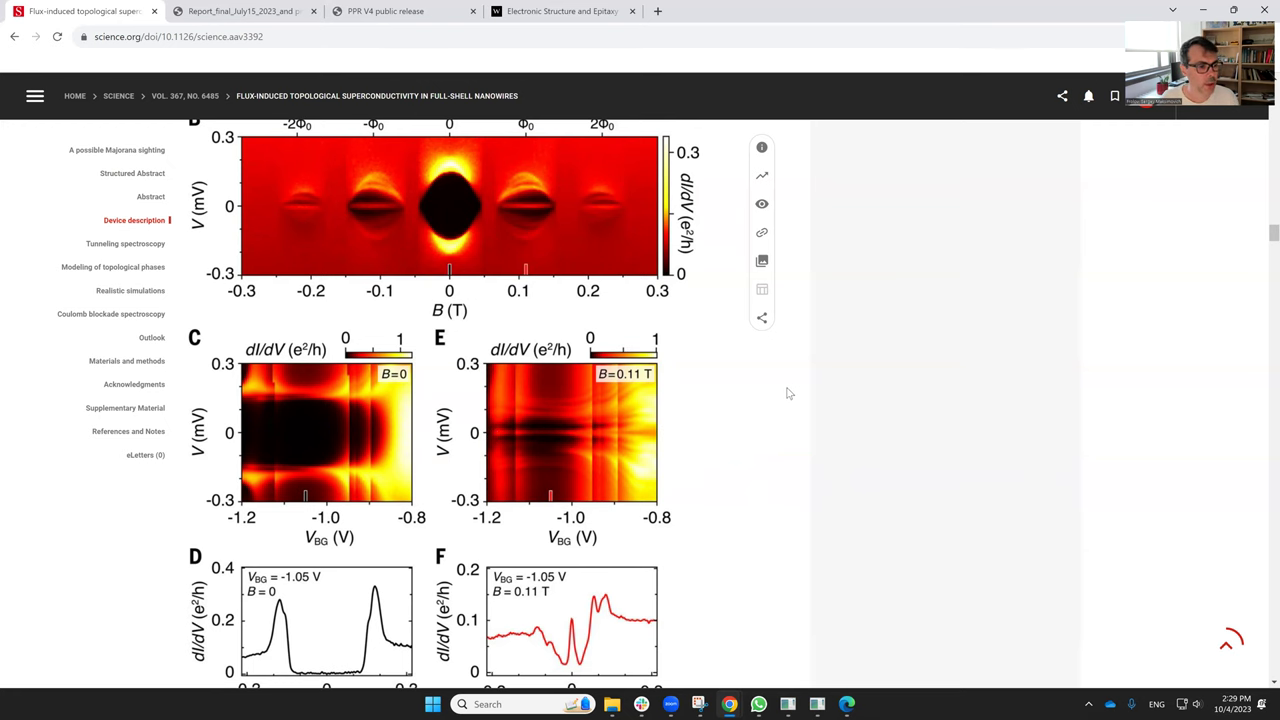
Read the Tunneling spectroscopy section, then return to the shell-resistance paragraphs with equation (1)
scroll(785, 396, down, 1)
scroll(785, 396, down, 3)
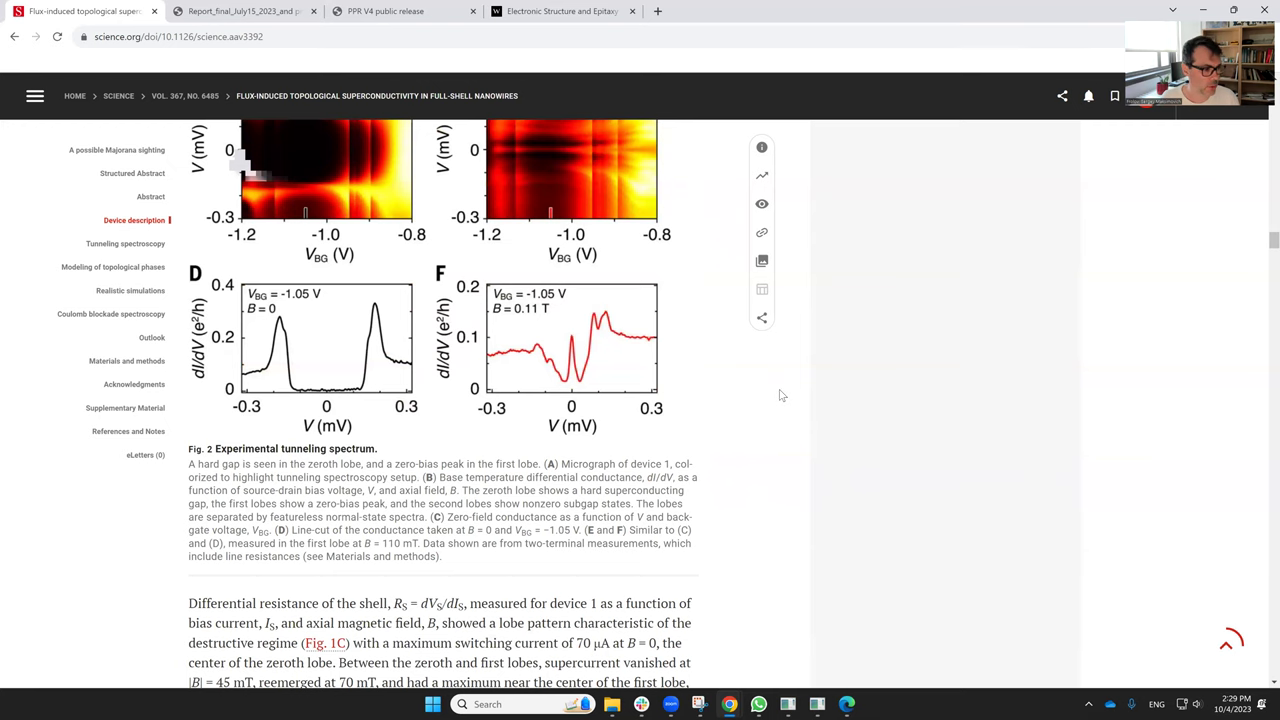
scroll(782, 396, down, 5)
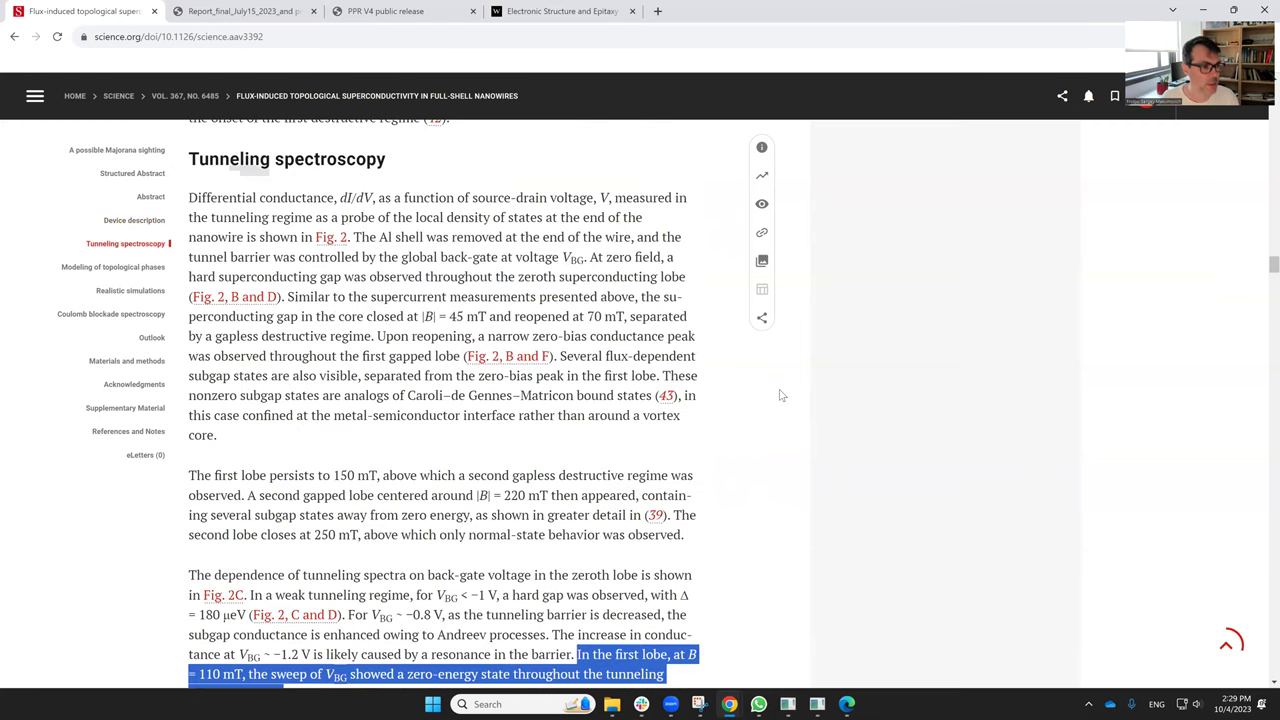
scroll(780, 395, down, 3)
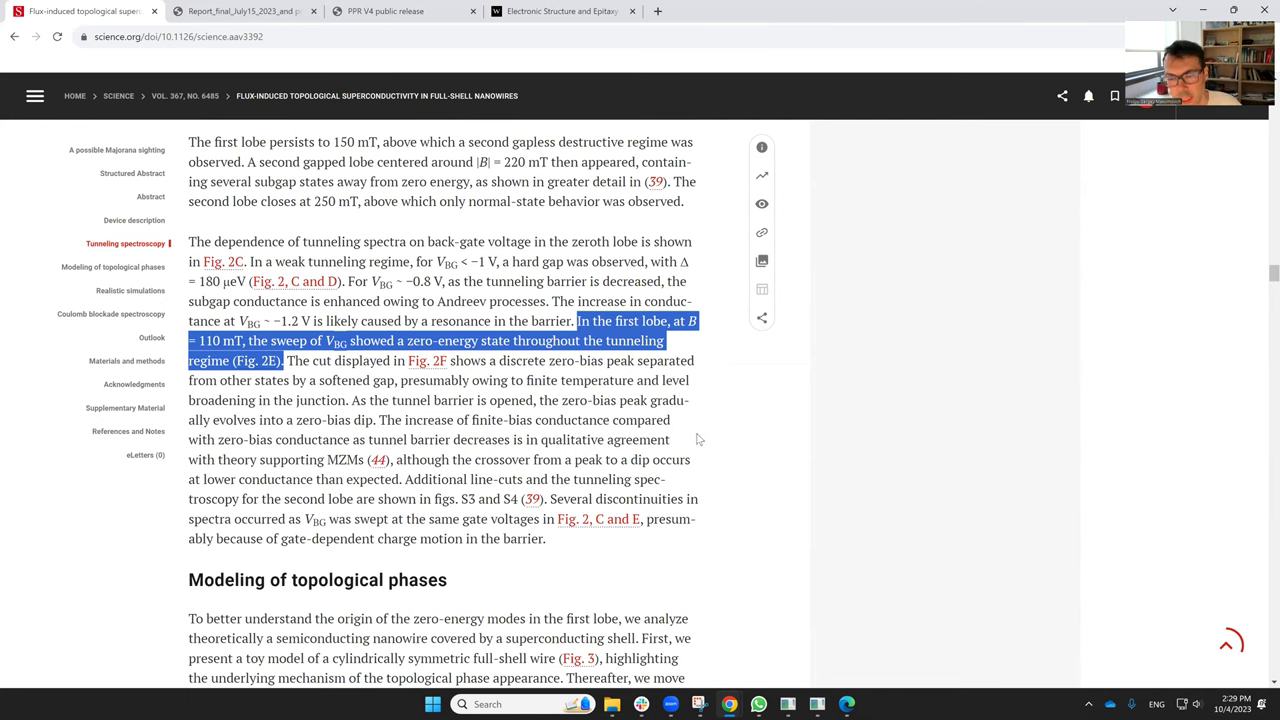
scroll(680, 428, up, 2)
scroll(665, 424, up, 5)
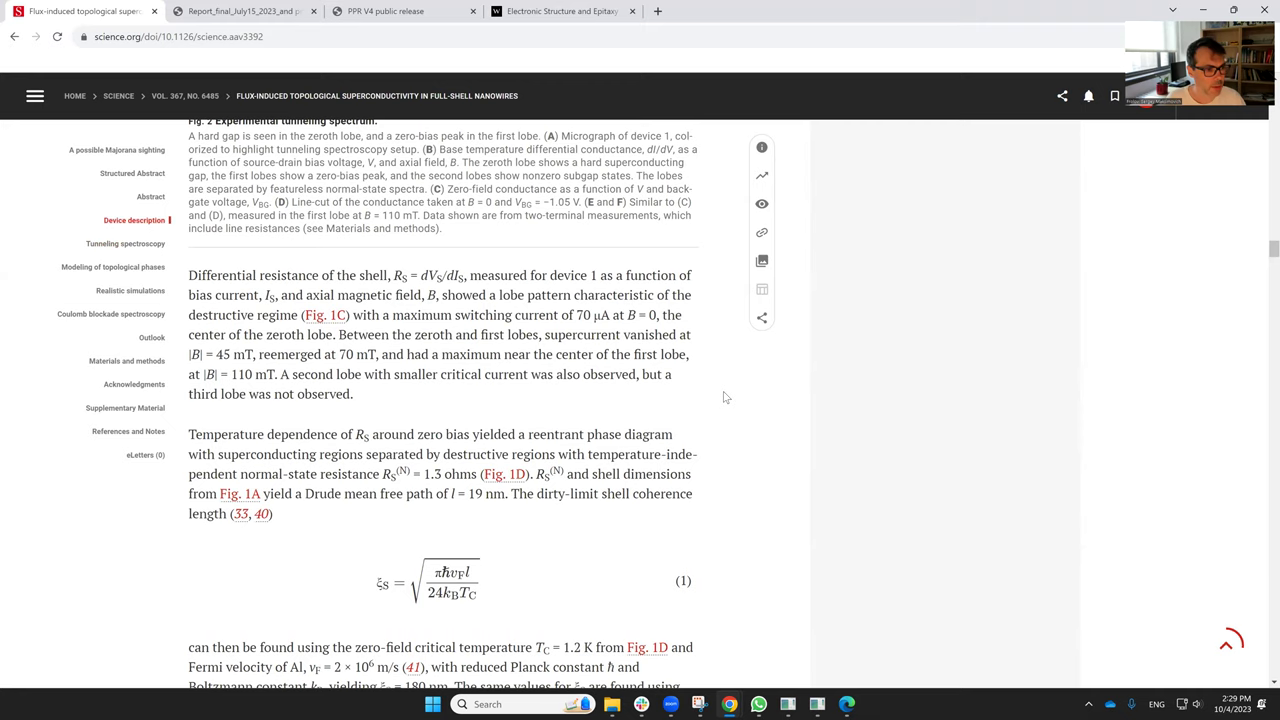
Scroll back up to Fig. 2, then switch to page 12 of the PPR V4 public release PDF
scroll(727, 395, up, 7)
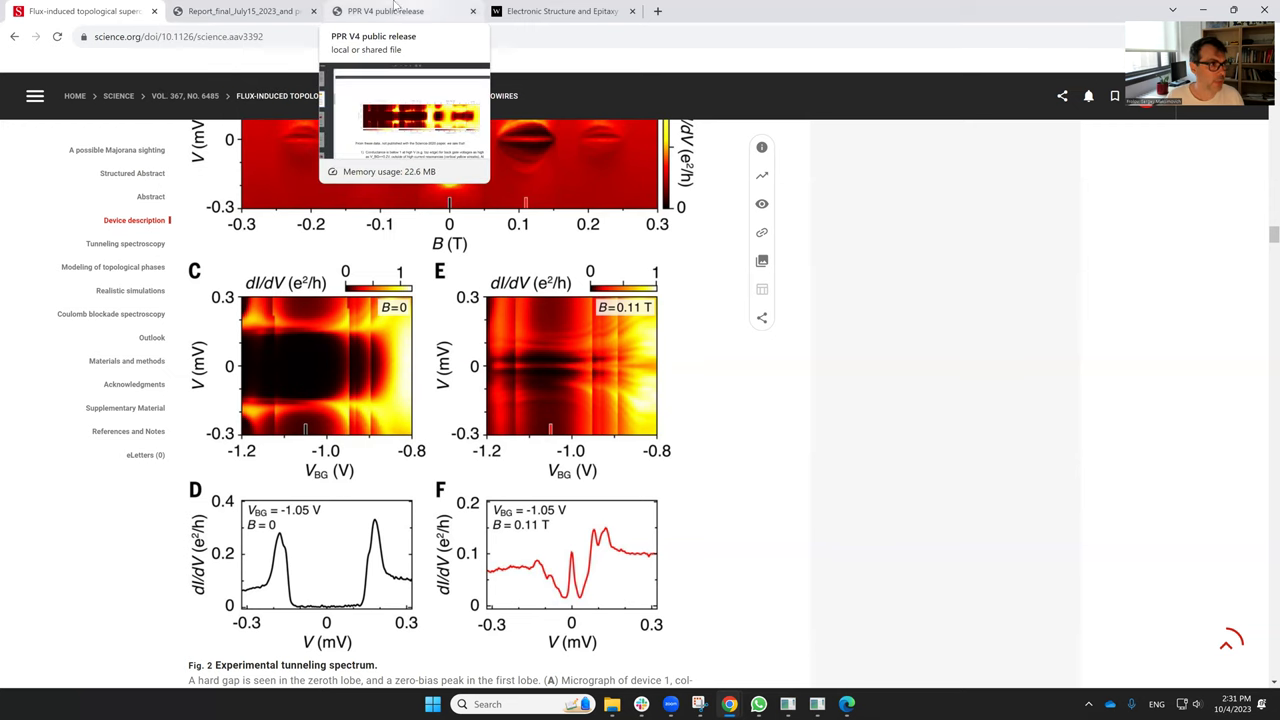
key(ctrl+3)
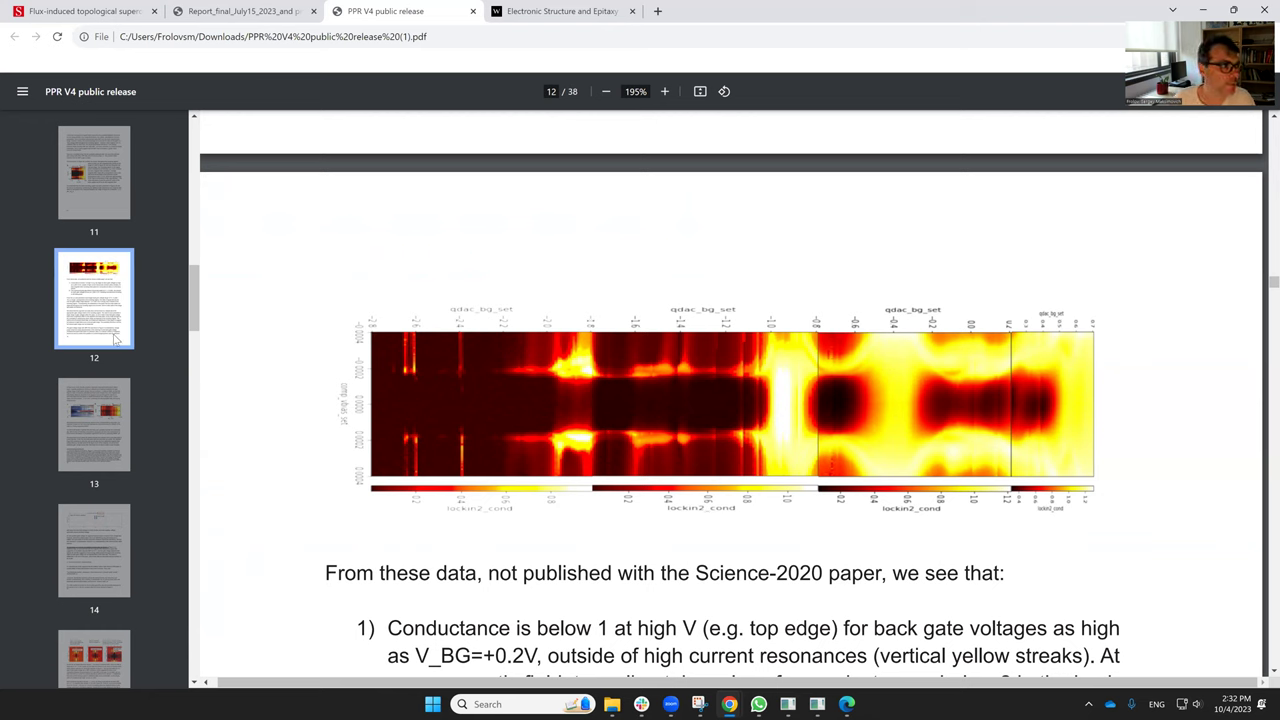
In the report PDF, highlight the page-33 phrase defining the tunneling regime as a 'featureless tunnel junction'
click(238, 10)
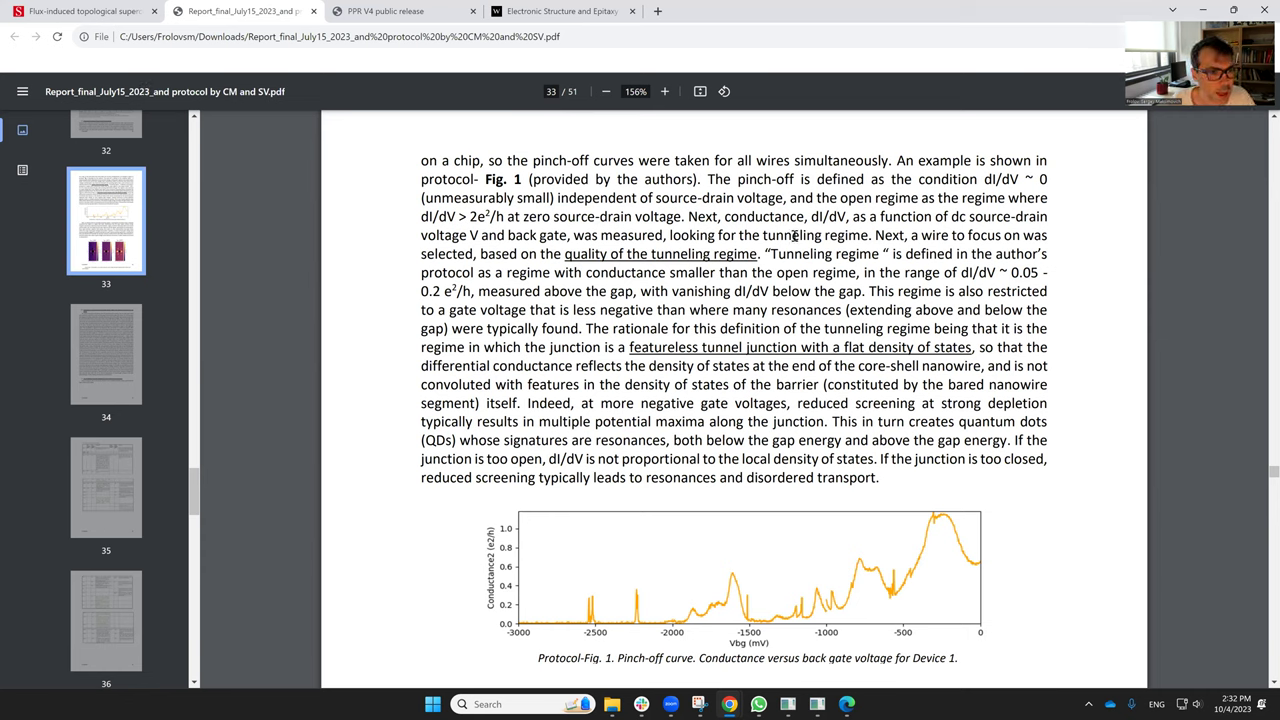
mouse_move(764, 252)
mouse_down()
mouse_move(777, 272)
mouse_move(867, 292)
mouse_up()
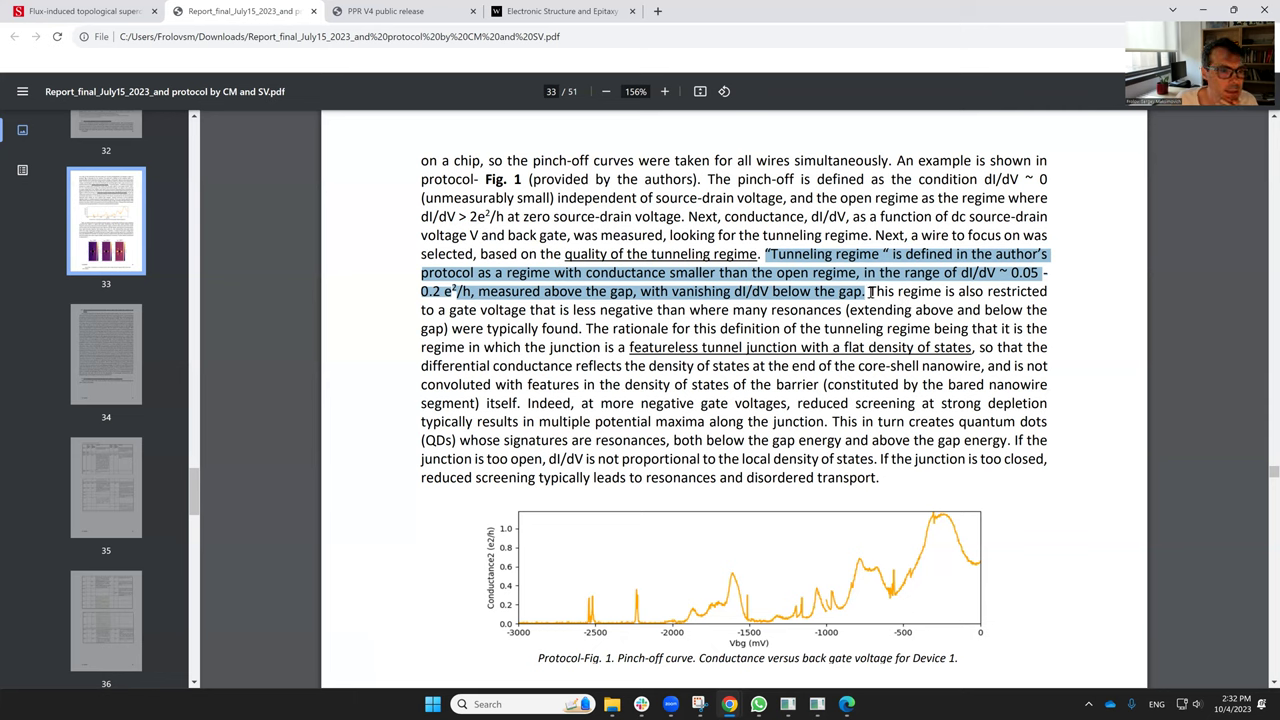
mouse_move(870, 291)
mouse_down()
mouse_move(572, 312)
mouse_move(587, 333)
mouse_up()
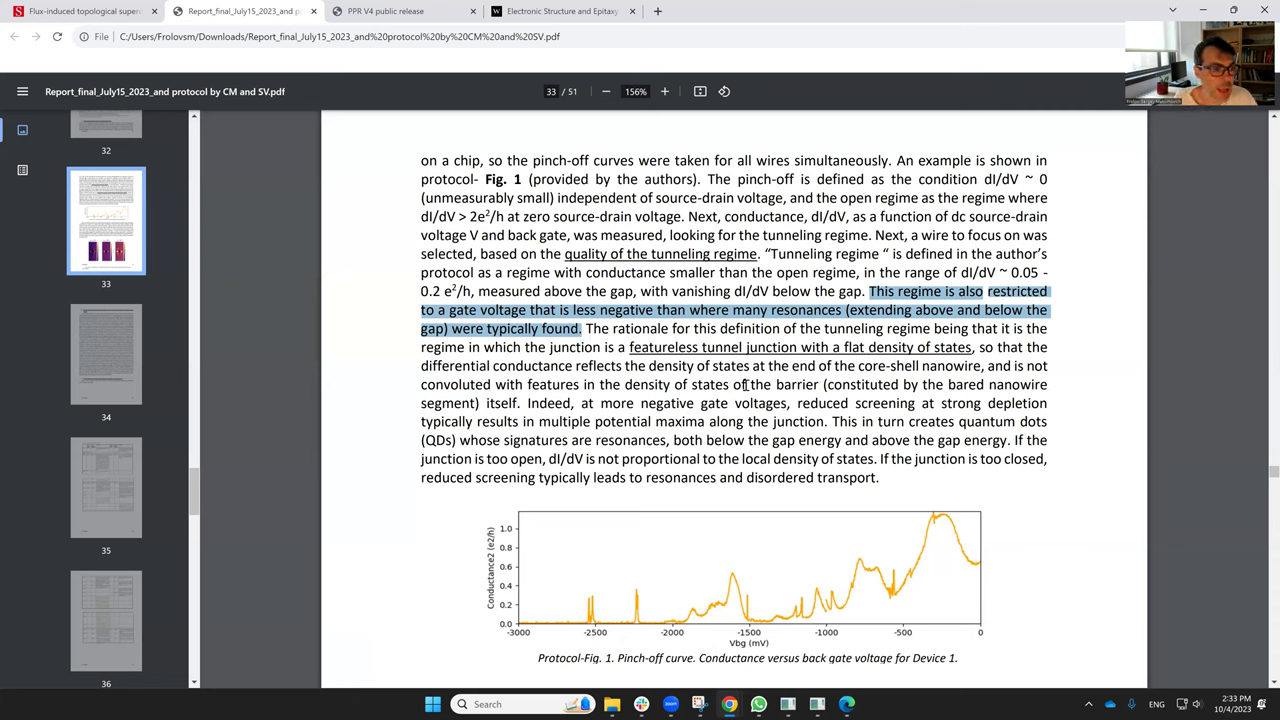
click(603, 329)
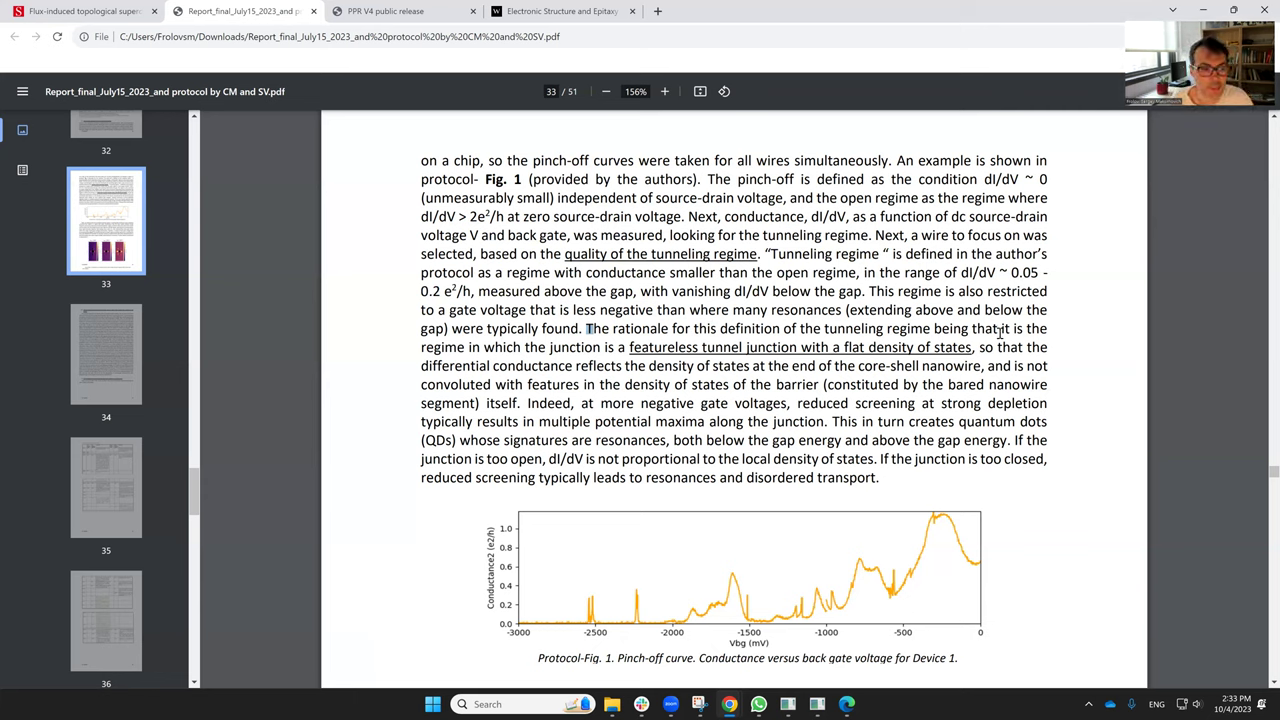
drag(628, 349, 972, 347)
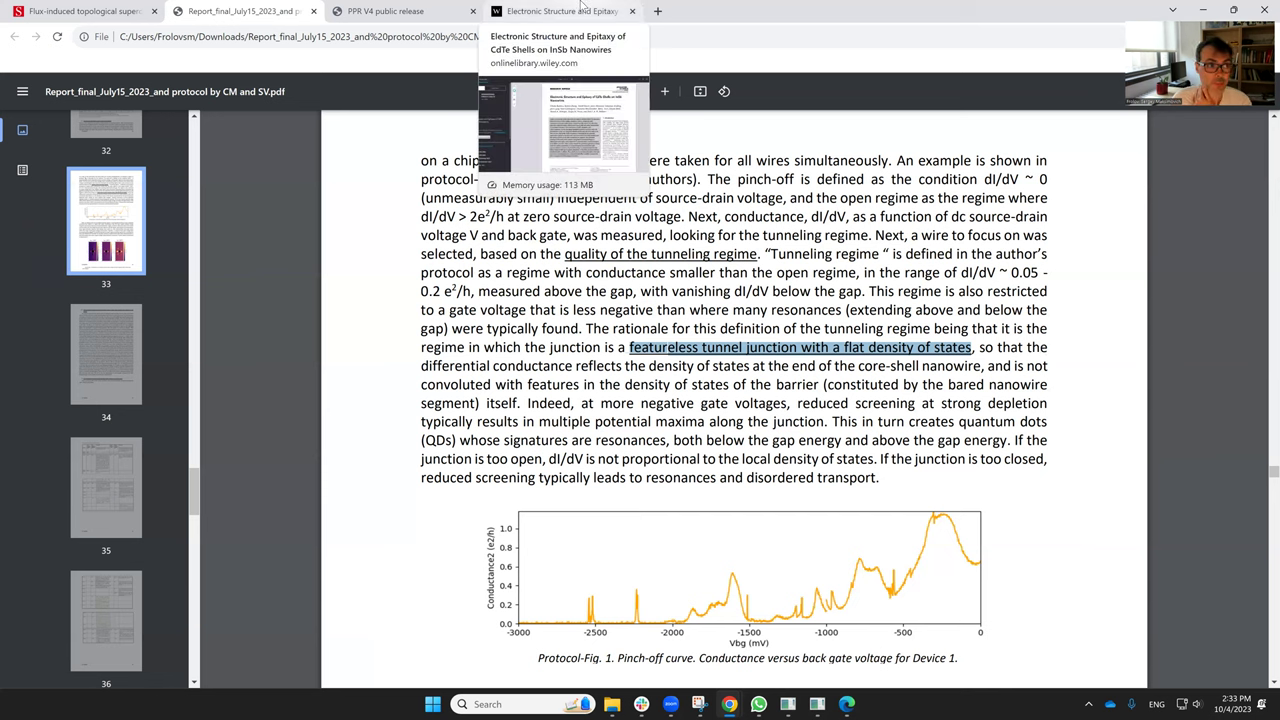
Open the CdTe shells on InSb nanowires article and scroll to page 6's Conclusion and mobility figure
click(581, 5)
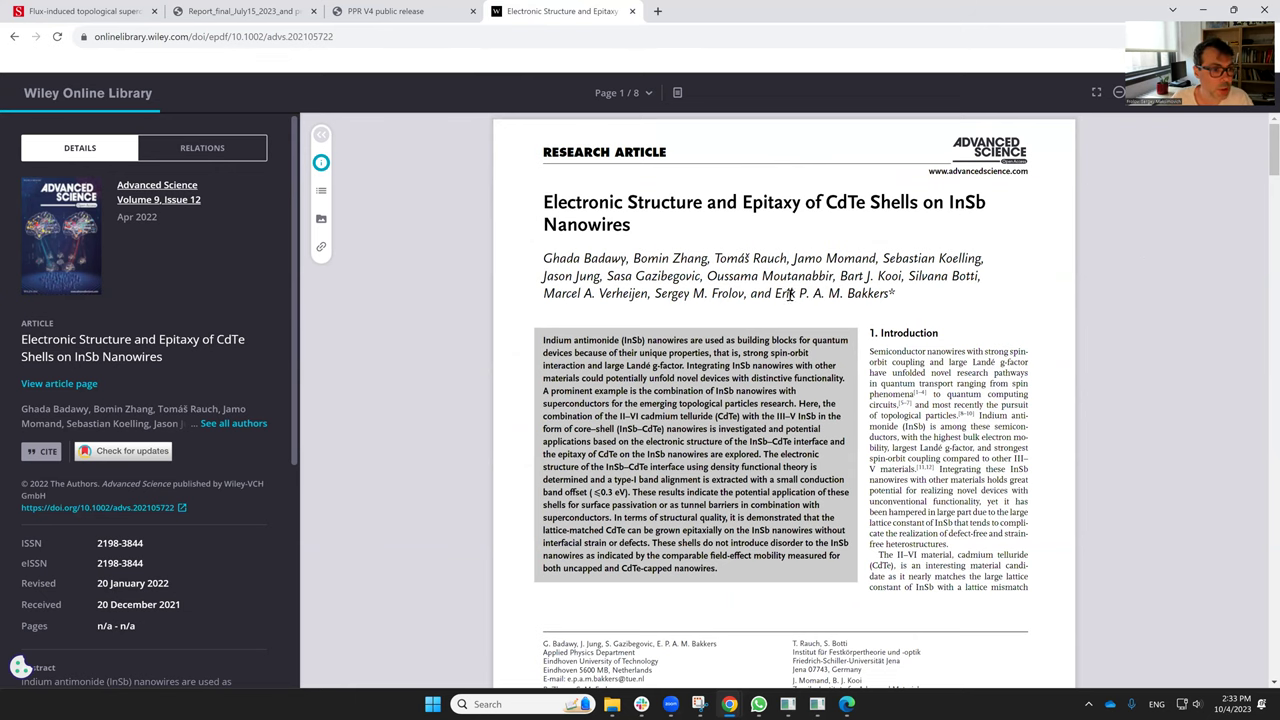
scroll(1000, 292, down, 1)
scroll(1000, 292, down, 2)
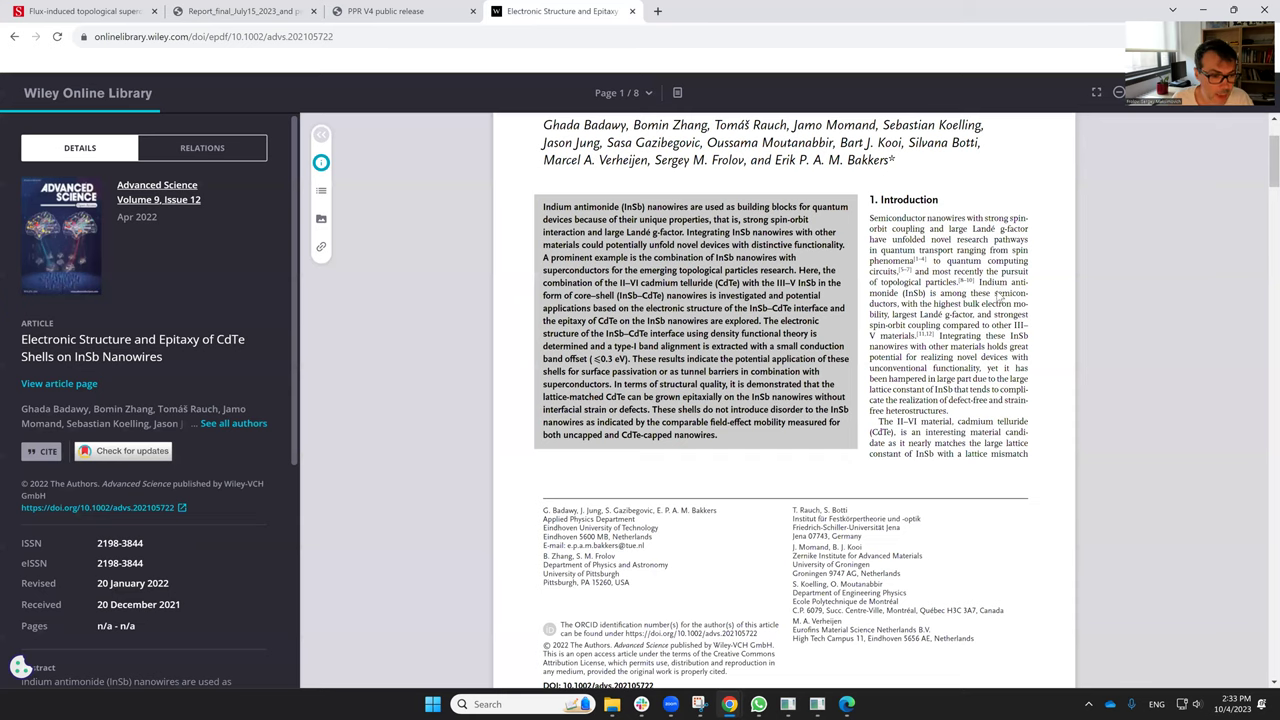
scroll(997, 296, down, 3)
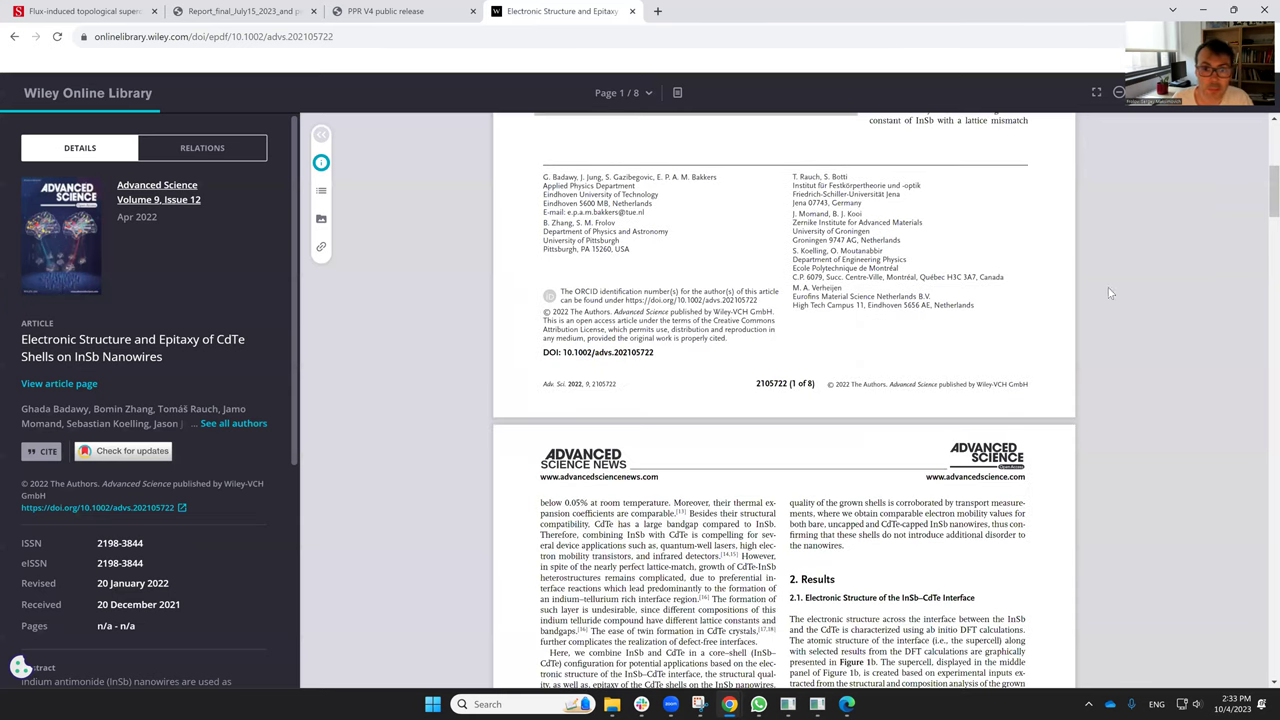
click(1262, 320)
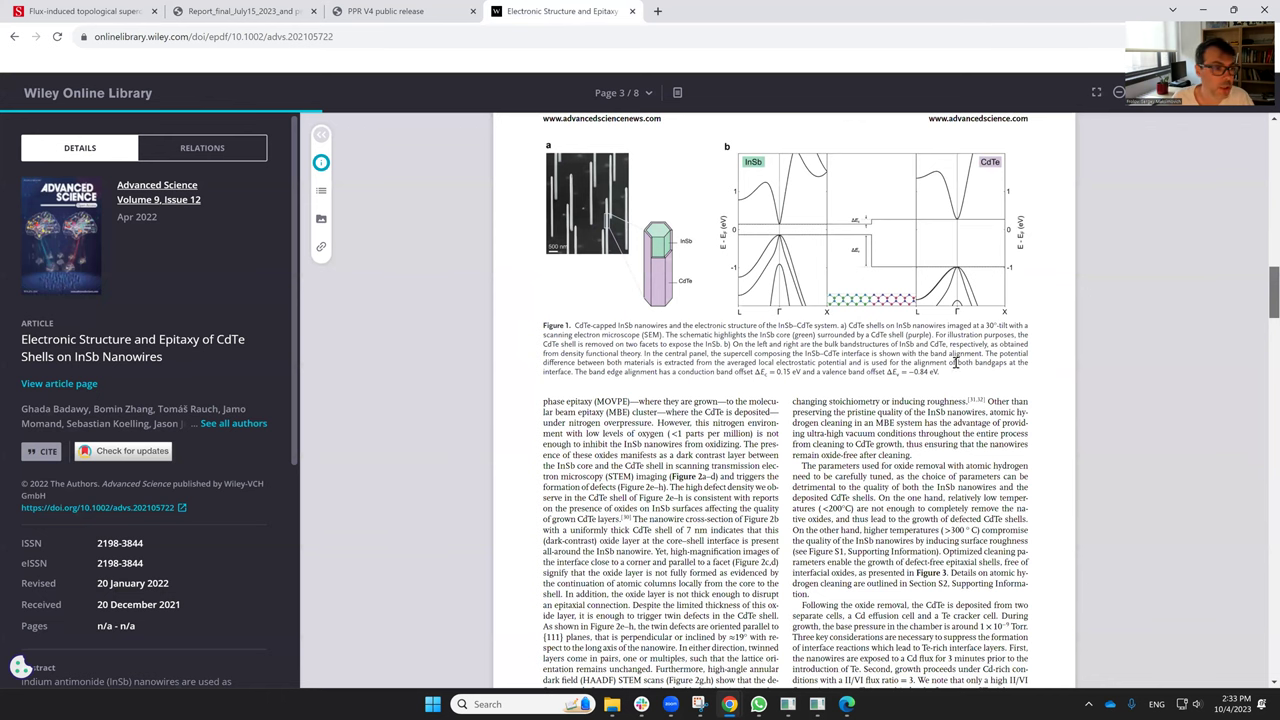
scroll(660, 328, down, 20)
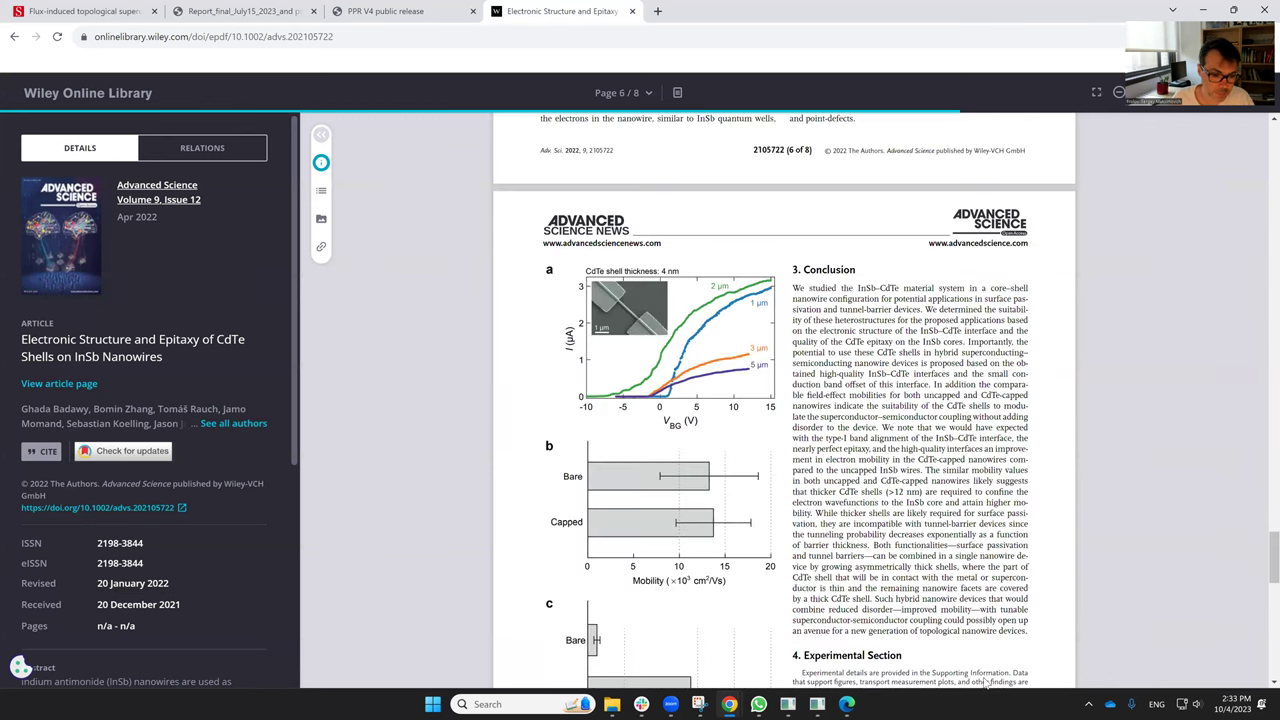
Zoom into Figure 3a's current versus back-gate voltage plot for 4 nm shells and center it
ctrl+scroll(782, 670, up, 3)
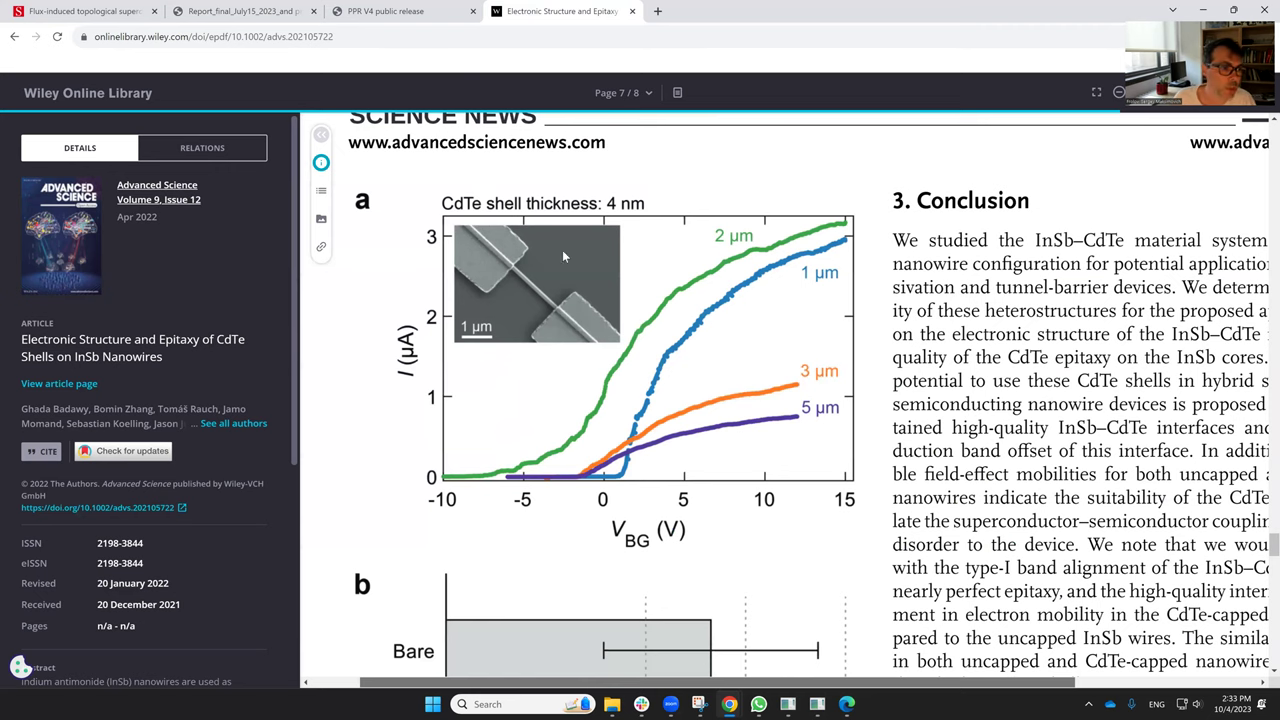
scroll(570, 270, left, 1)
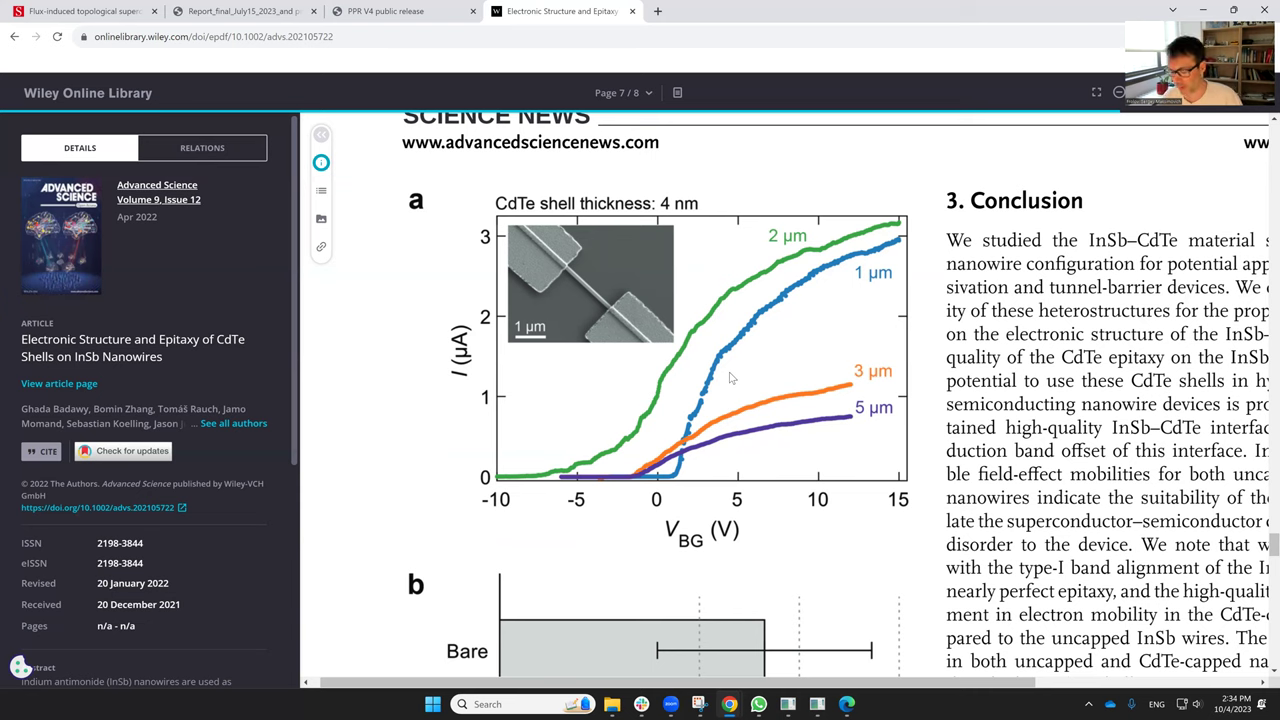
Check the PPR V4 and Report_final PDFs, then return to the Wiley article's page-7 figure
click(420, 9)
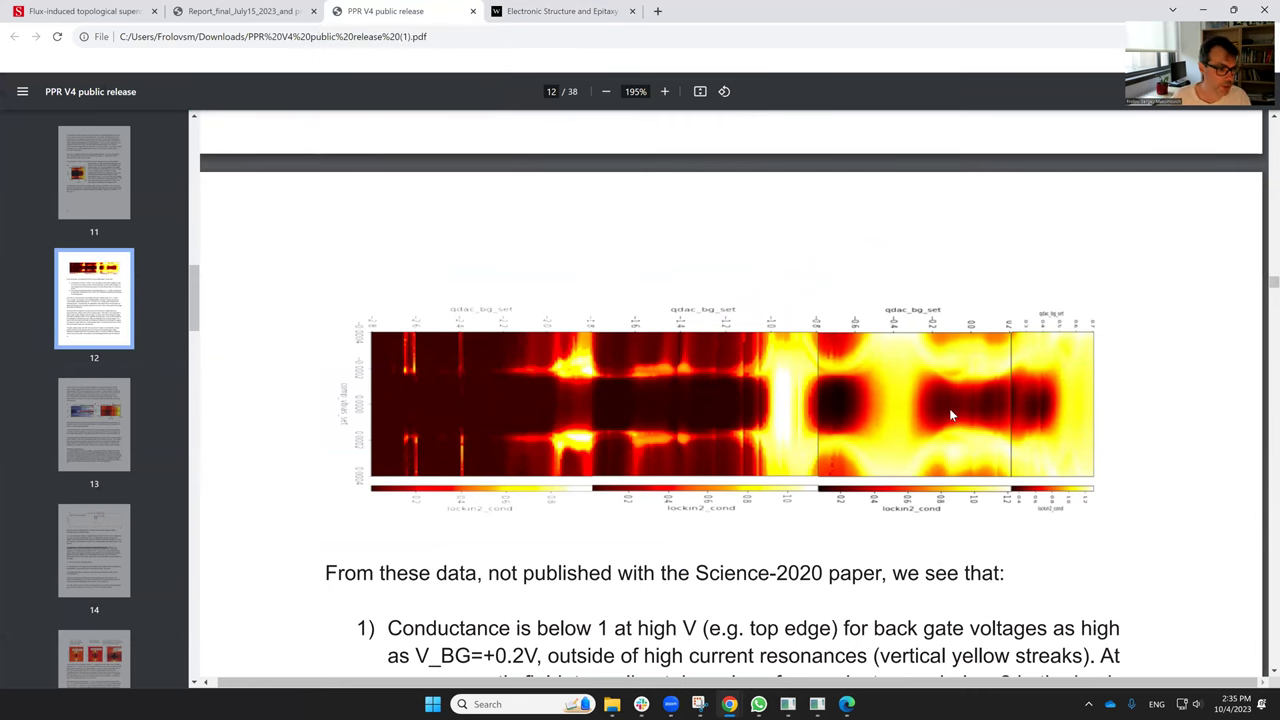
click(264, 6)
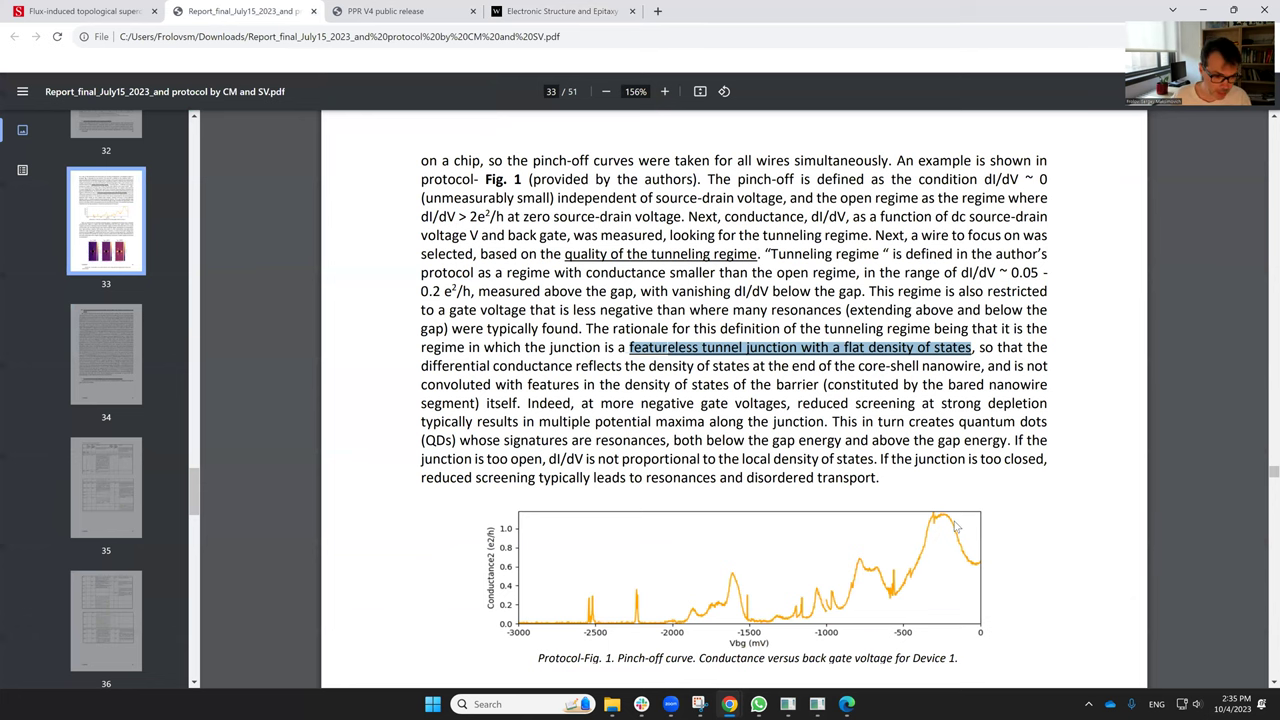
ctrl+scroll(1145, 472, up, 1)
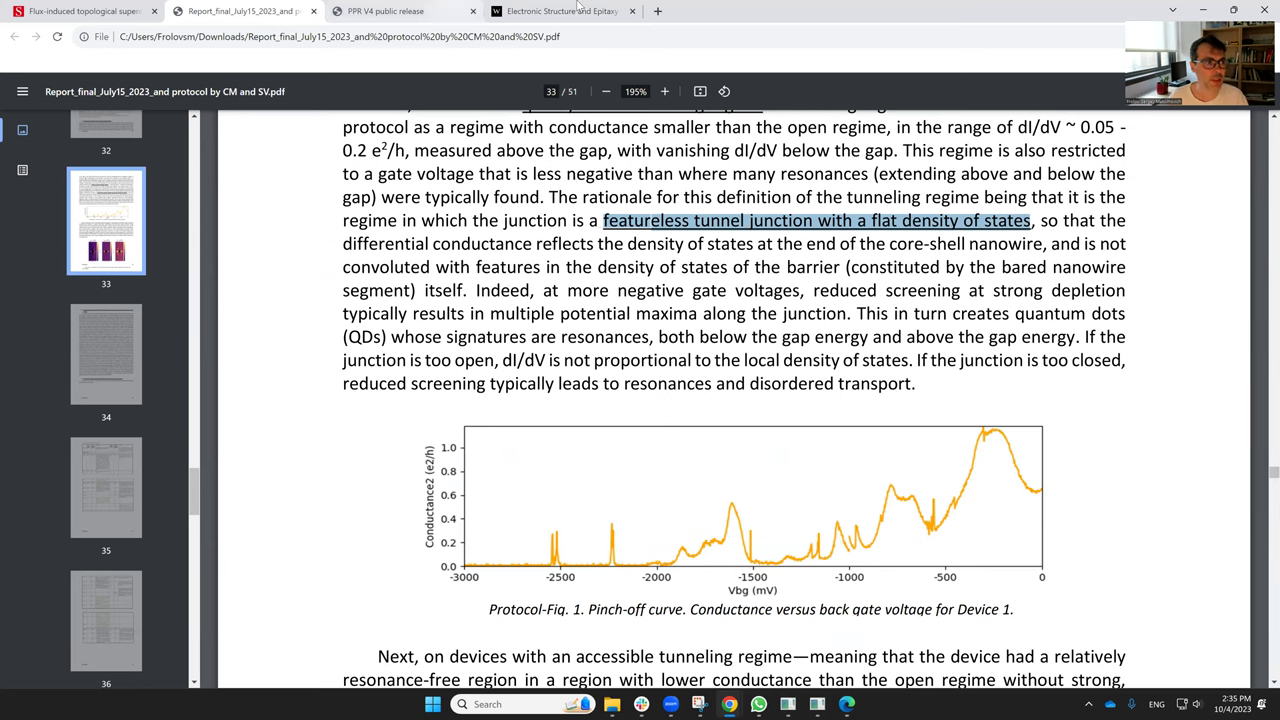
click(578, 5)
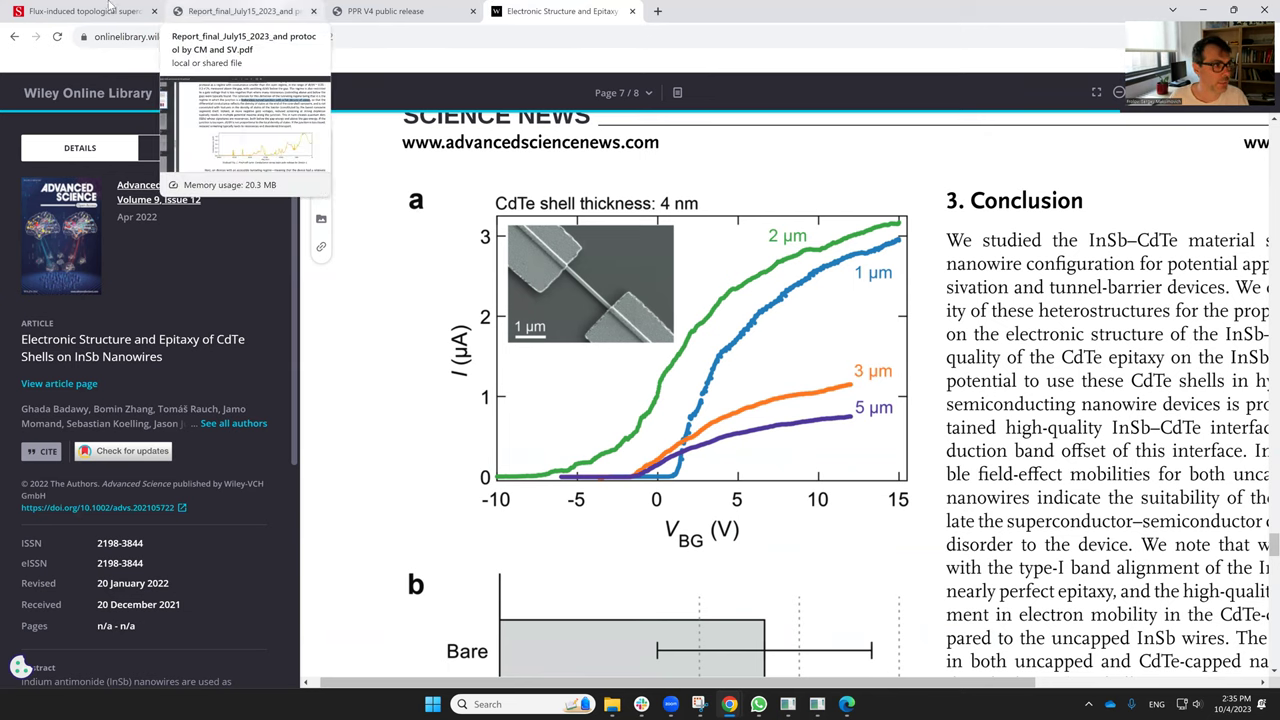
Minimize Chrome and bring the v_bg_phi0_123 colour map and its linecut window forward
double_click(1040, 7)
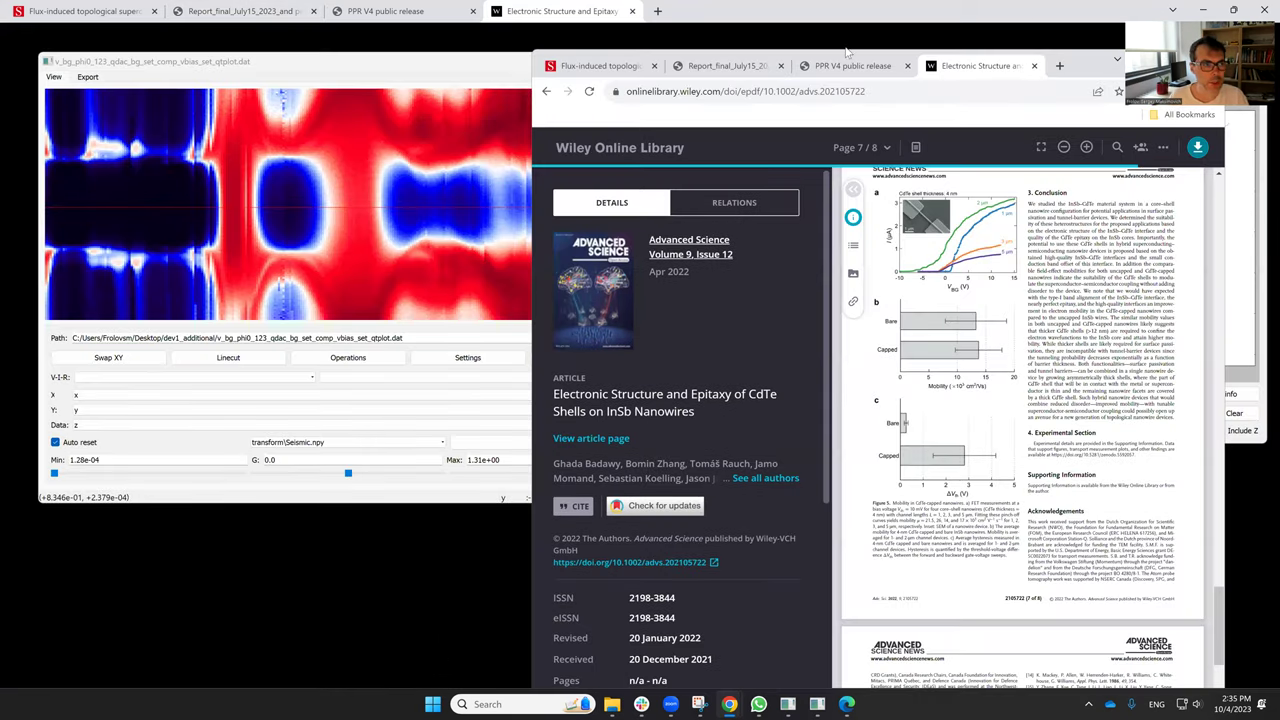
key(super+Down)
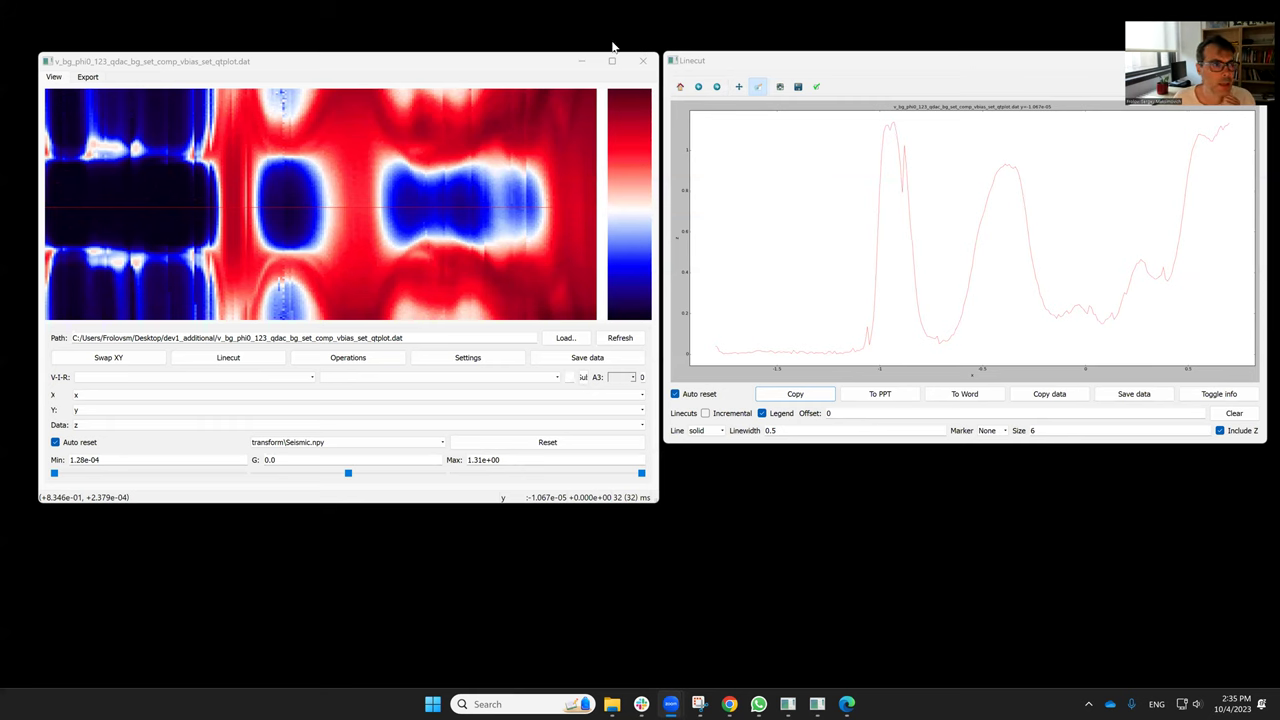
click(549, 68)
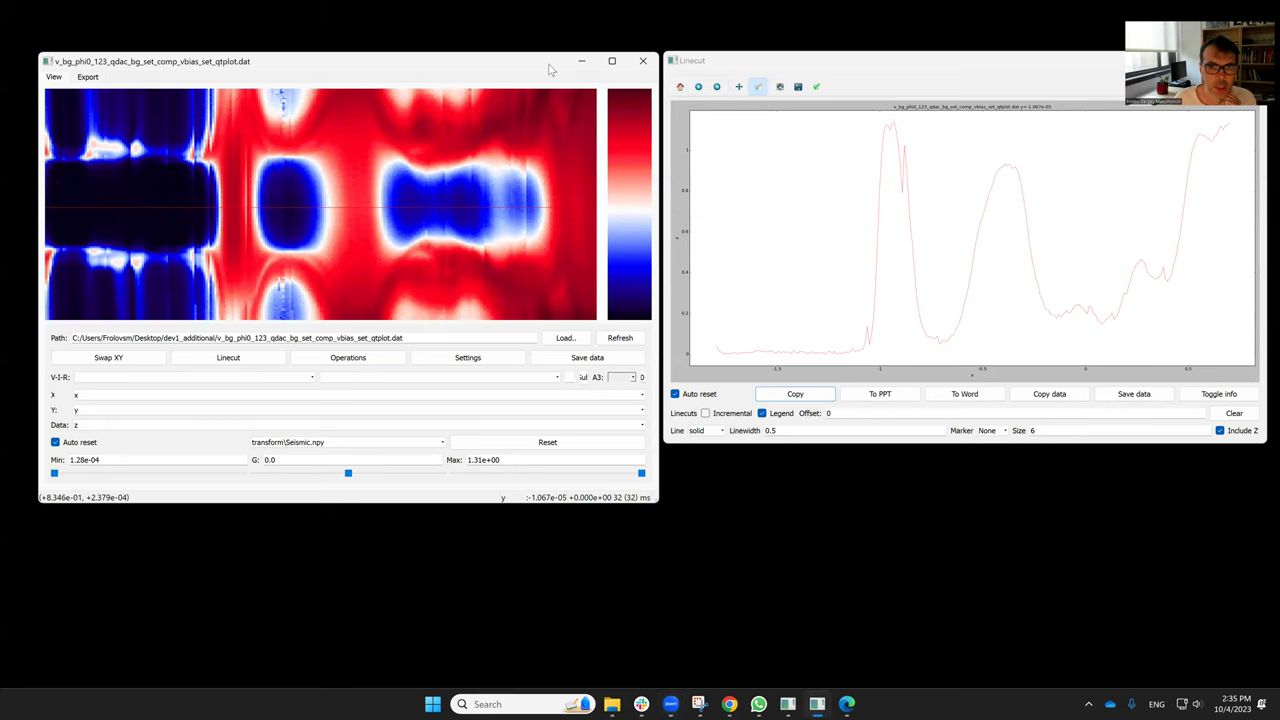
drag(549, 68, 545, 92)
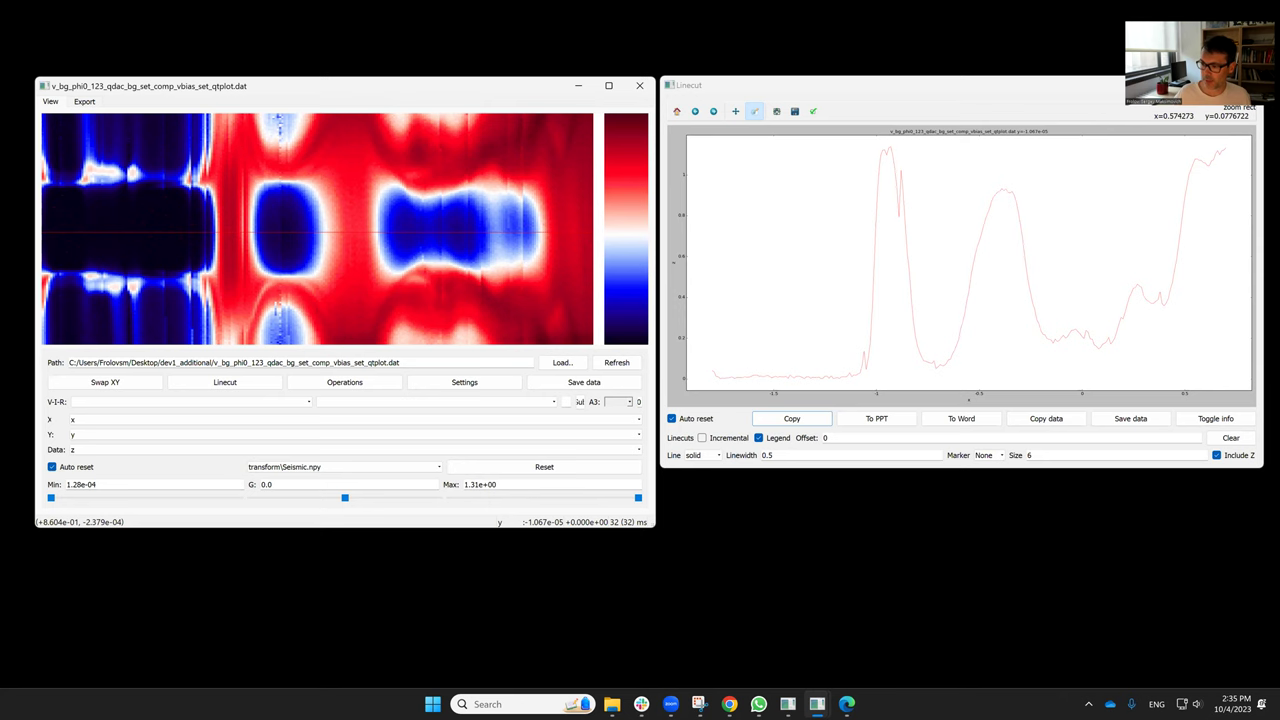
key(alt+Tab)
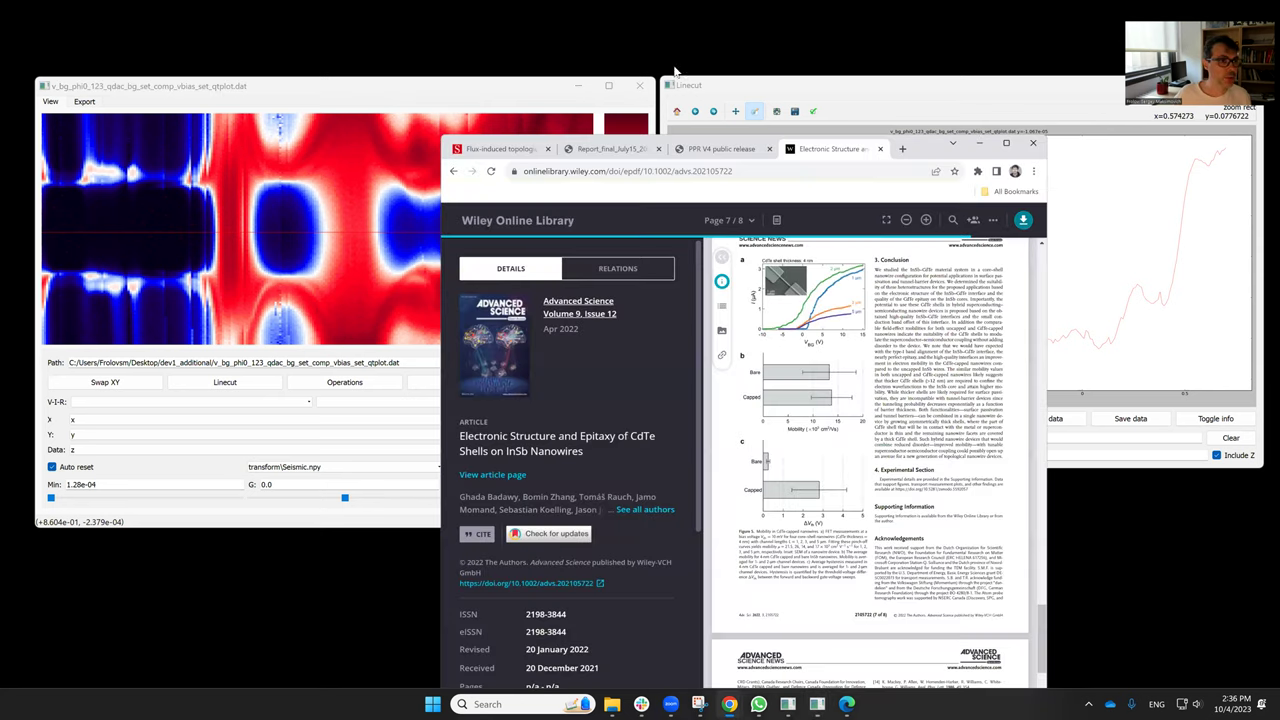
key(alt+Tab)
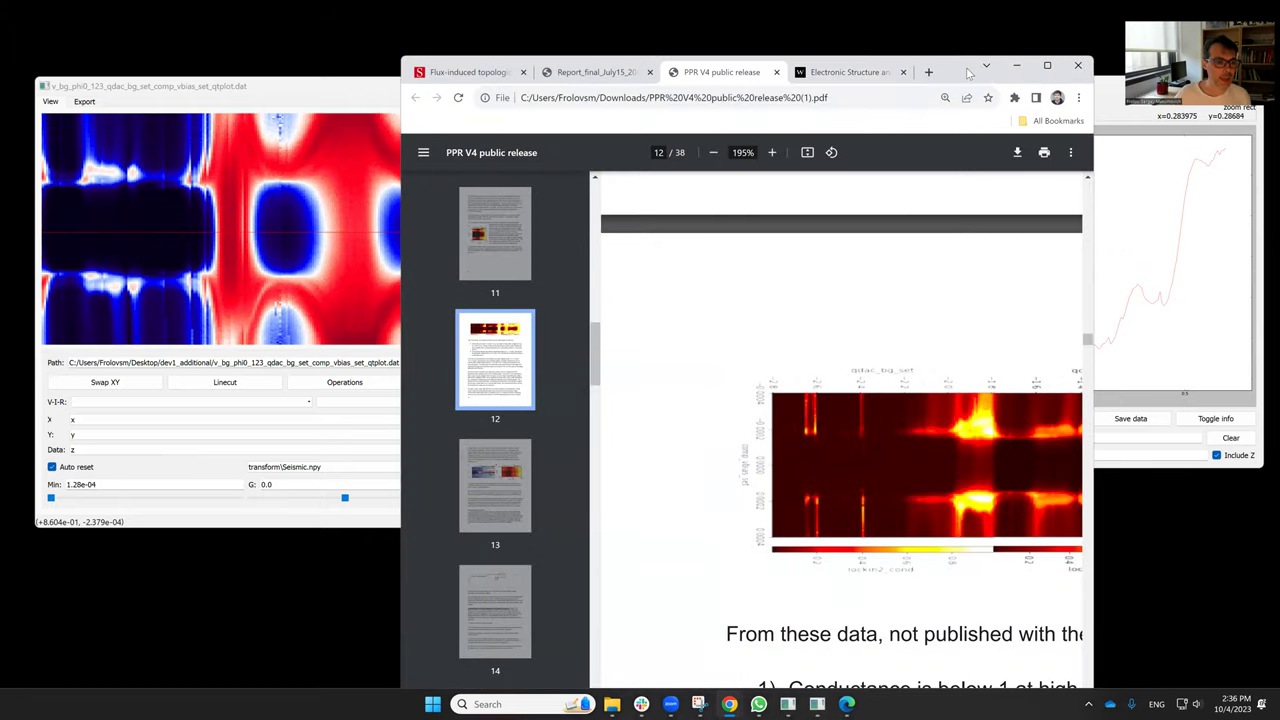
double_click(968, 72)
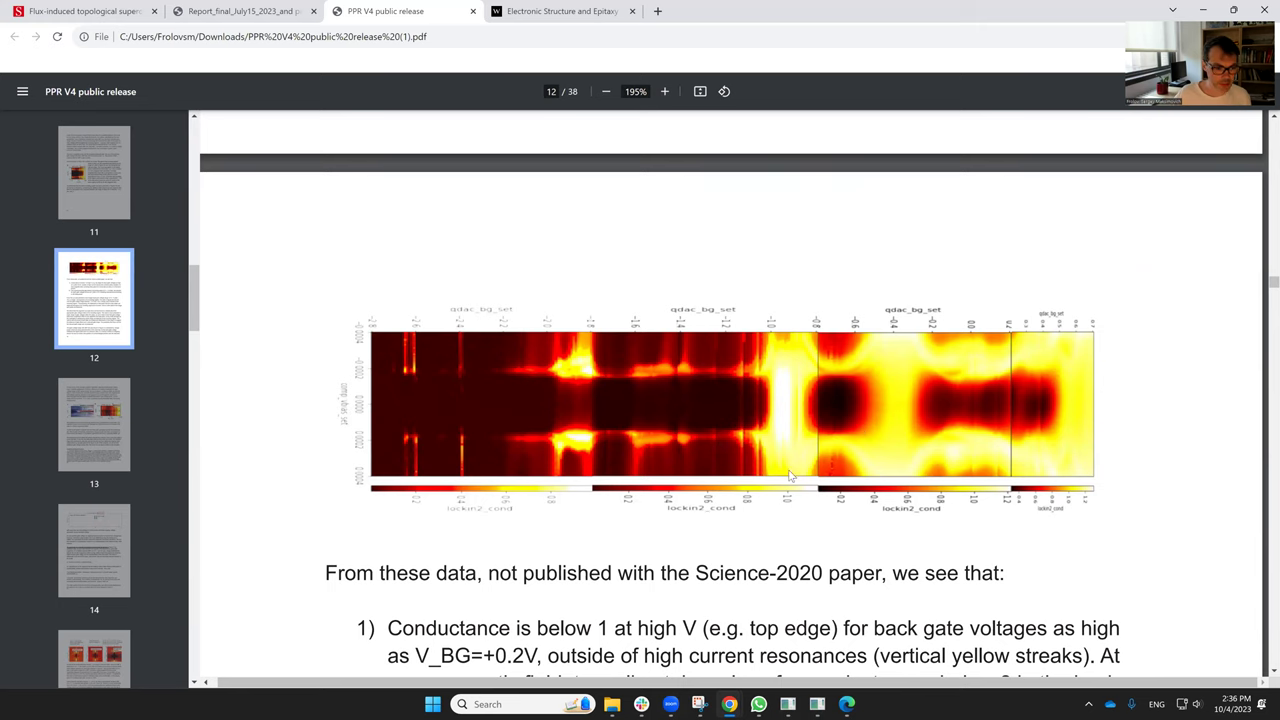
double_click(916, 7)
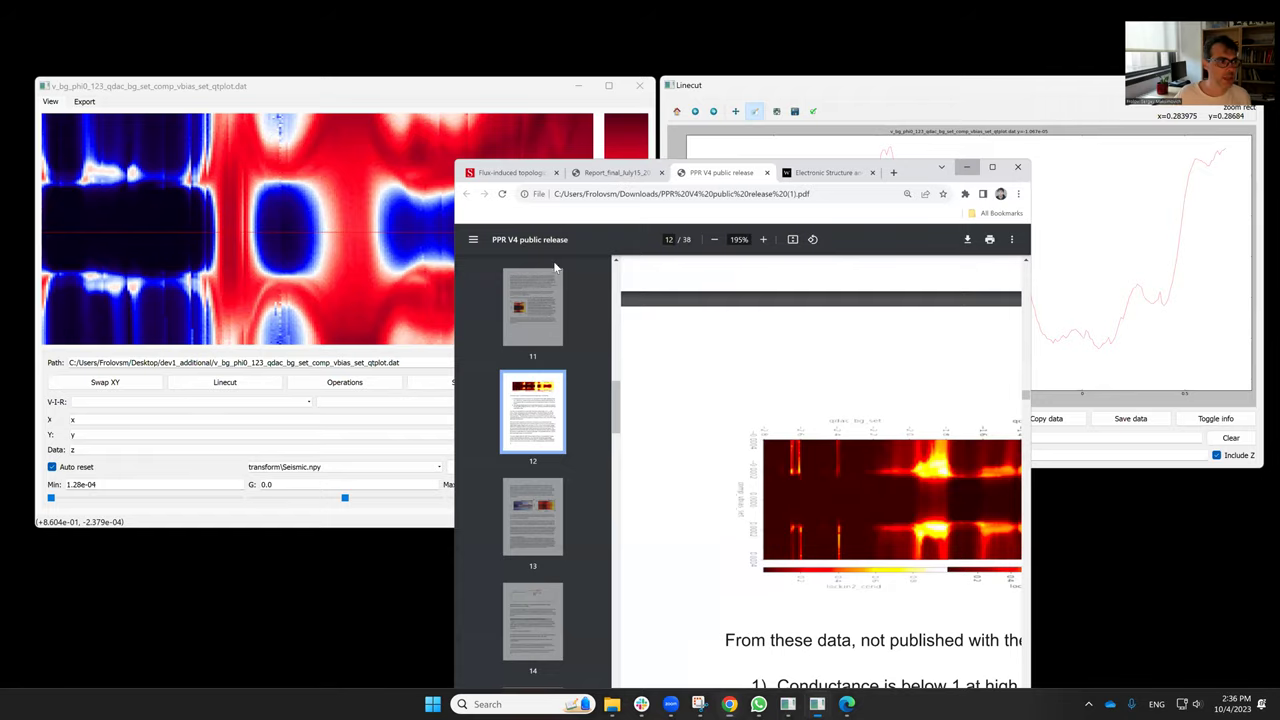
key(super+Down)
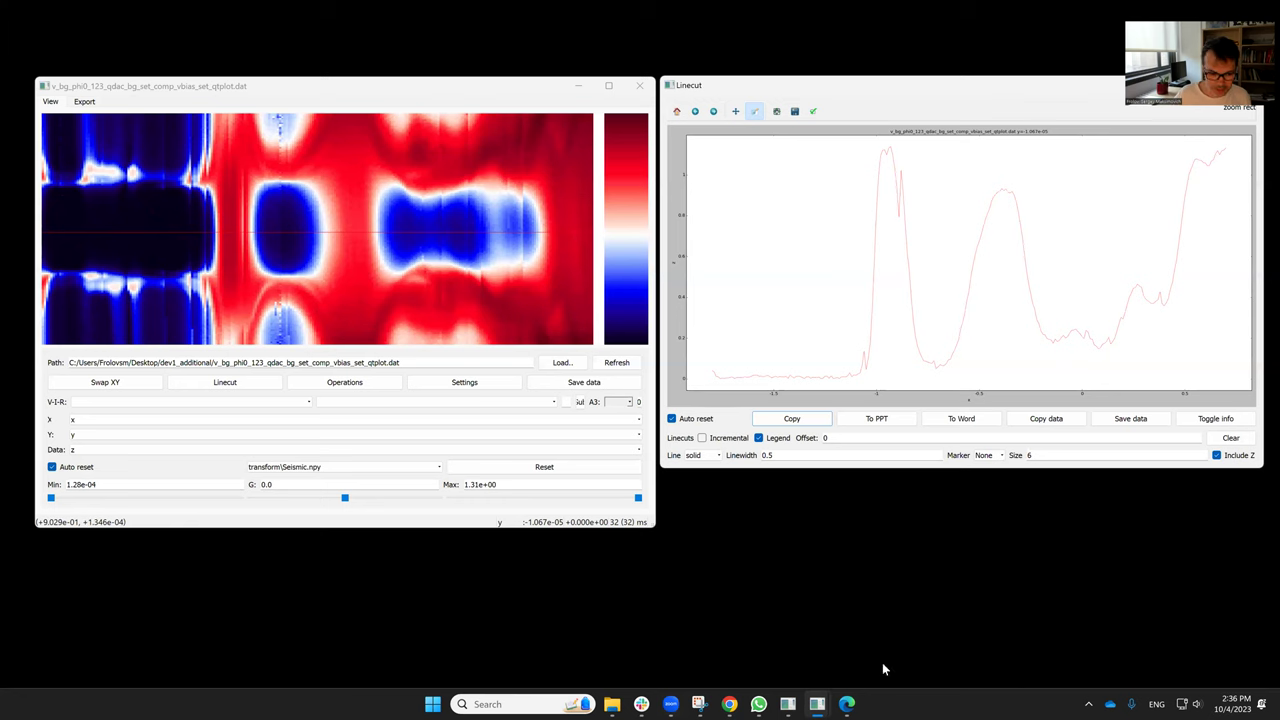
mouse_move(817, 704)
click(762, 630)
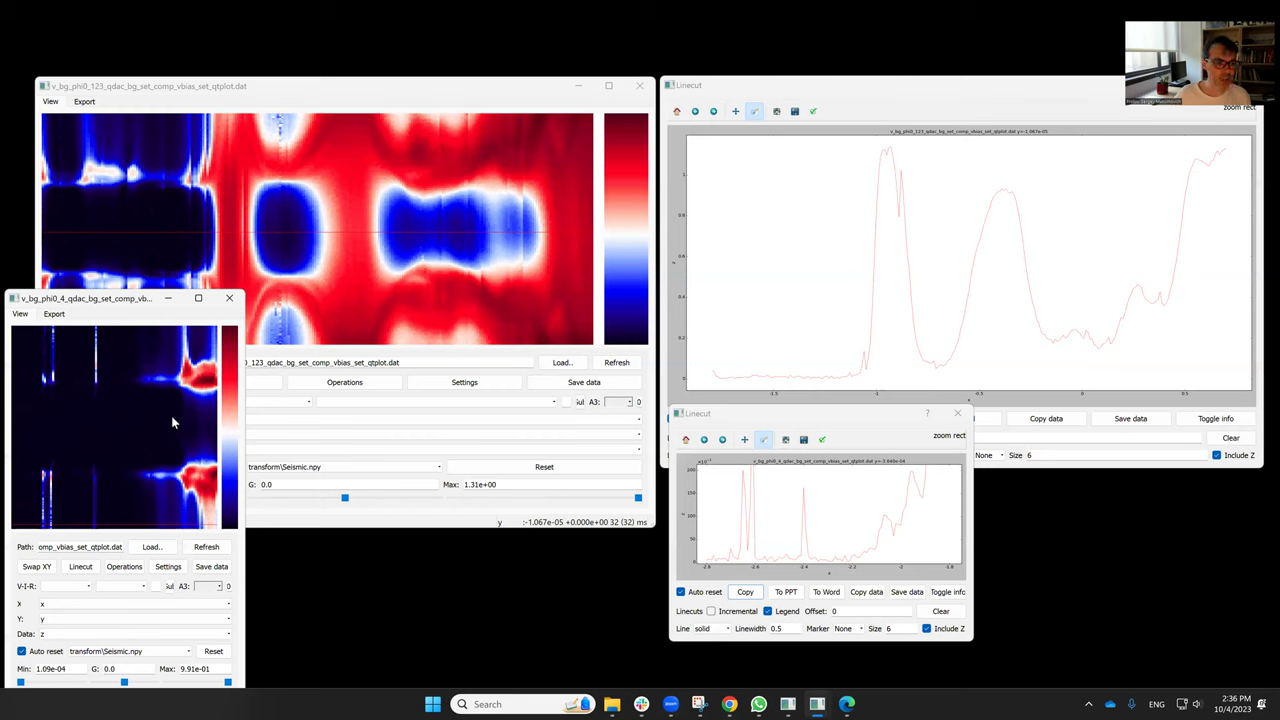
click(347, 85)
drag(347, 85, 351, 45)
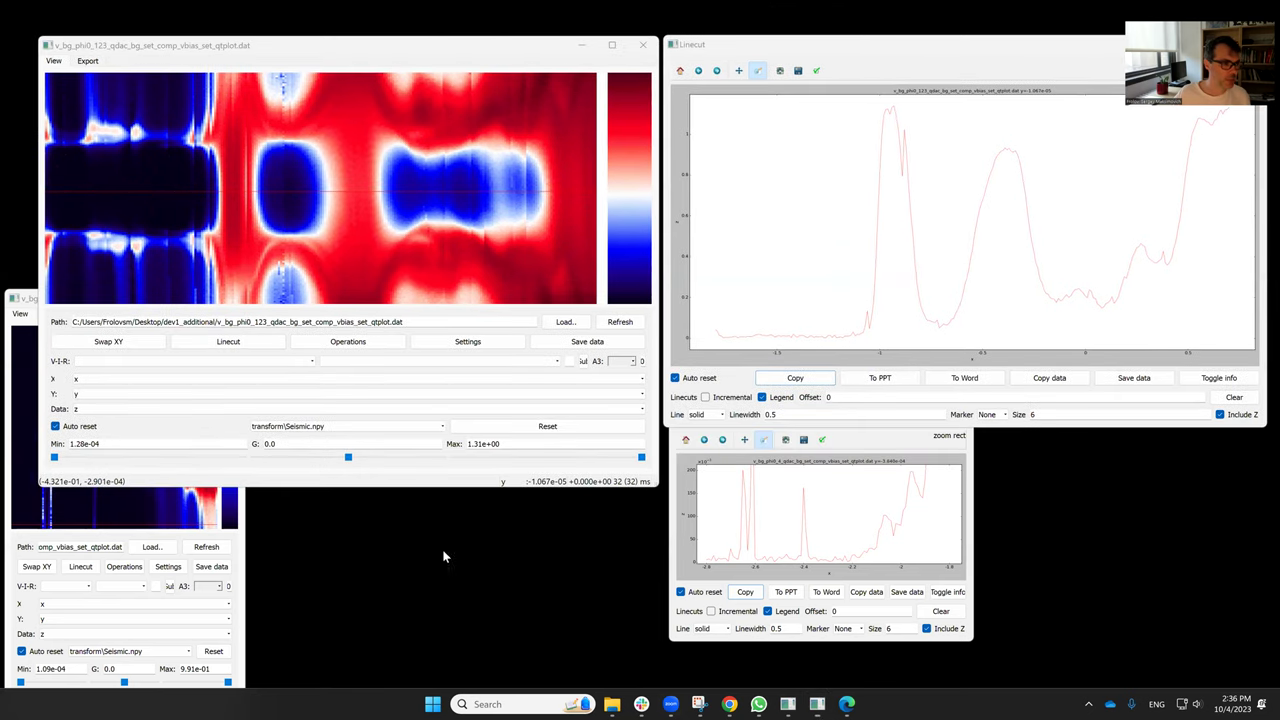
click(241, 567)
click(172, 300)
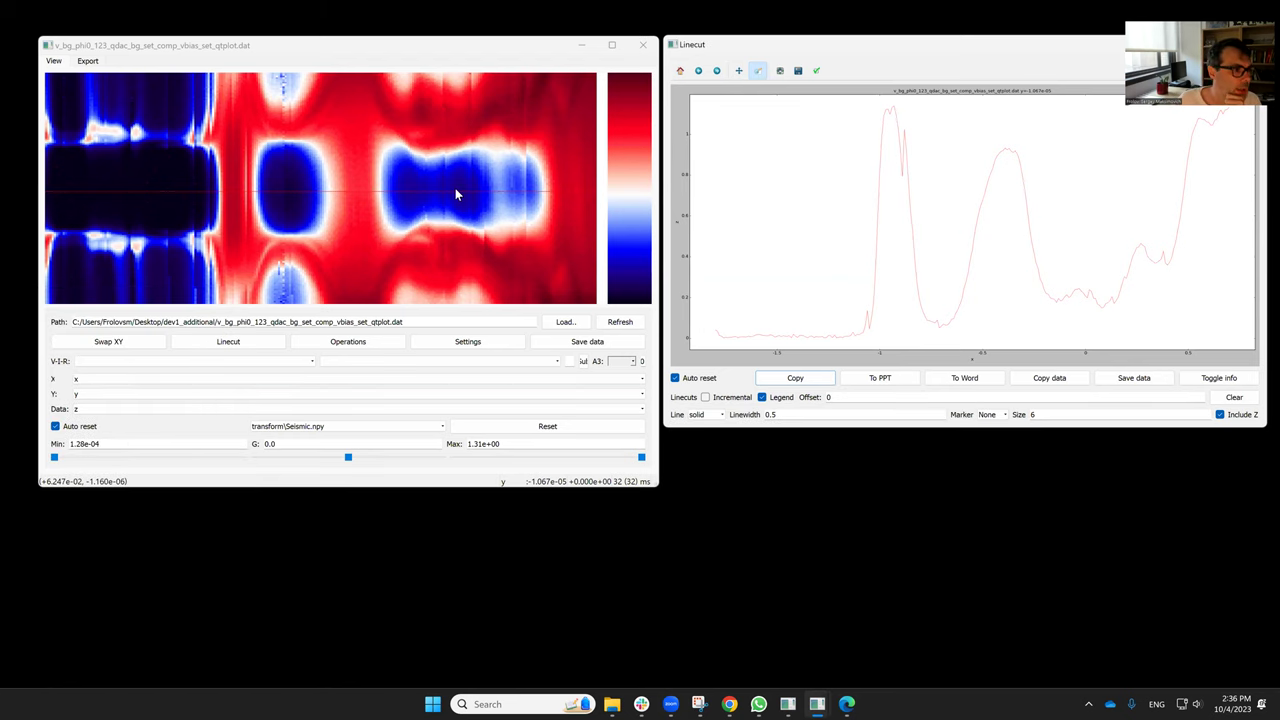
Sweep the linecut across the v_bg_phi0_123 map, settling at its bottom edge, y = -3.893e-04
mouse_move(456, 190)
mouse_down()
mouse_move(462, 162)
mouse_move(453, 193)
mouse_up()
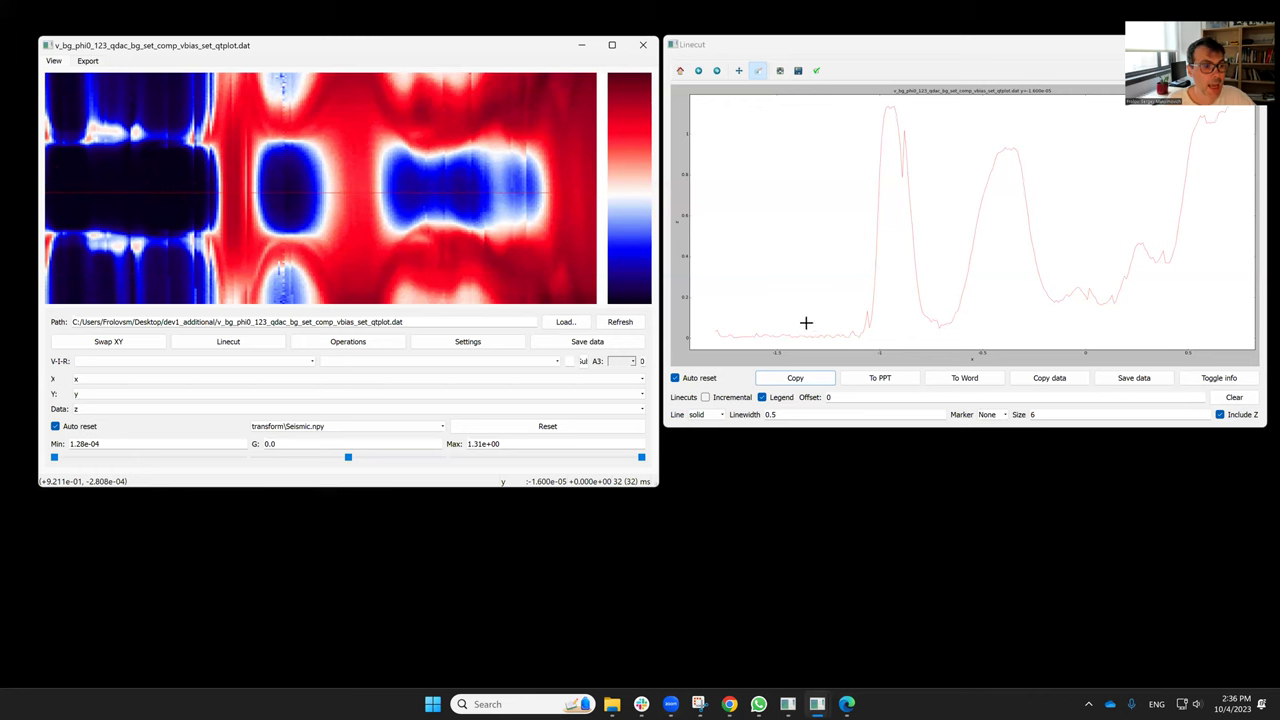
click(435, 205)
drag(434, 184, 437, 195)
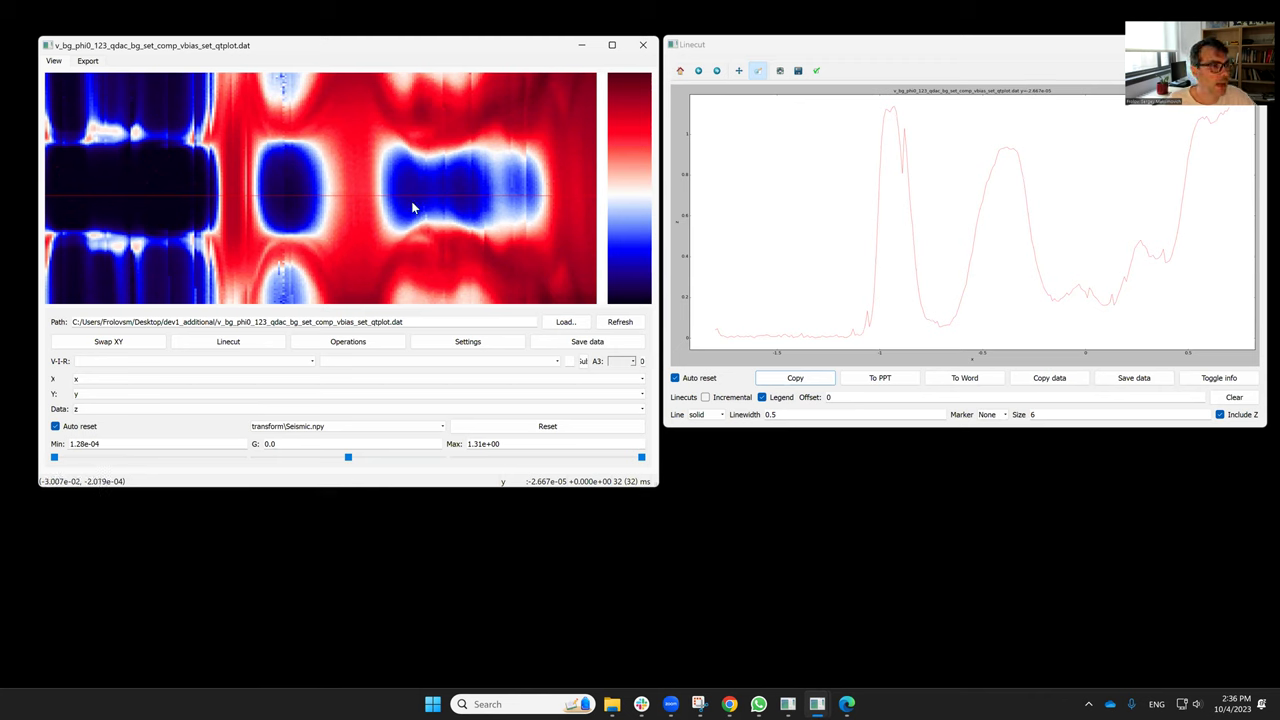
drag(412, 195, 410, 132)
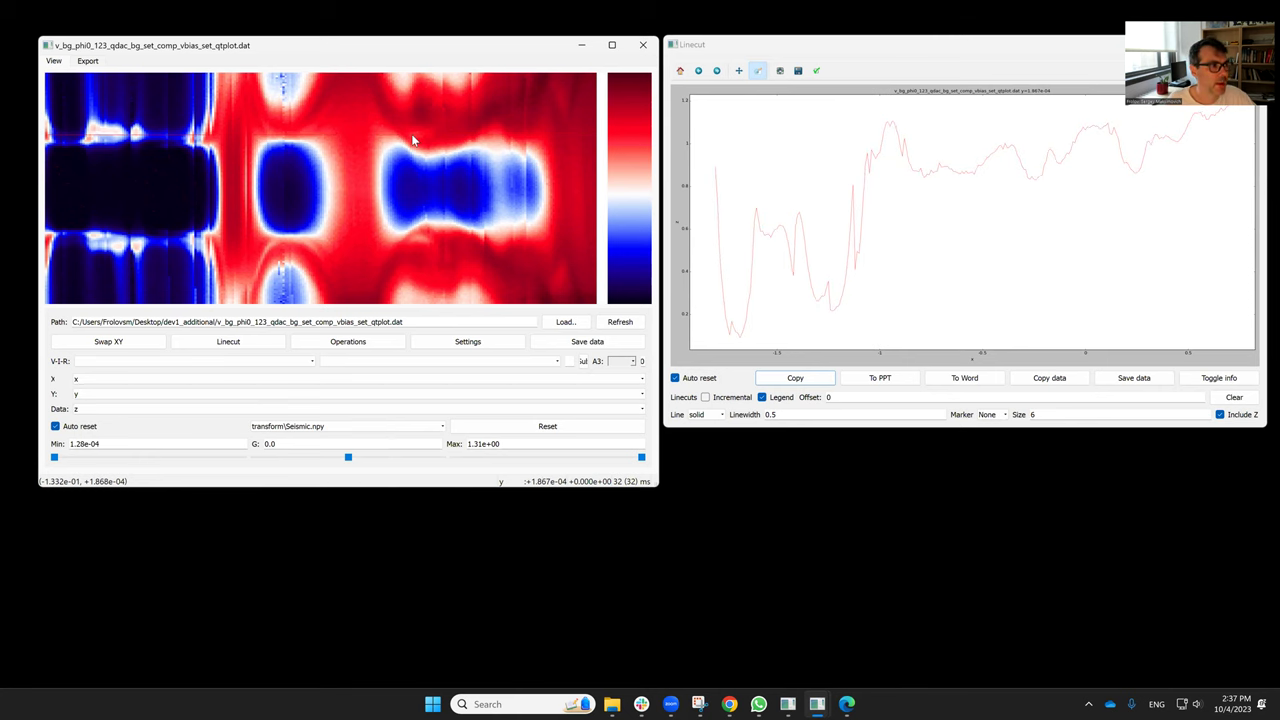
mouse_move(410, 134)
mouse_down()
mouse_move(394, 241)
mouse_move(401, 307)
mouse_up()
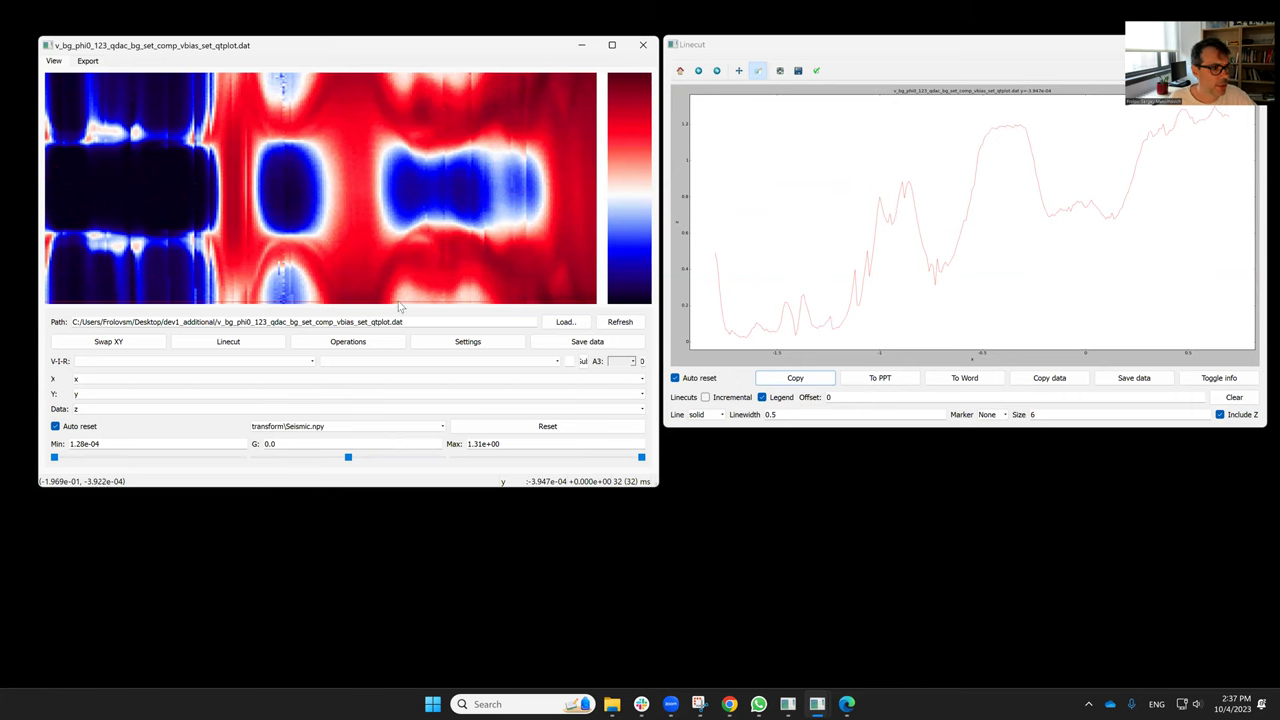
drag(399, 306, 399, 305)
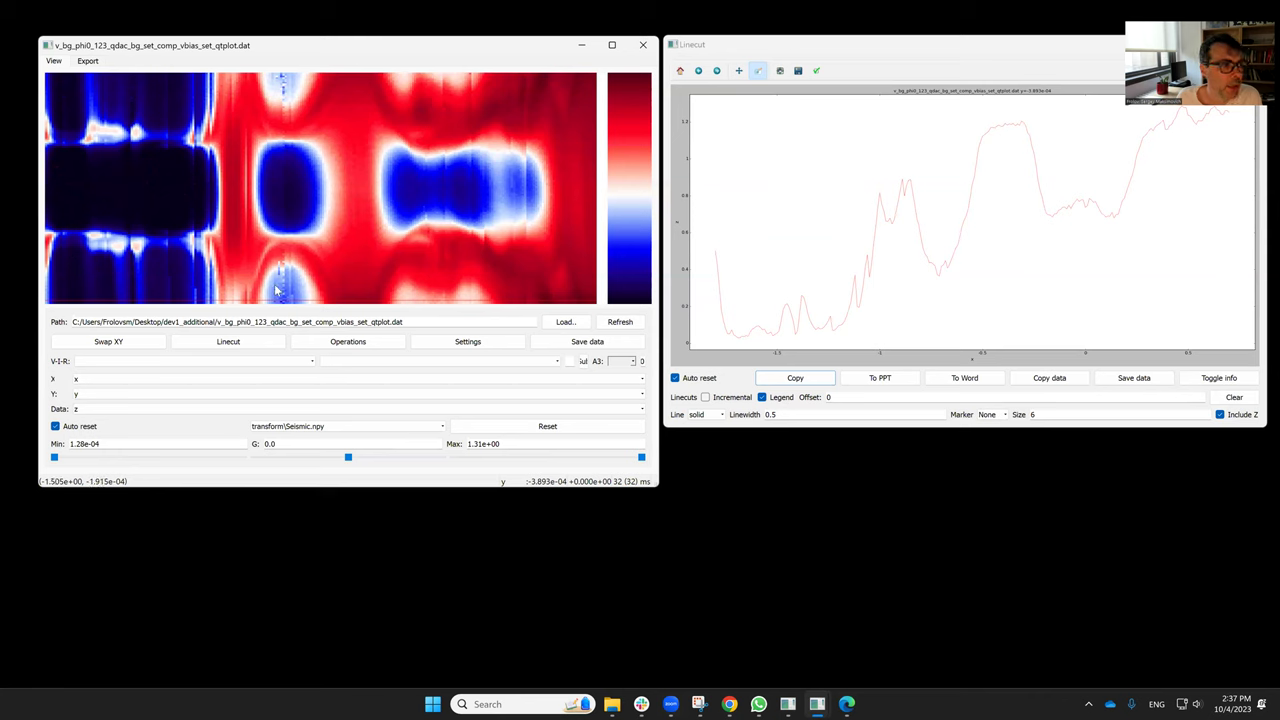
Reopen the v_bg_phi0_4 map, enlarge its linecut window, and move the cut lower
mouse_move(794, 701)
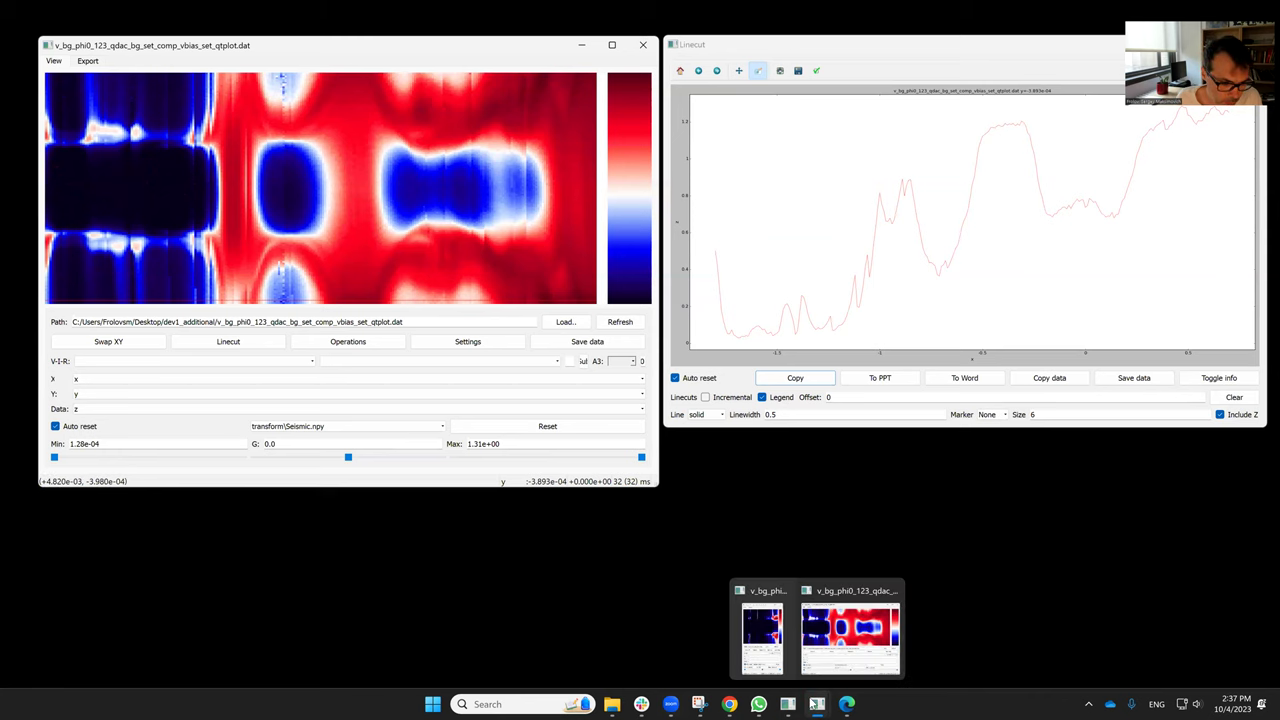
click(762, 632)
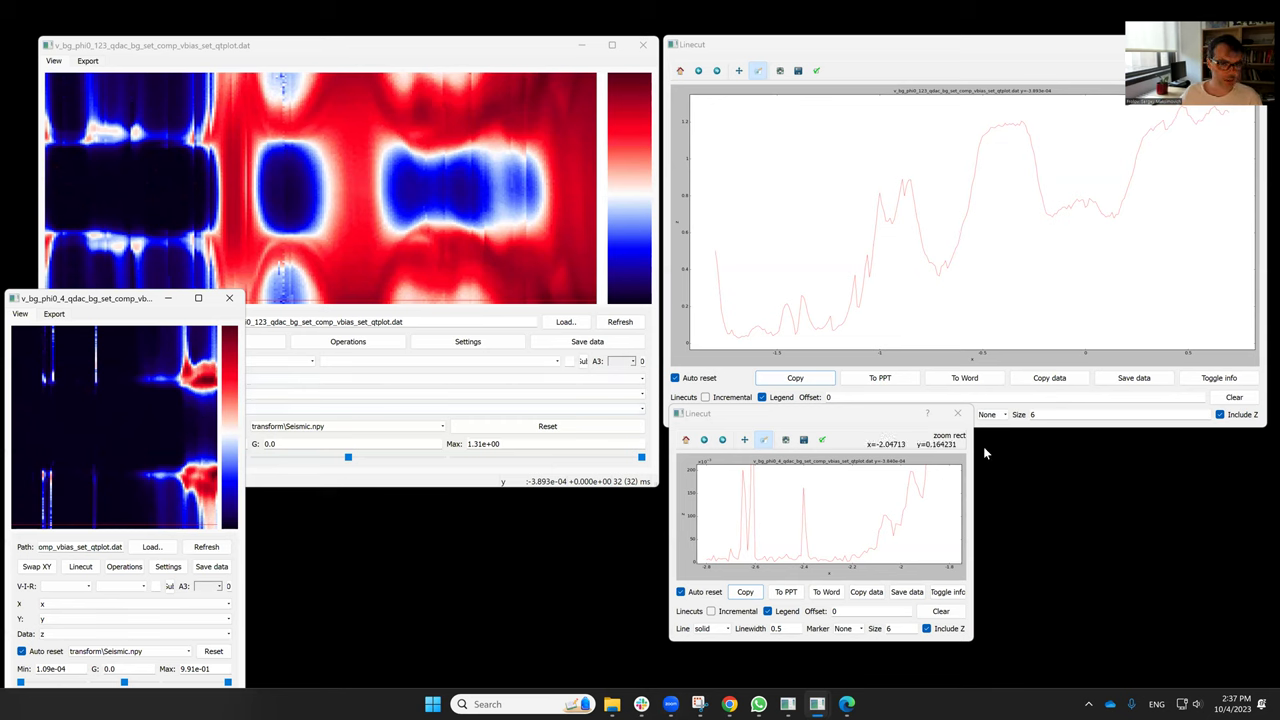
click(974, 406)
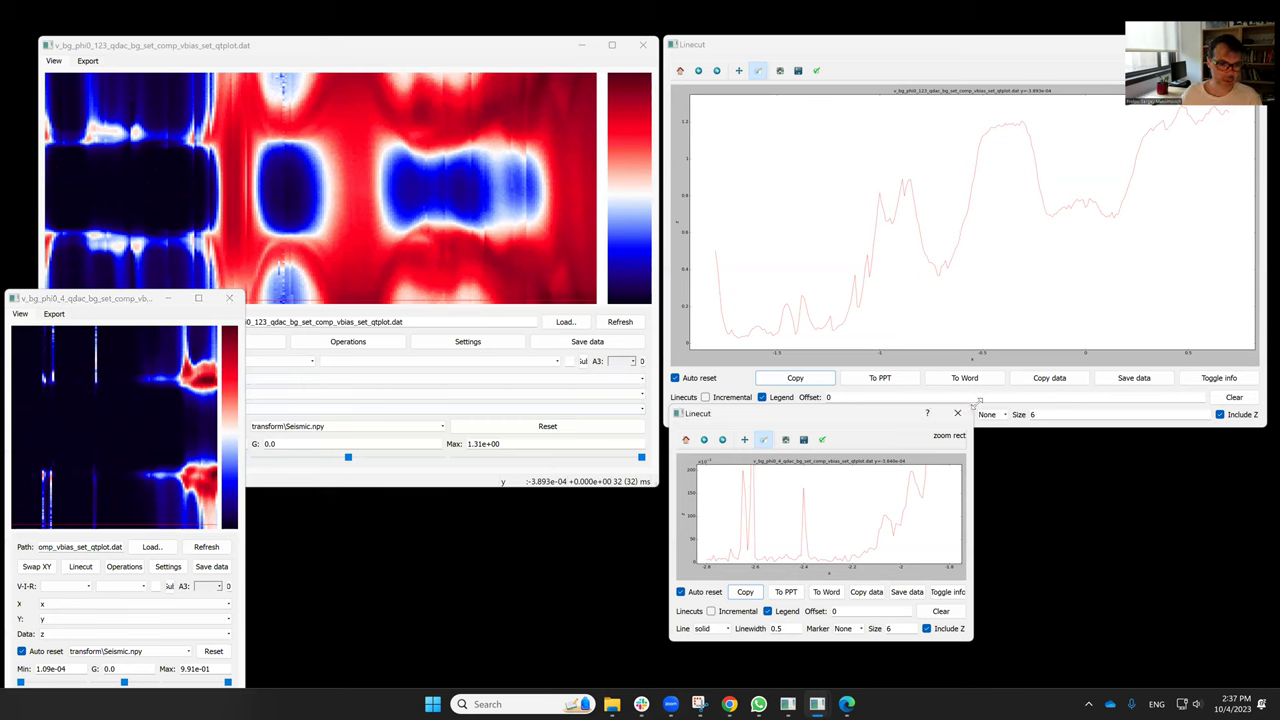
drag(974, 406, 1160, 228)
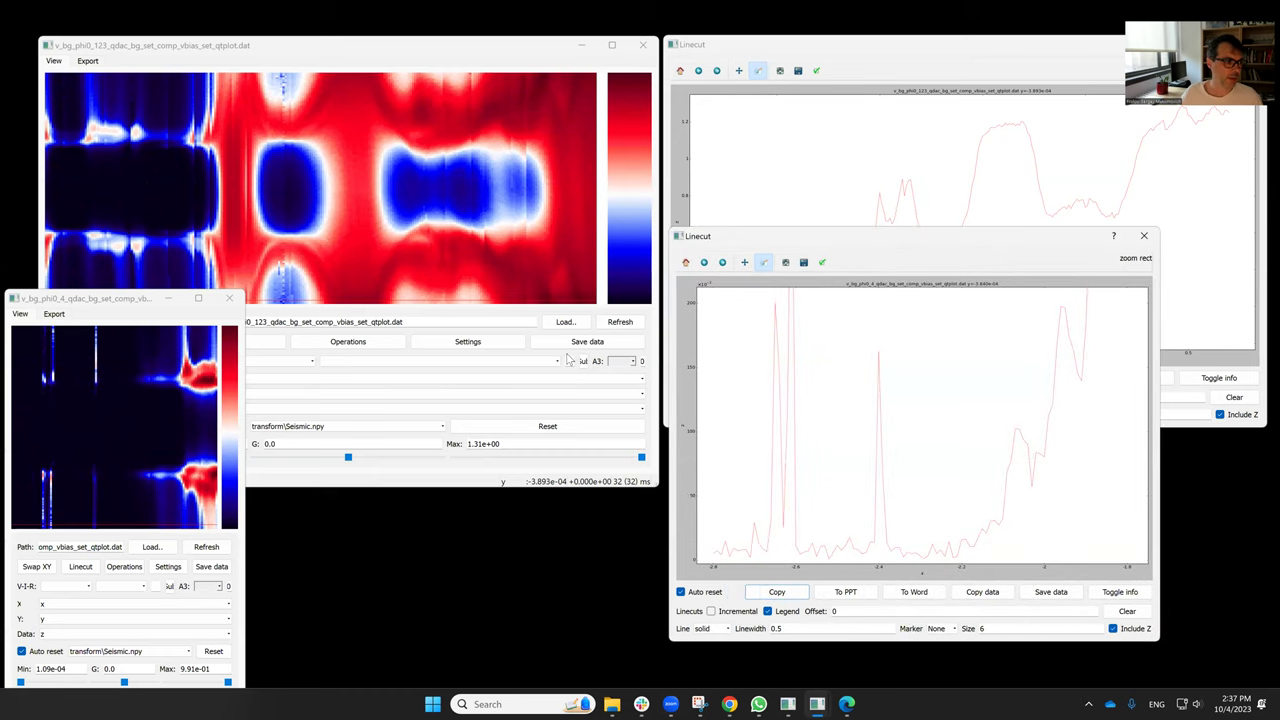
drag(167, 498, 168, 524)
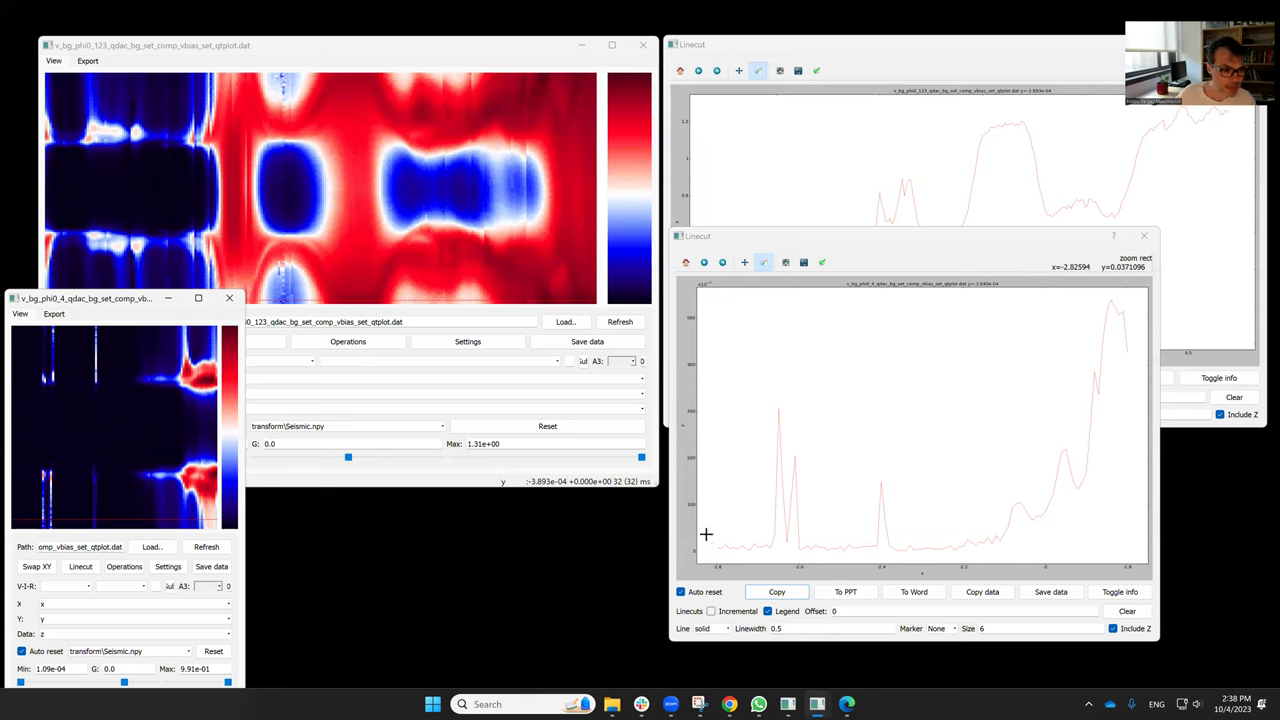
Zoom the v_bg_phi0_4 linecut into its low floor, topping near 200, and move its window aside
mouse_move(698, 549)
mouse_down()
mouse_move(811, 446)
mouse_move(1147, 456)
mouse_up()
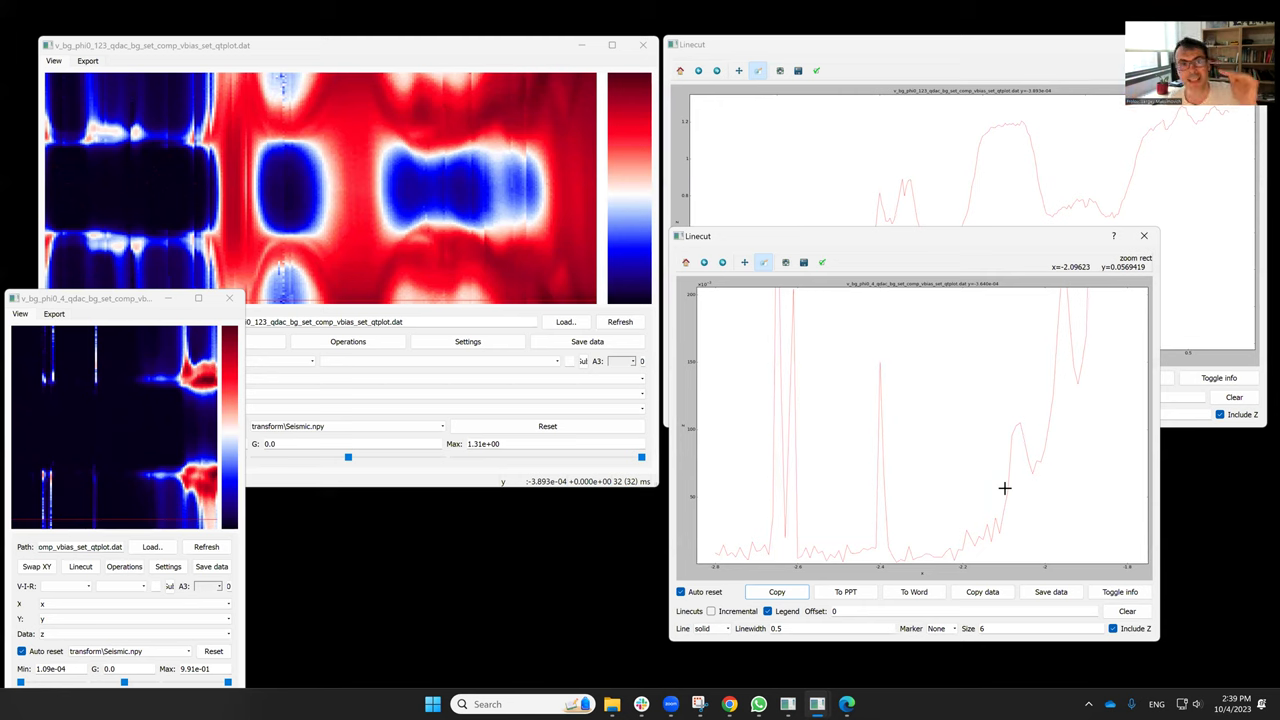
drag(962, 238, 539, 289)
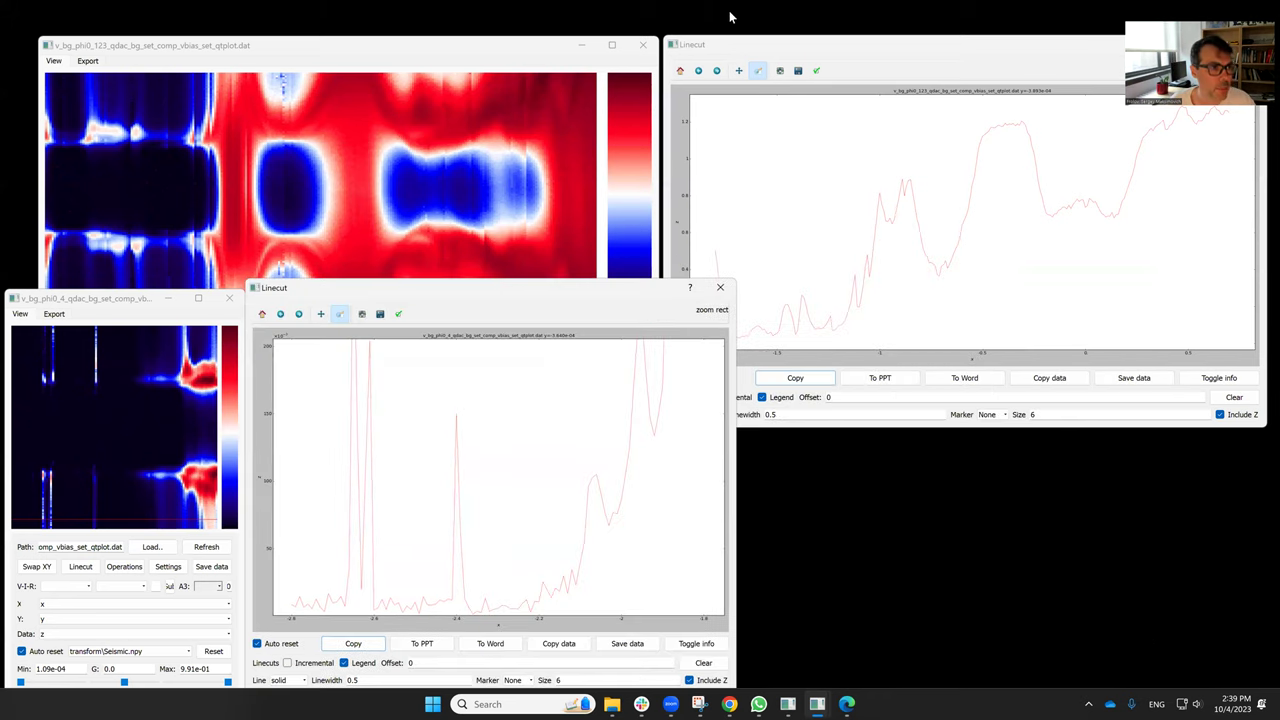
Move the v_bg_phi0_123 linecut to y ≈ -3.947e-04 and zoom it to values up to about 200
drag(509, 54, 511, 54)
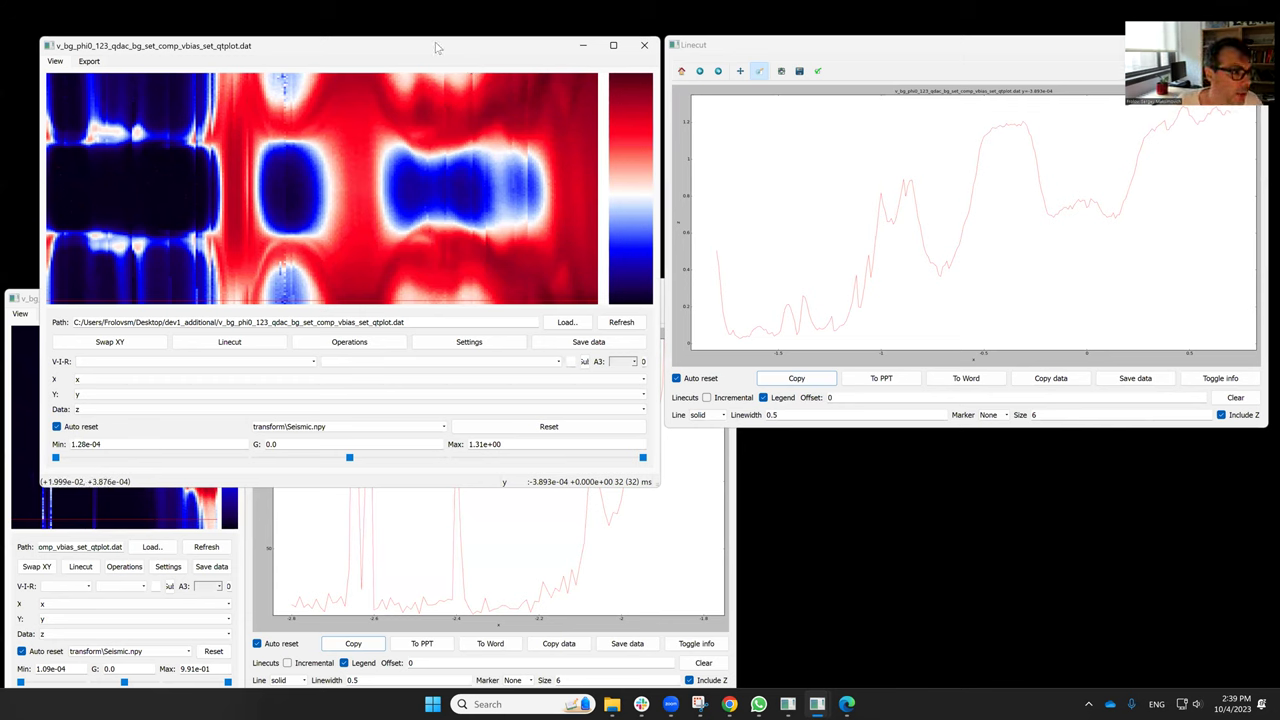
click(390, 302)
drag(390, 302, 393, 307)
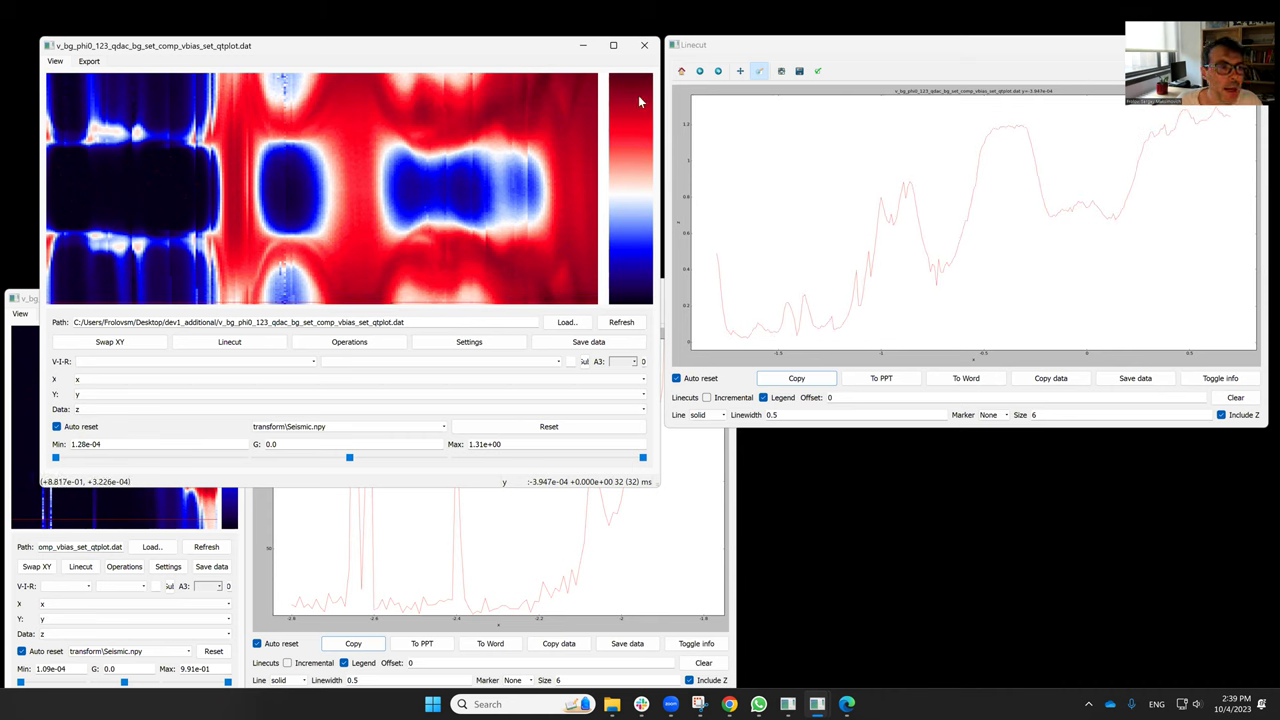
mouse_move(692, 342)
mouse_down()
mouse_move(1000, 277)
mouse_move(1262, 312)
mouse_up()
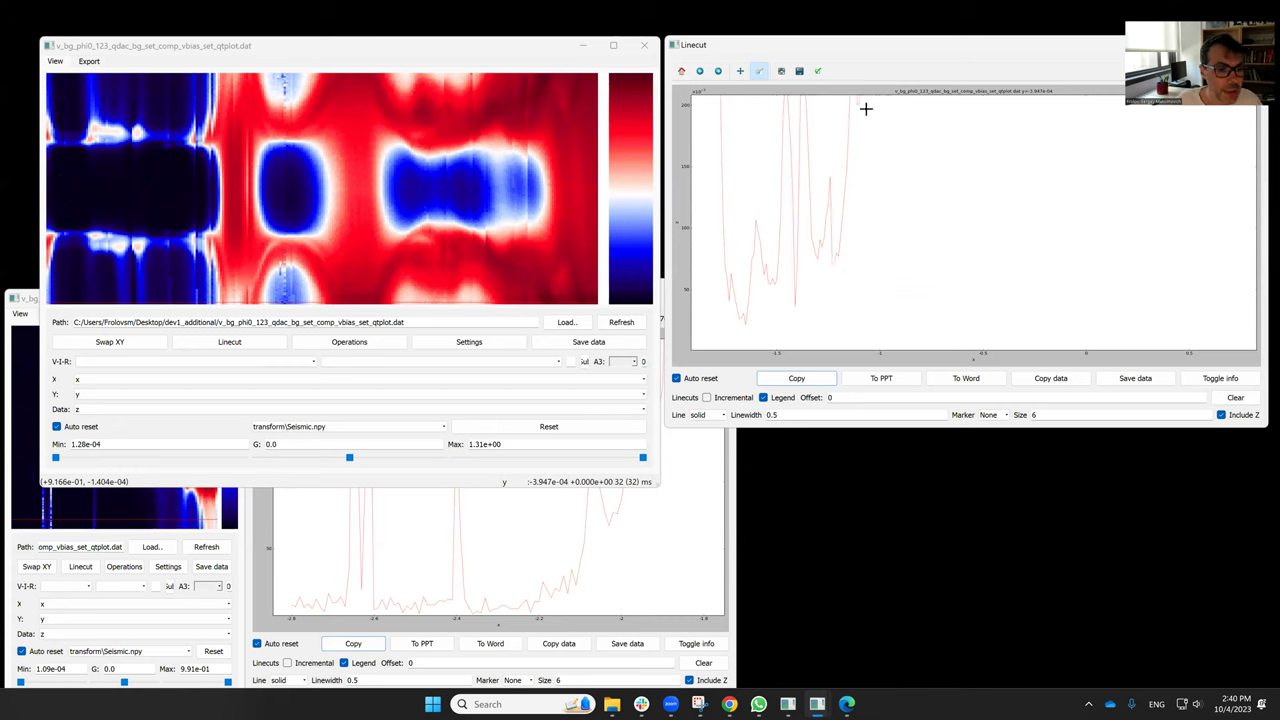
Place the second zoomed linecut window at the top left, beside the first one
click(679, 505)
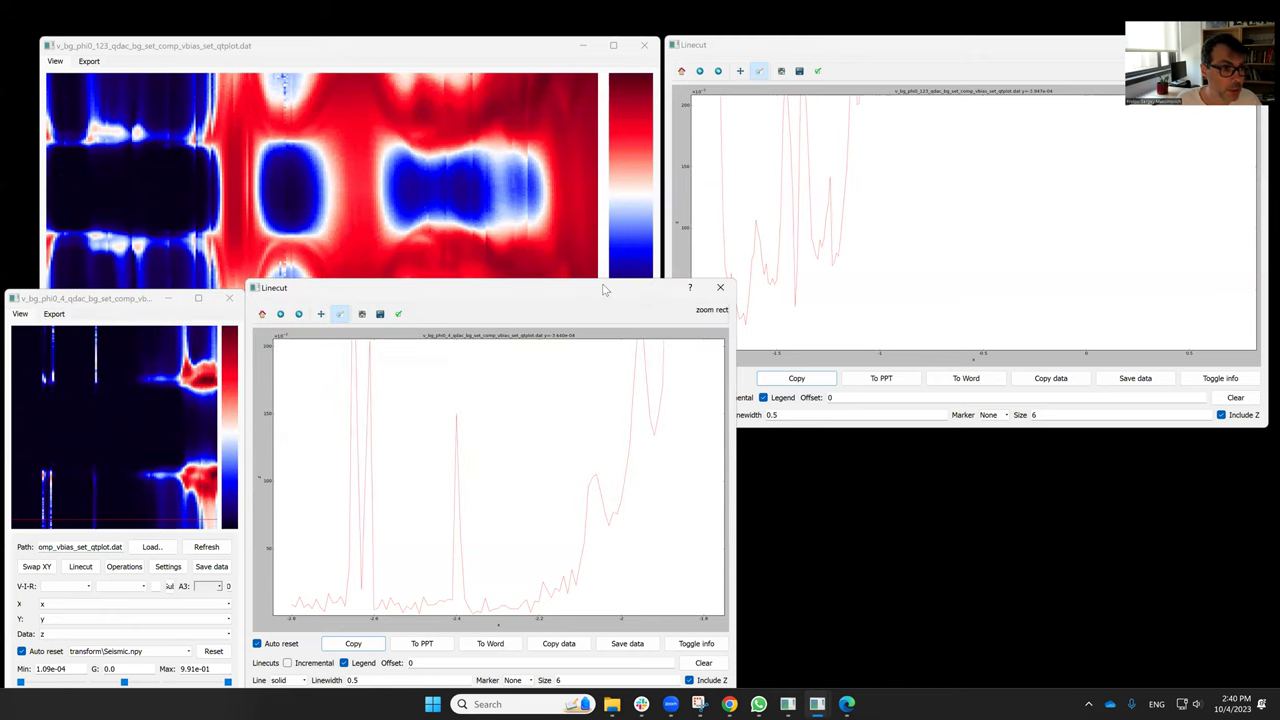
drag(603, 289, 550, 36)
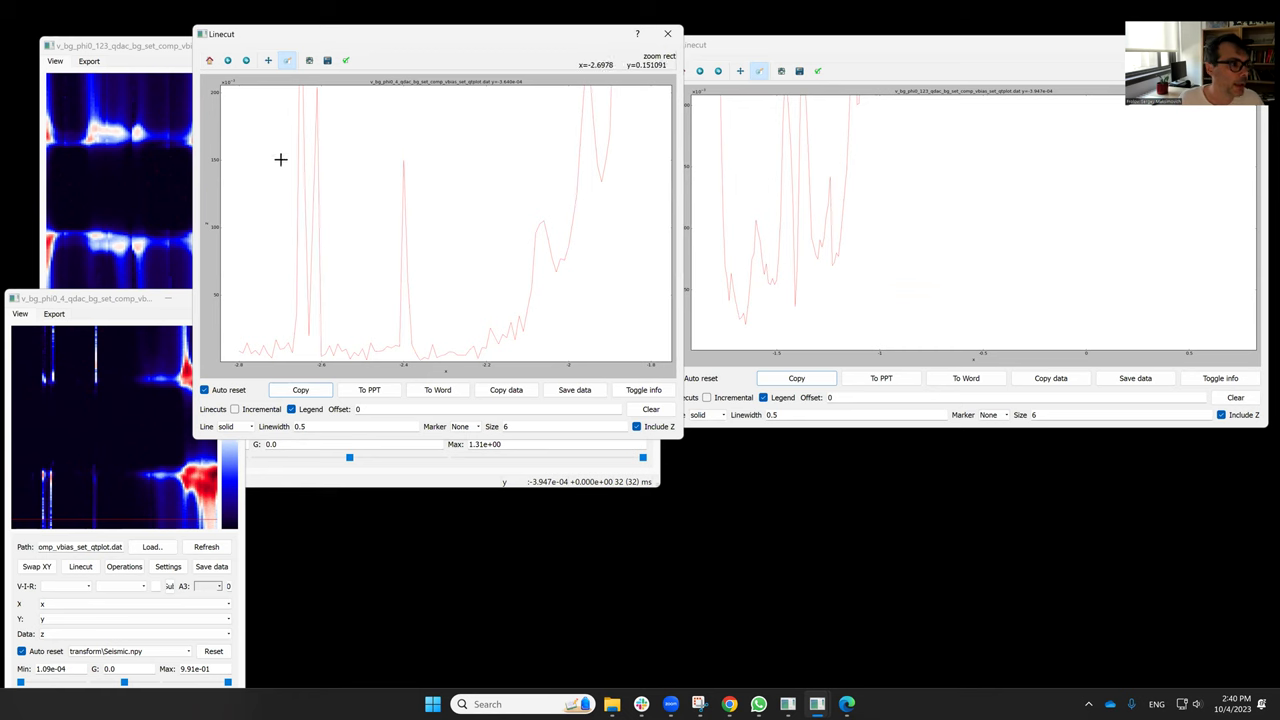
Raise the qdac_bg_set_qdac_vbias2 colormap, shift it left and enlarge it, then bring the PDF forward
mouse_move(787, 704)
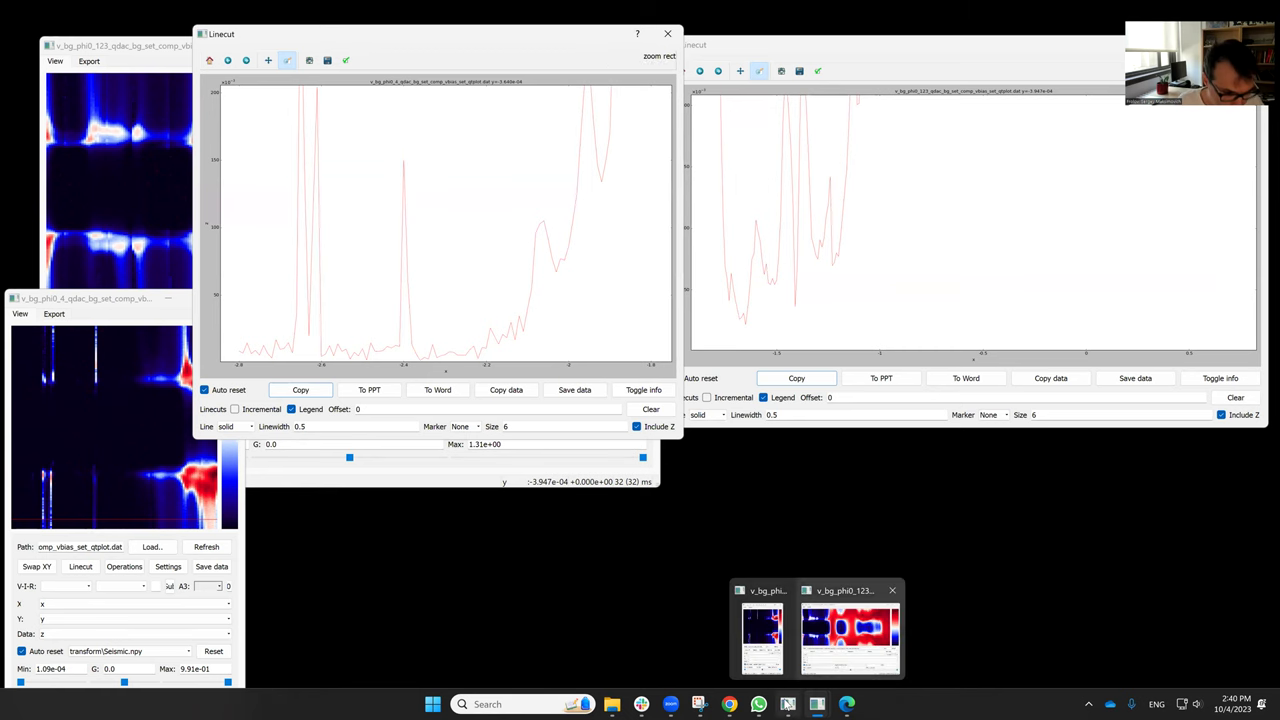
click(787, 628)
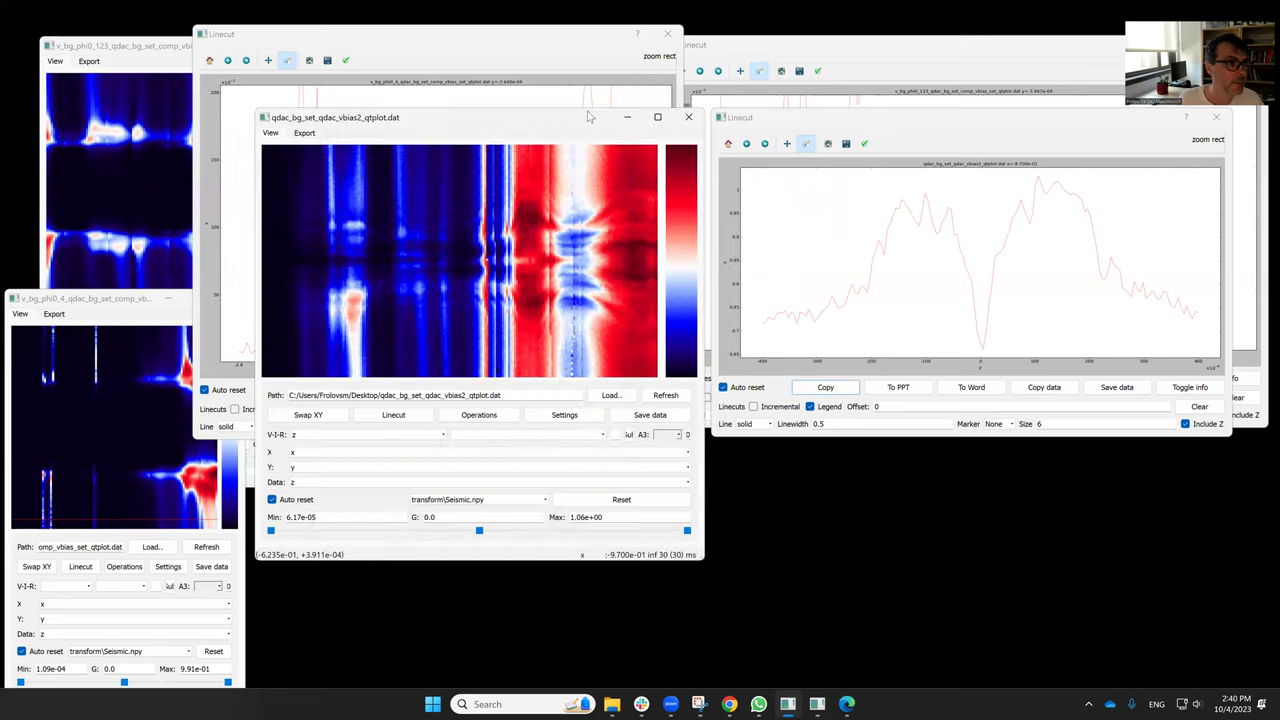
drag(580, 115, 458, 90)
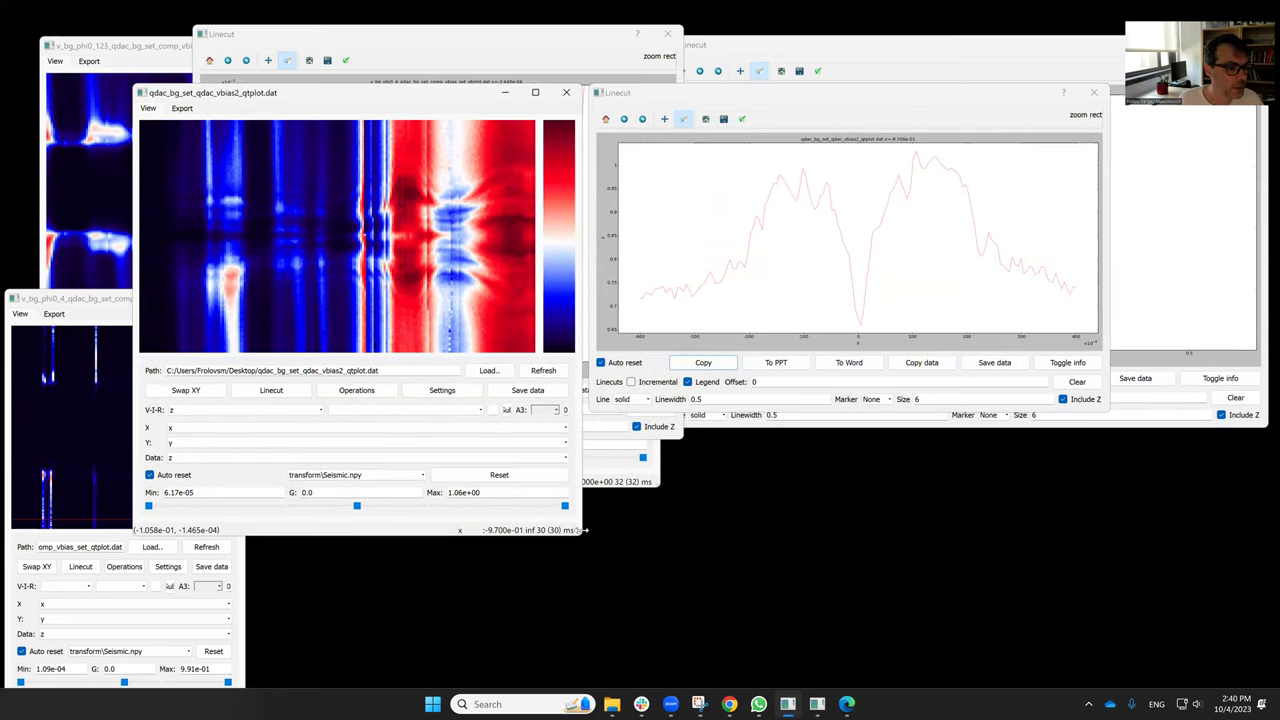
drag(582, 533, 770, 580)
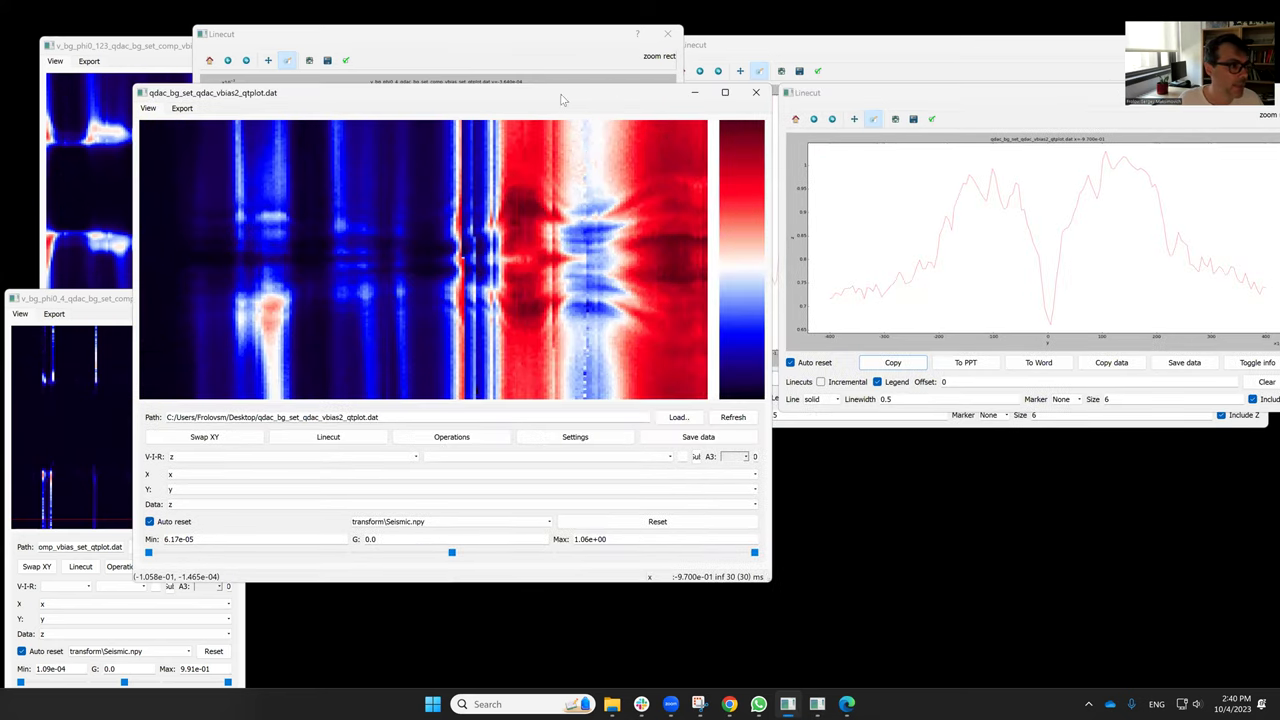
drag(562, 99, 457, 98)
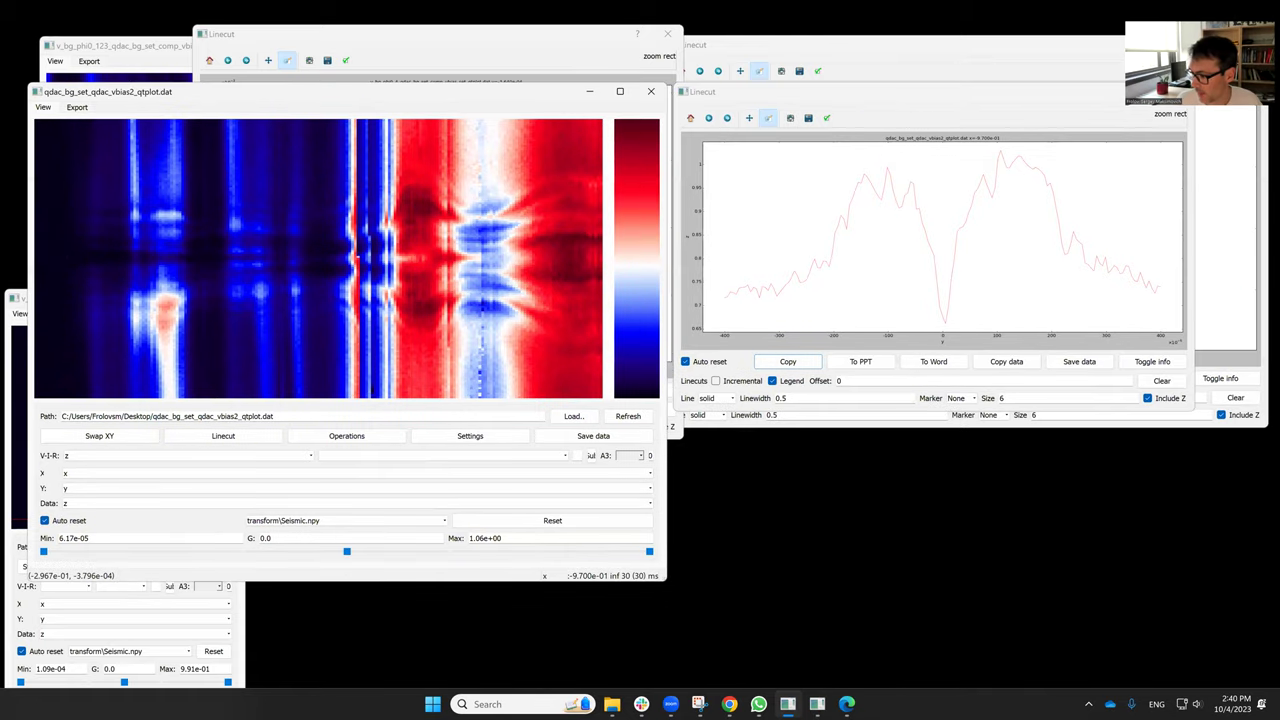
click(729, 704)
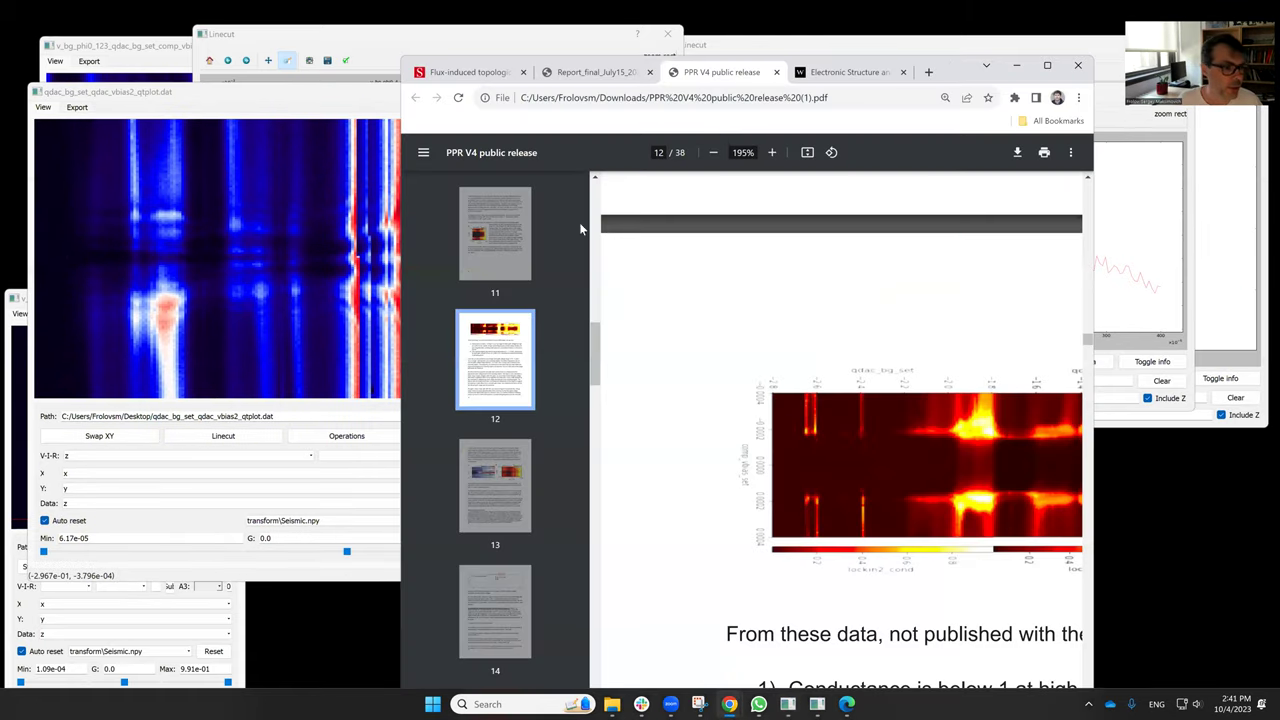
Show page 9's conductance map versus V_BG in the maximized PPR V4 PDF, then restore the window
double_click(952, 68)
scroll(97, 357, up, 4)
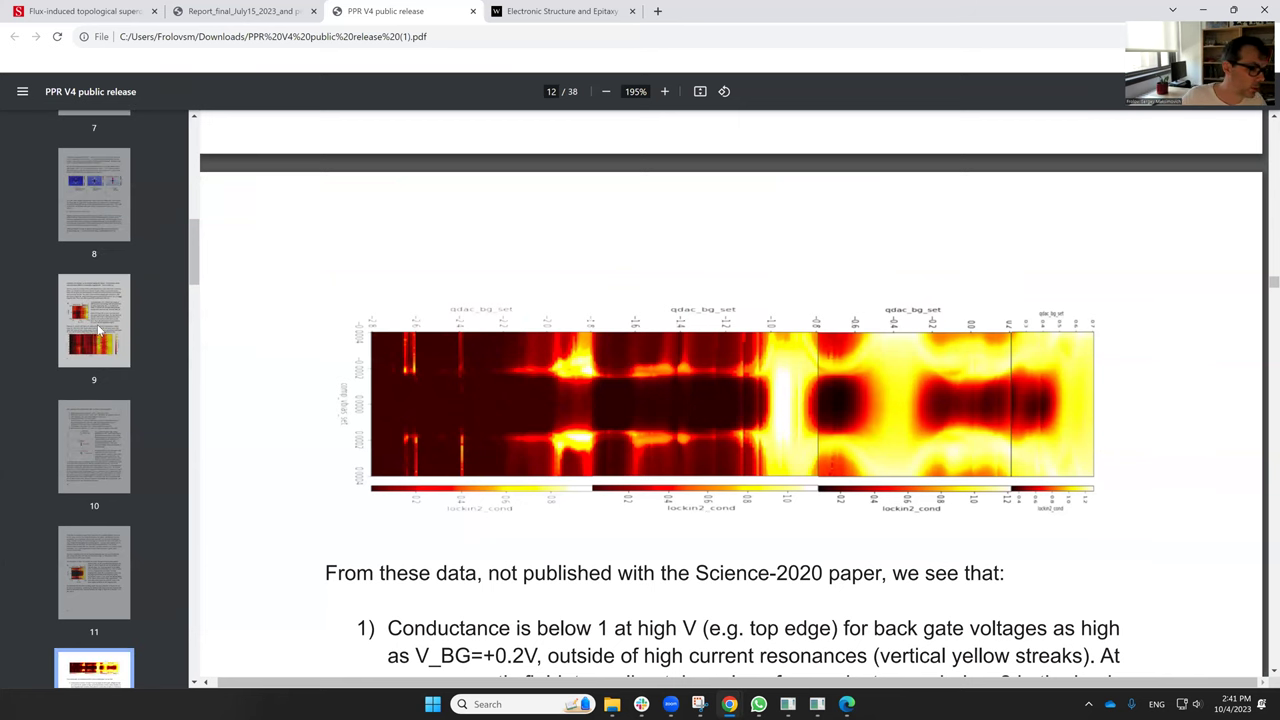
click(97, 345)
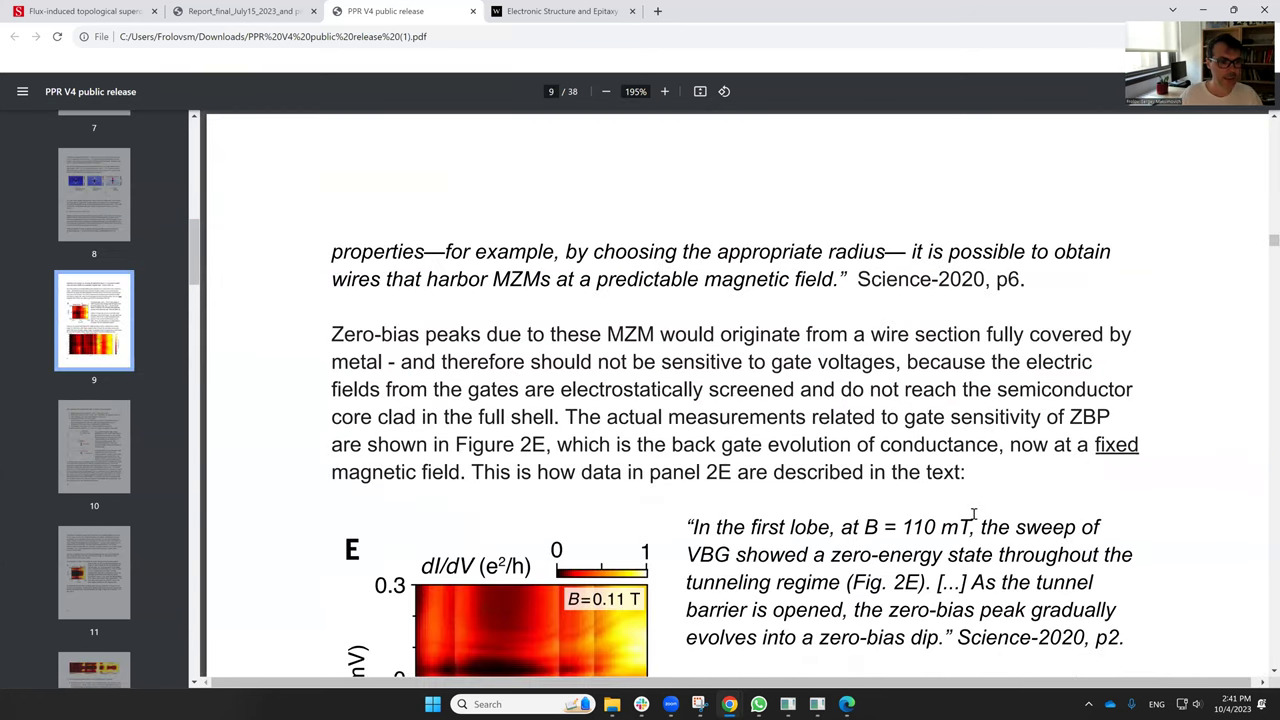
scroll(973, 514, down, 5)
scroll(940, 415, down, 1)
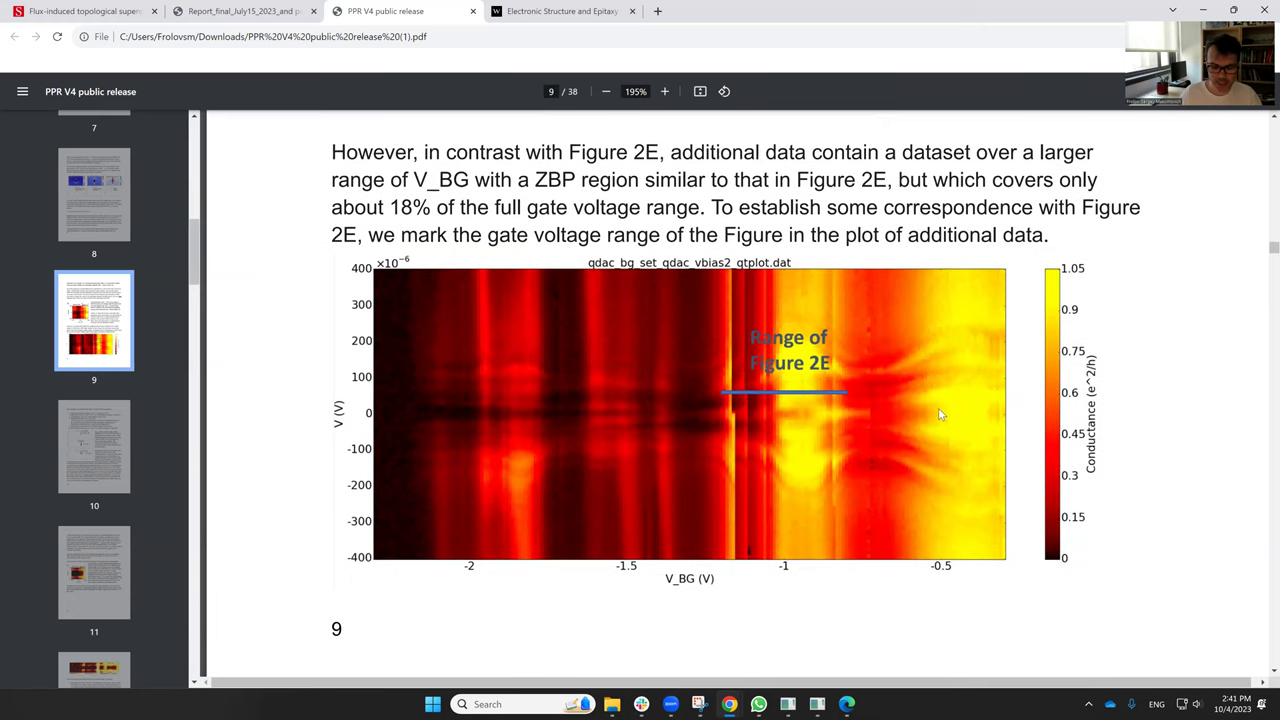
ctrl+scroll(936, 416, up, 2)
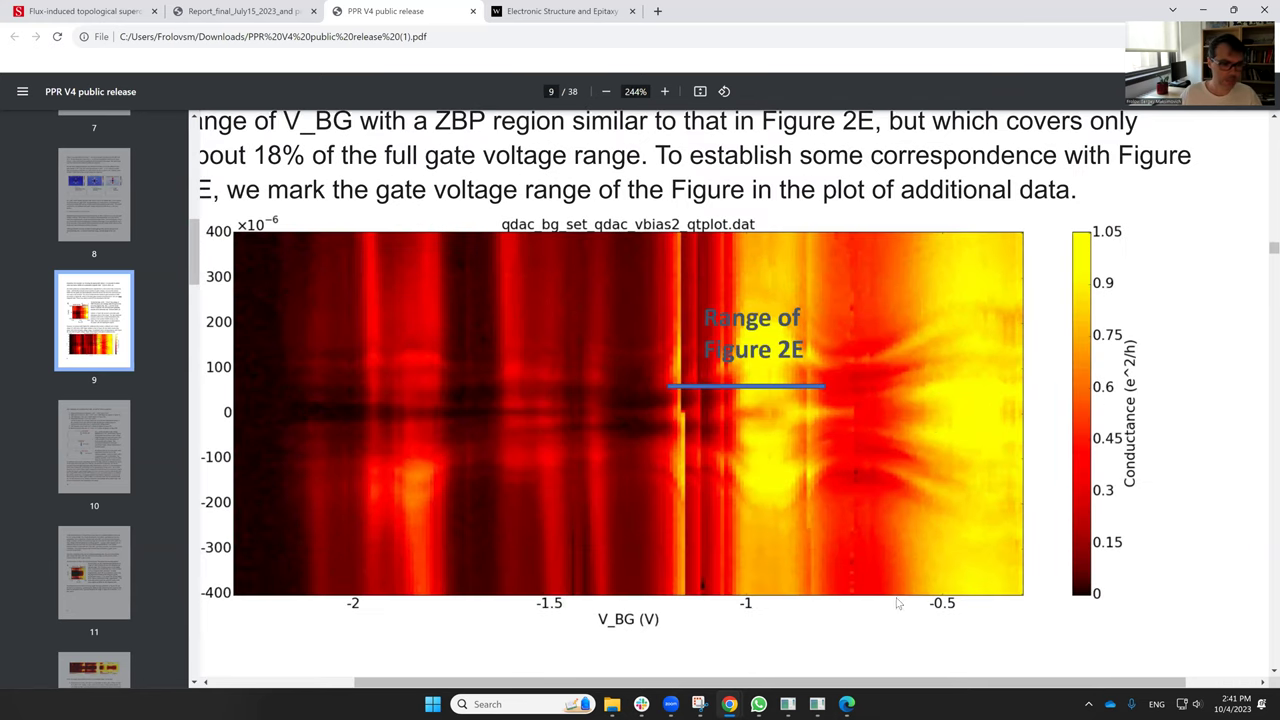
drag(893, 683, 830, 688)
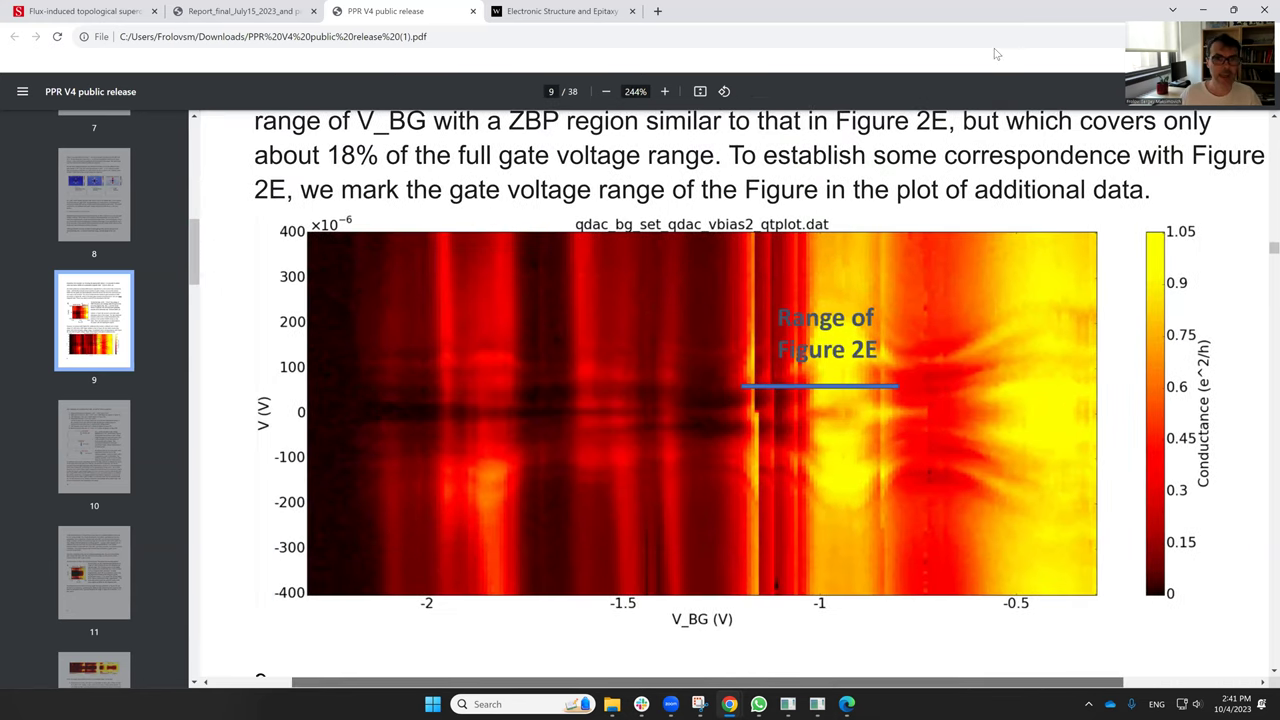
double_click(1020, 12)
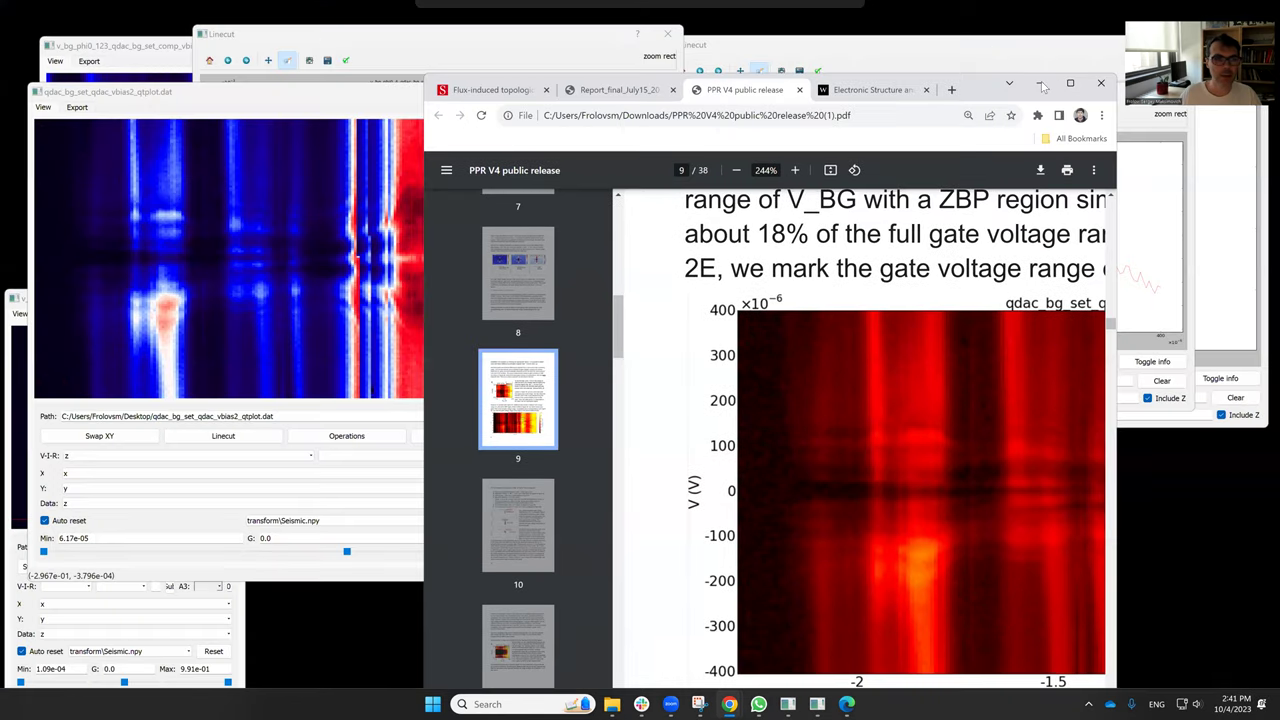
Hide the PDF and take a horizontal qdac_bg_set_qdac_vbias2 linecut at y = -3.840e-04
click(1039, 83)
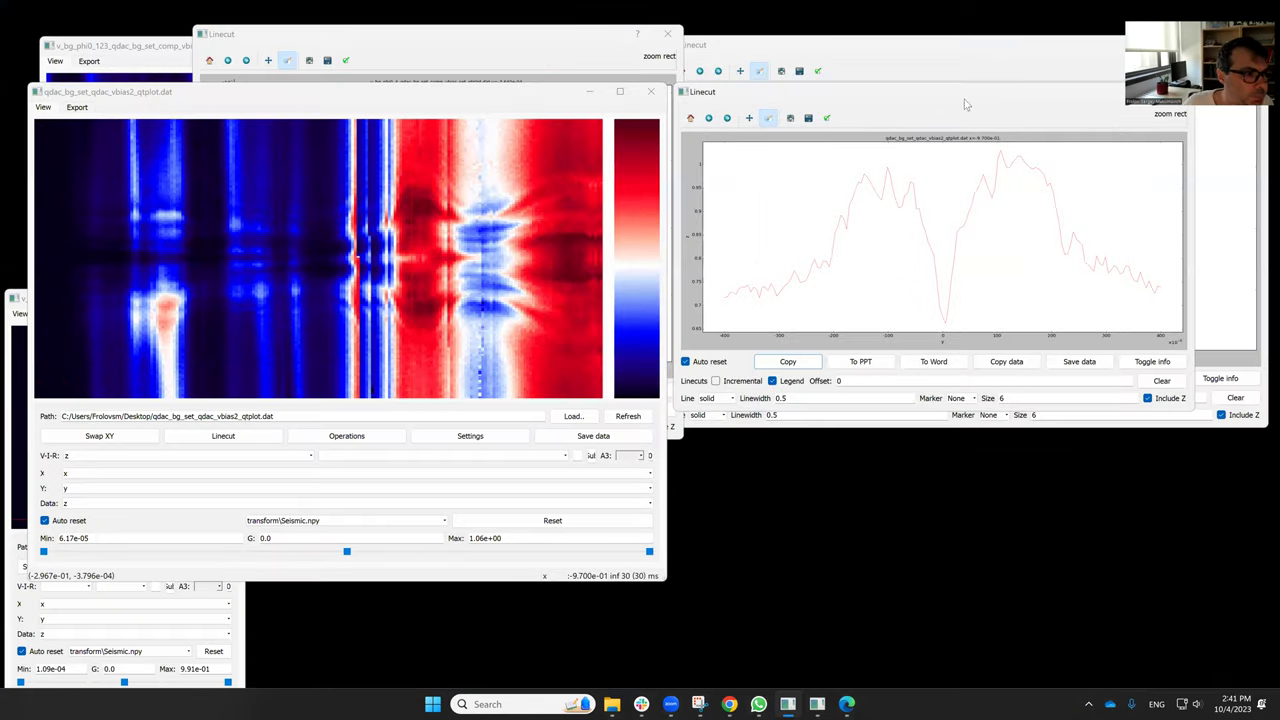
click(405, 381)
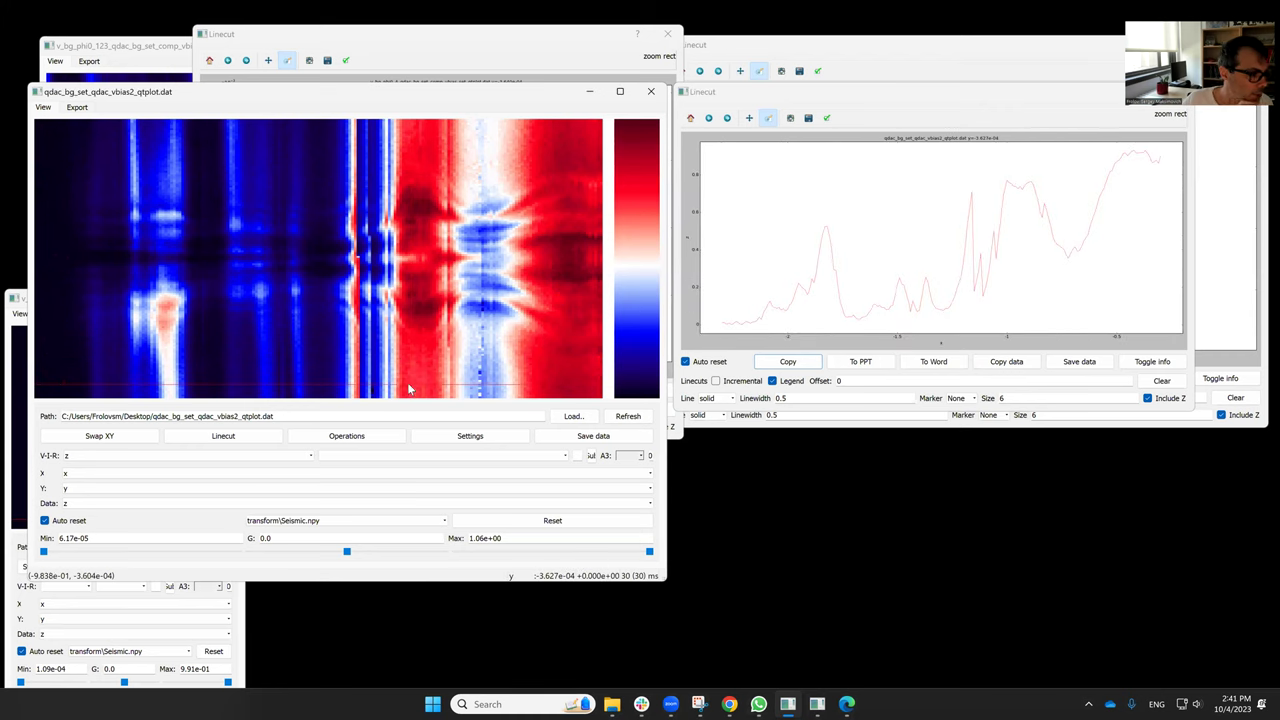
click(408, 397)
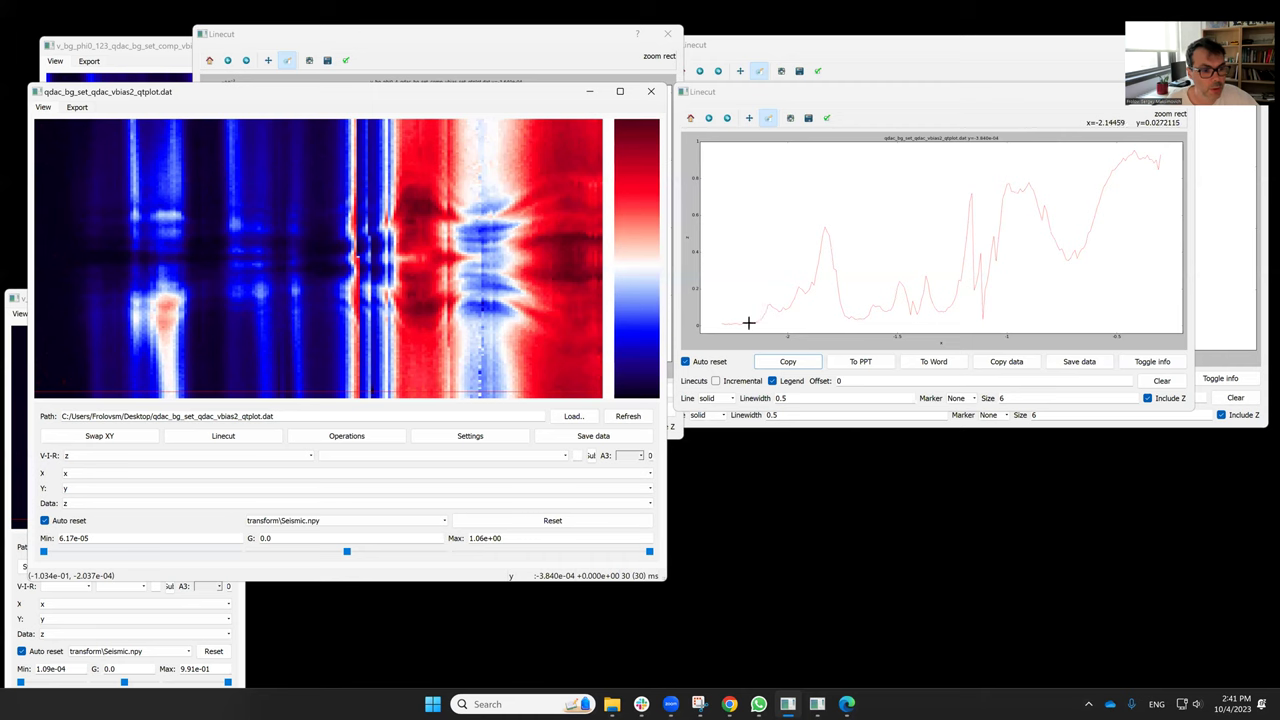
Move the linecut window lower and take a horizontal v_bg_phi0_123 cut at y = -3.893e-04
click(914, 90)
drag(922, 107, 922, 373)
click(871, 137)
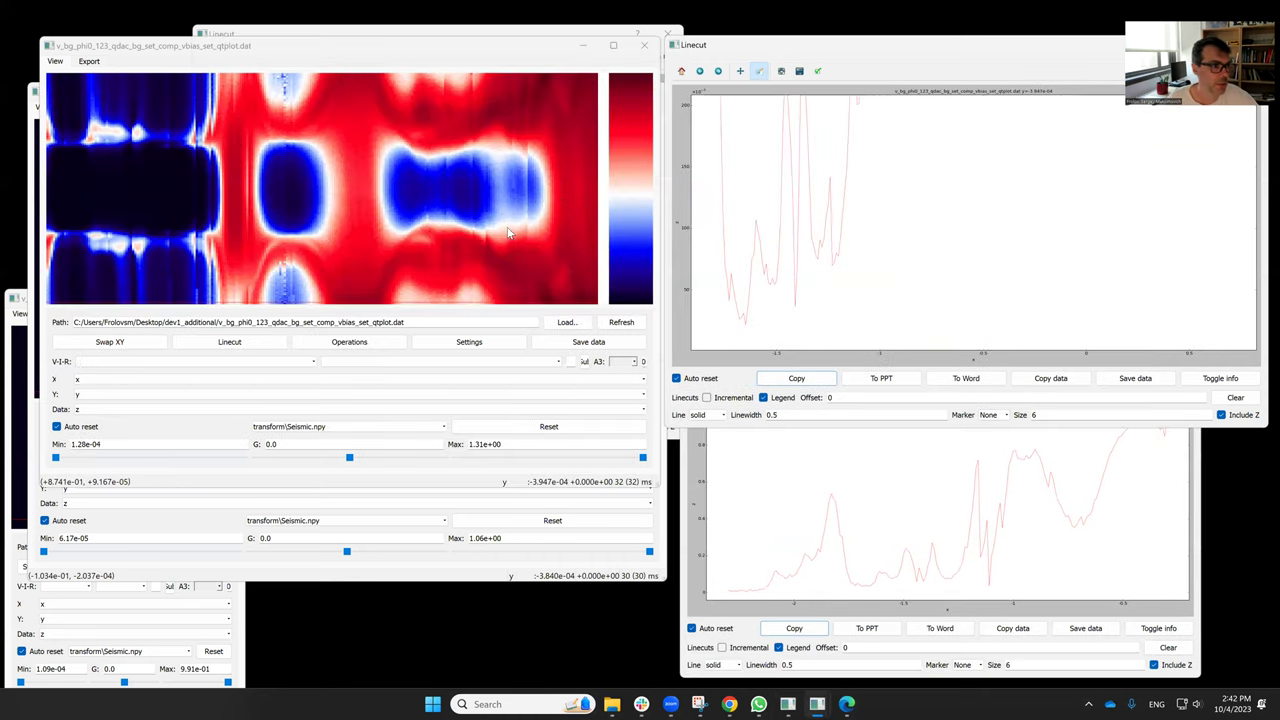
click(382, 290)
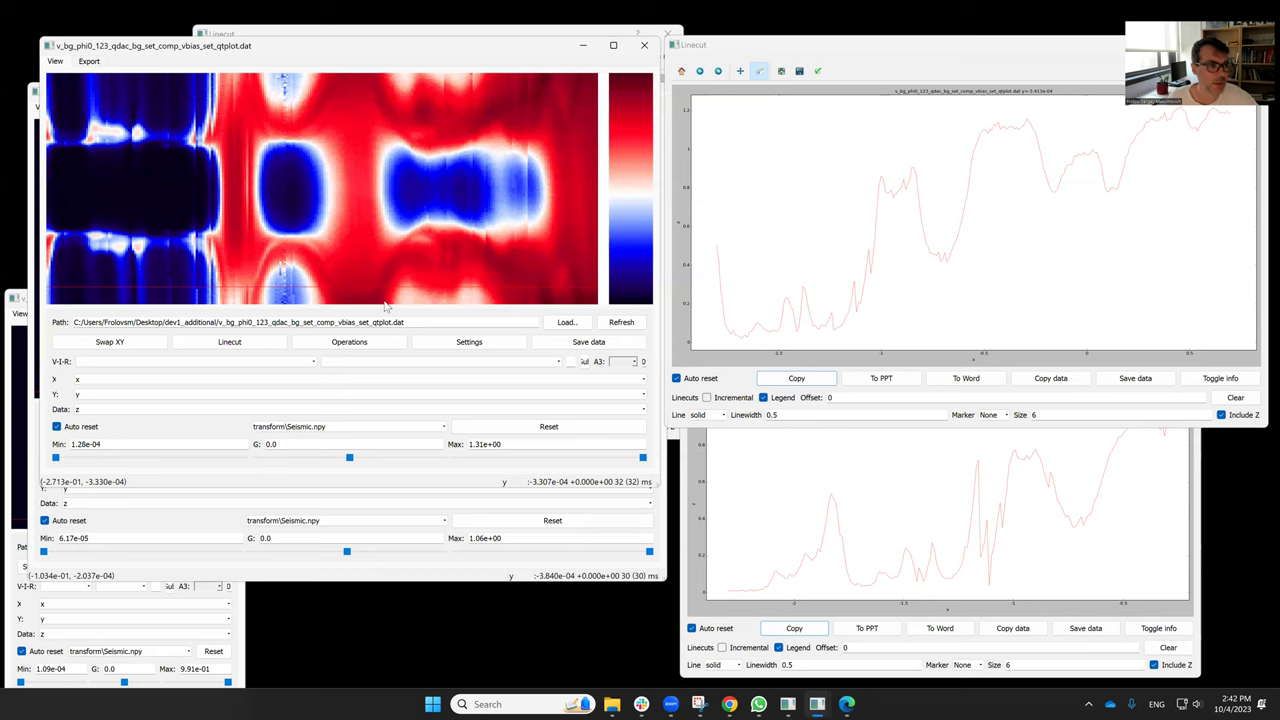
Bring the qdac_bg_set_qdac_vbias2 map forward and place its horizontal cut at y = -3.840e-04
click(869, 438)
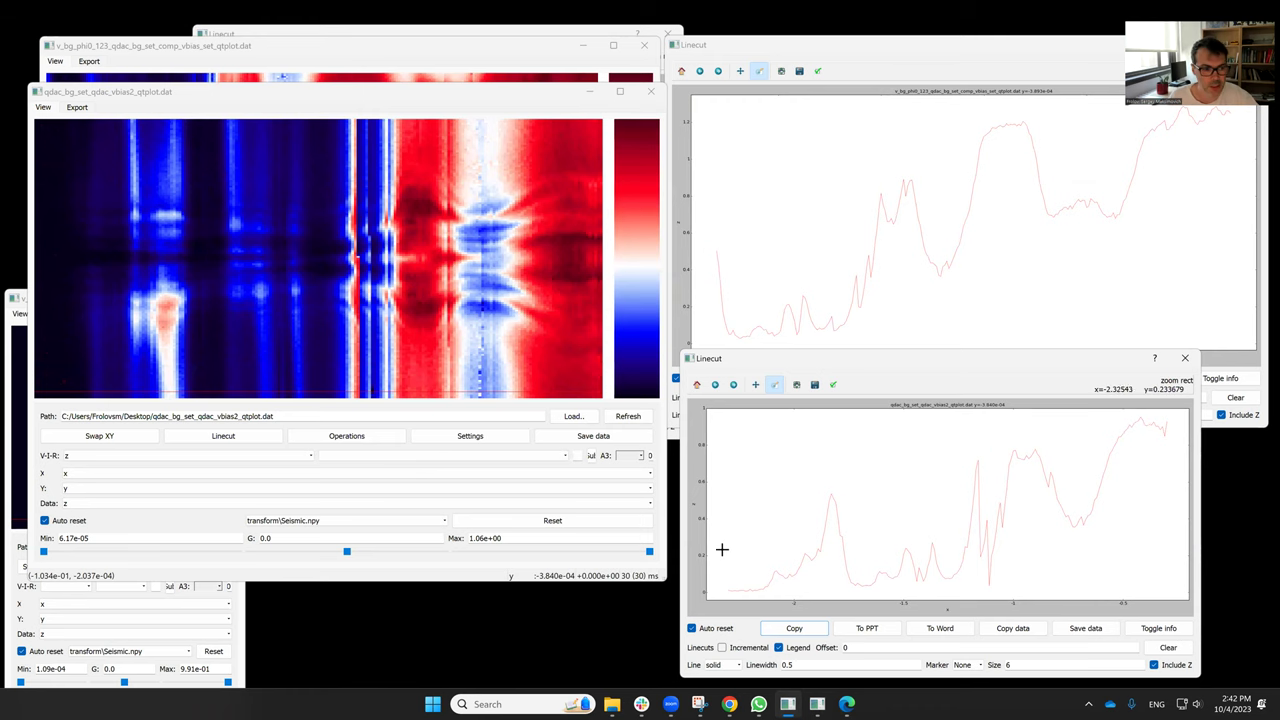
click(708, 338)
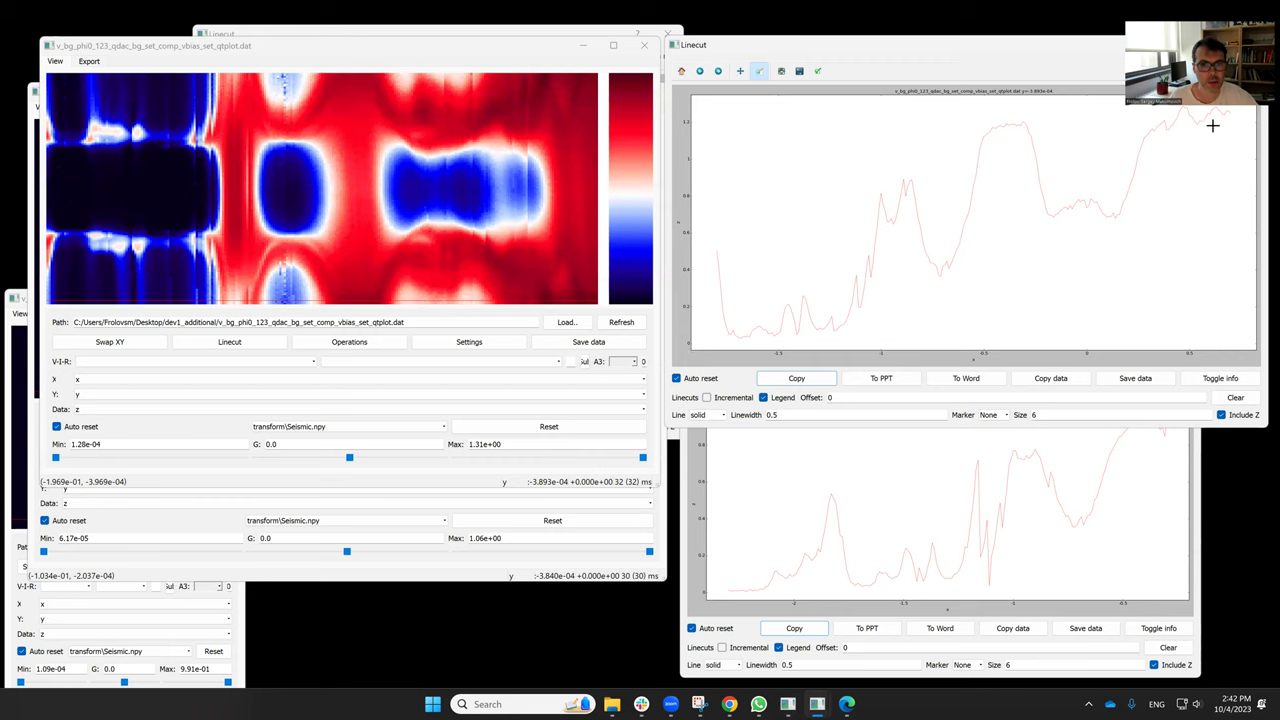
click(799, 562)
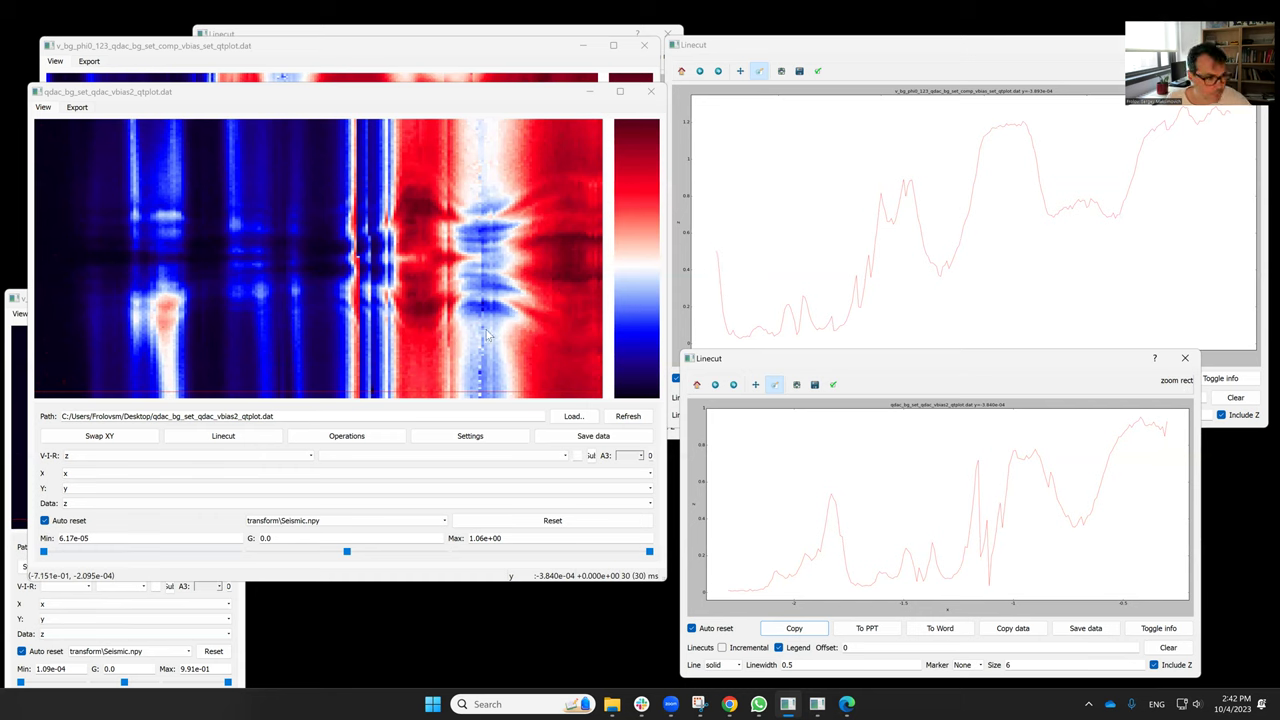
click(480, 395)
click(480, 399)
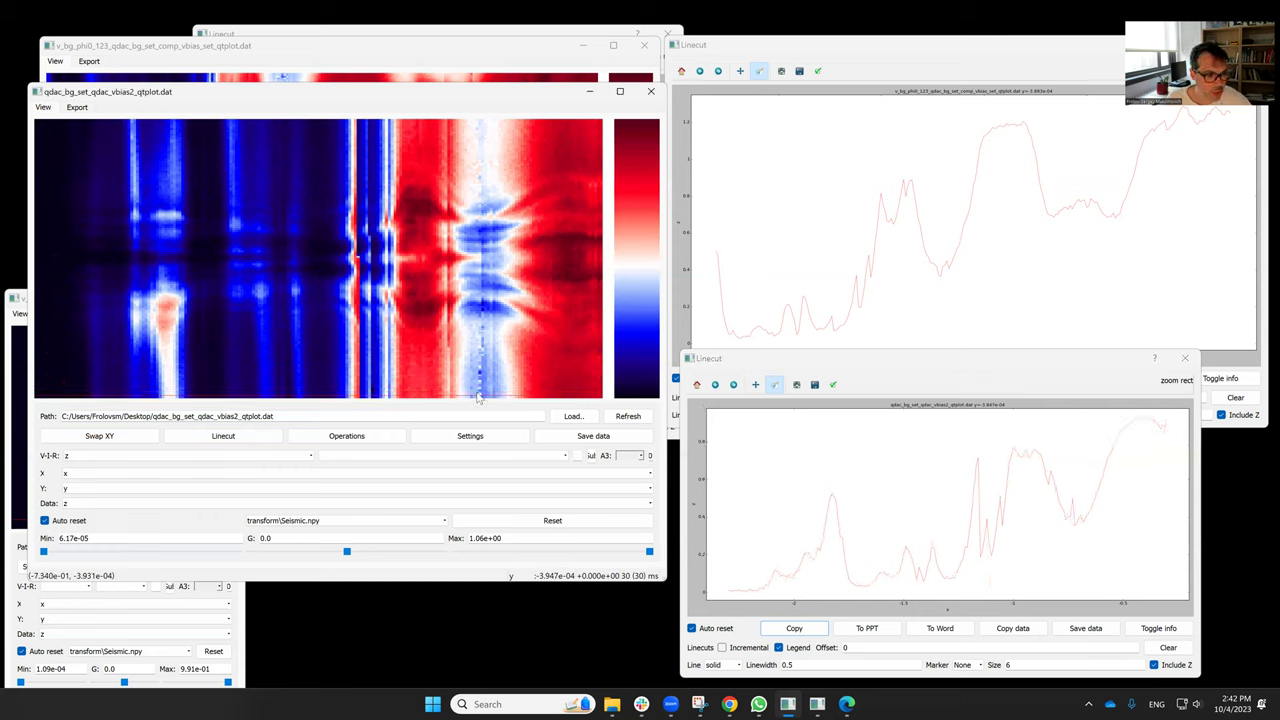
Minimize the v_bg_phi0_123 and v_bg_phi0_4 maps along with their linecut windows
click(558, 36)
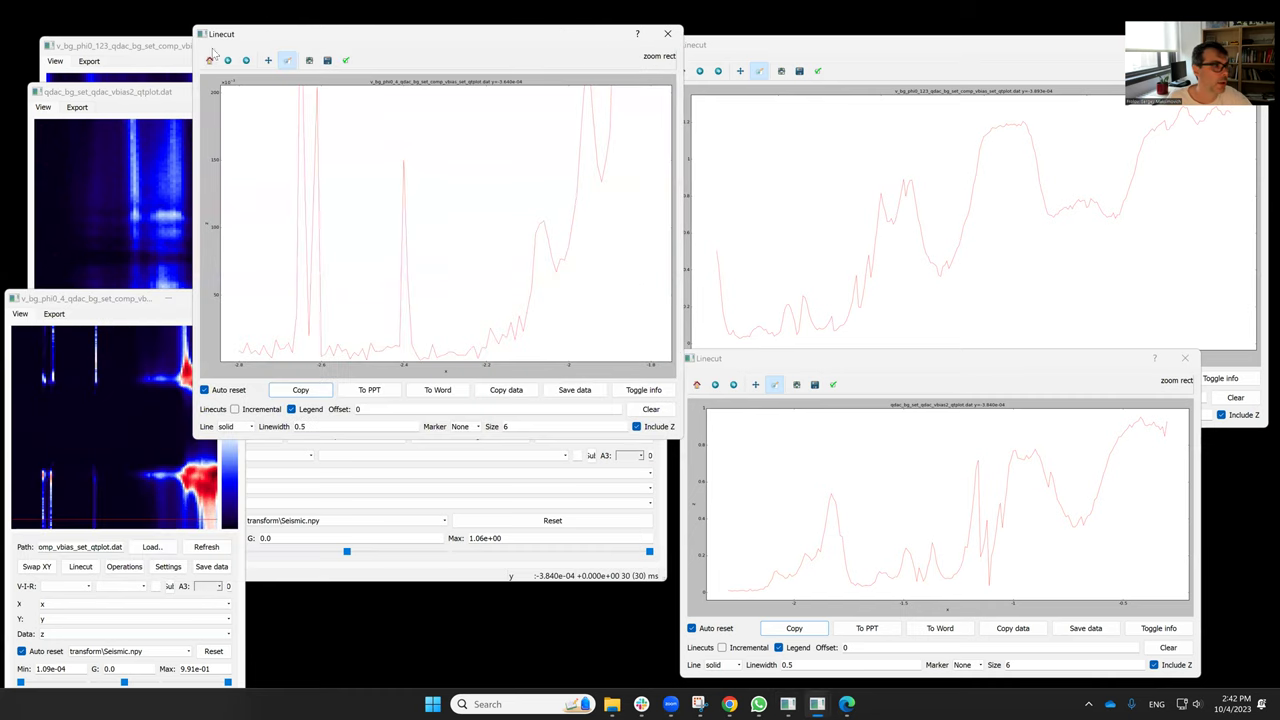
click(151, 46)
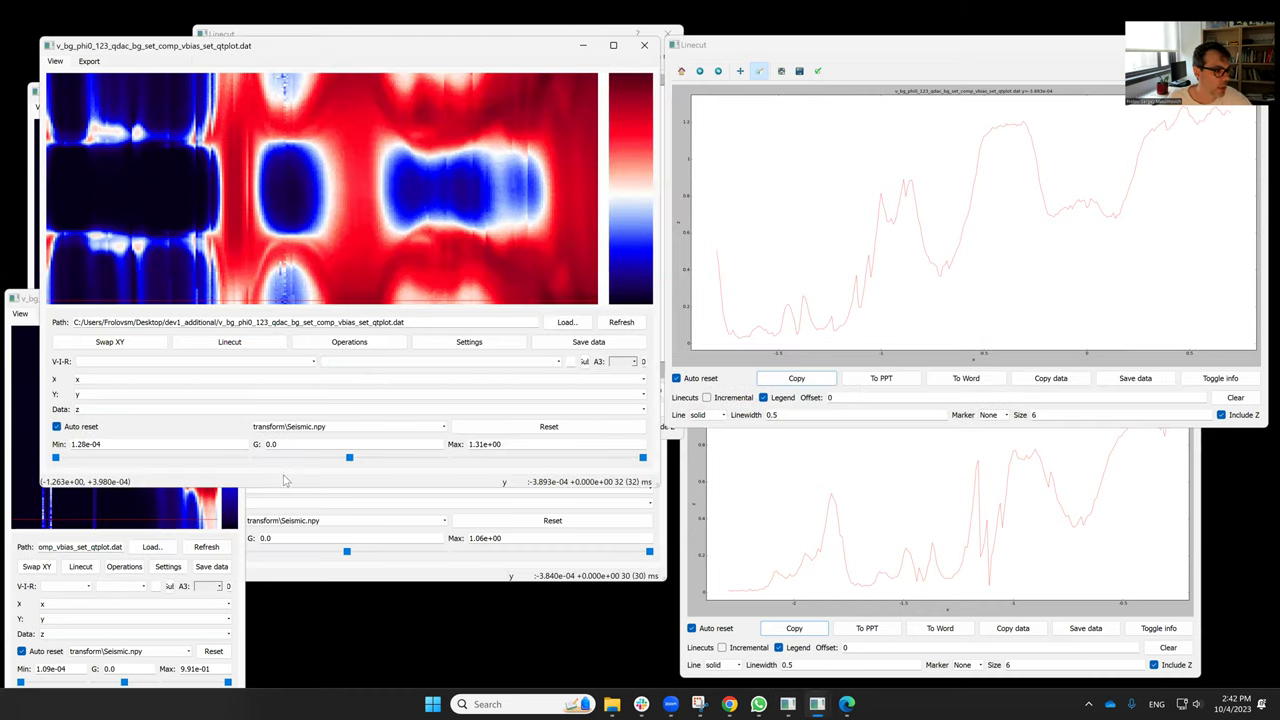
click(585, 47)
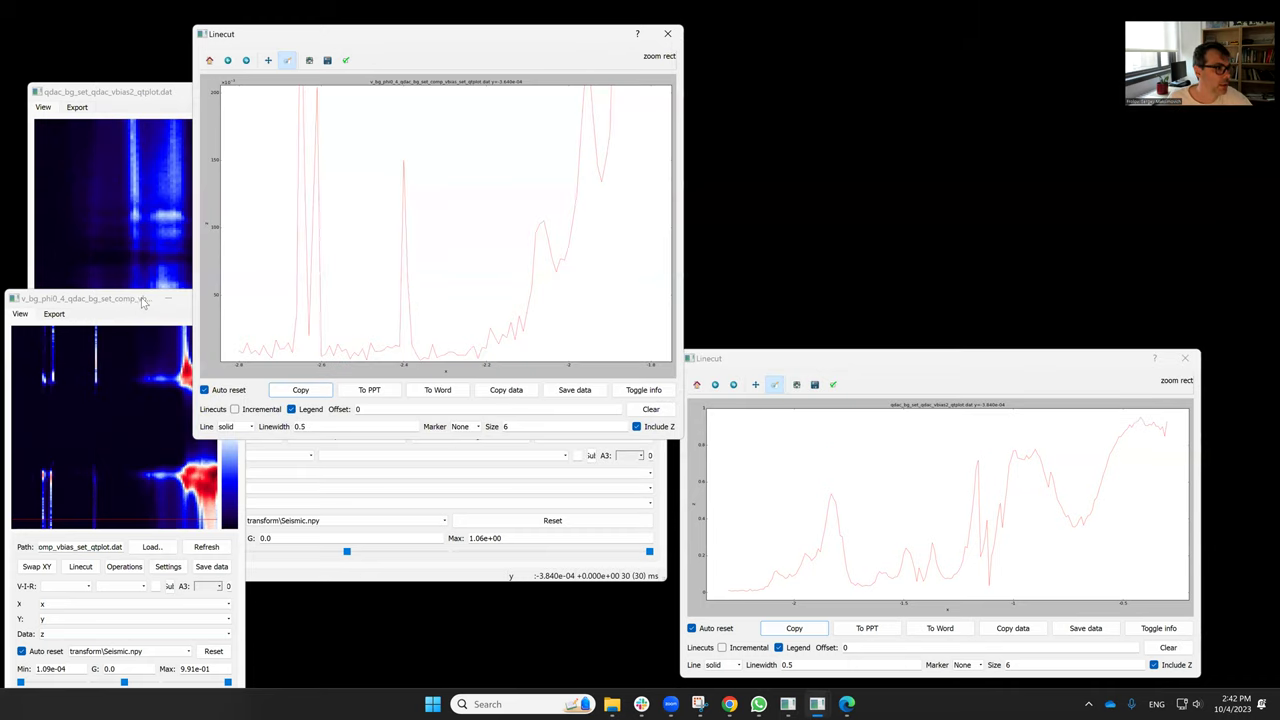
click(135, 302)
click(168, 299)
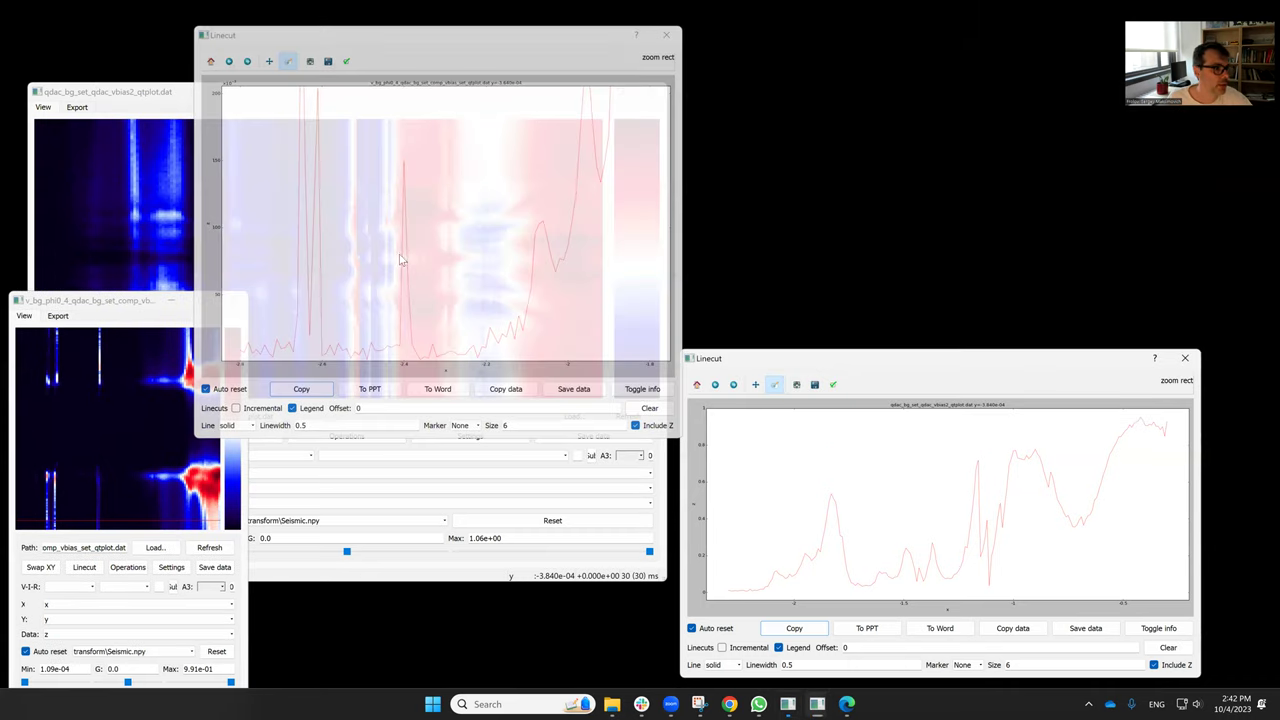
Move and enlarge the linecut window beside the map, then switch to a vertical cut near x = -1.4
drag(855, 352, 848, 101)
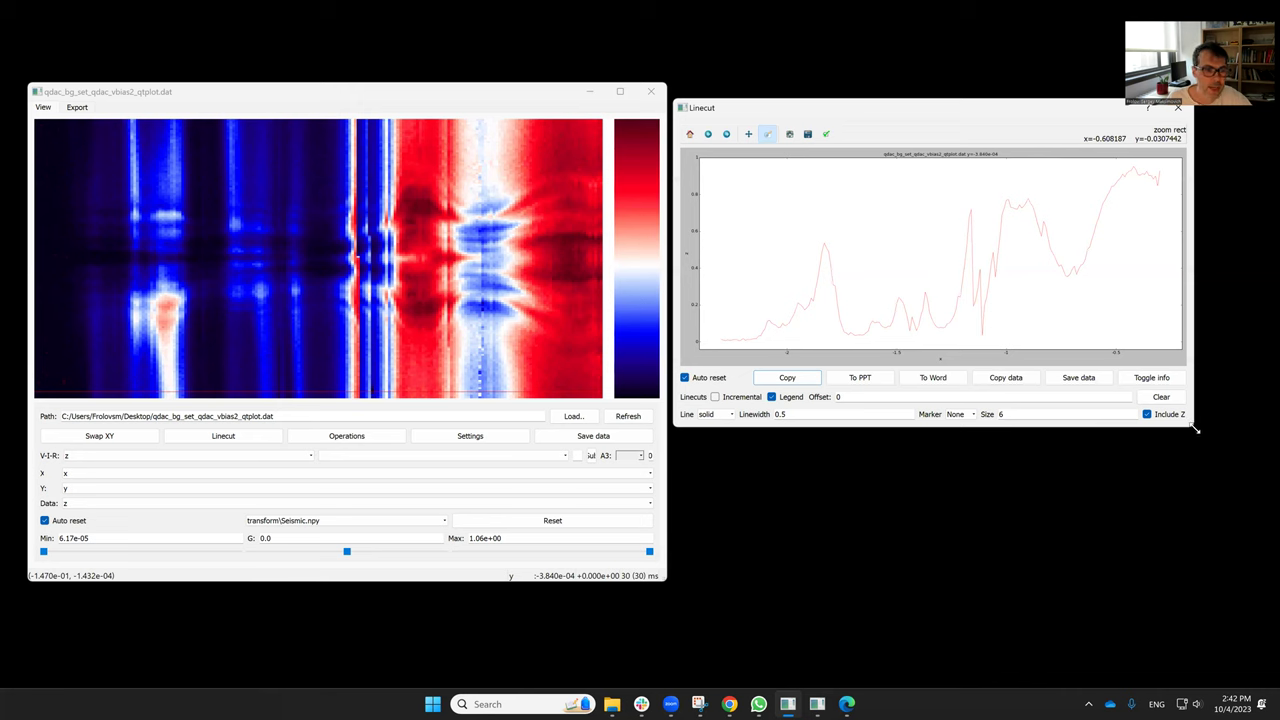
drag(1194, 428, 1165, 566)
right_click(273, 255)
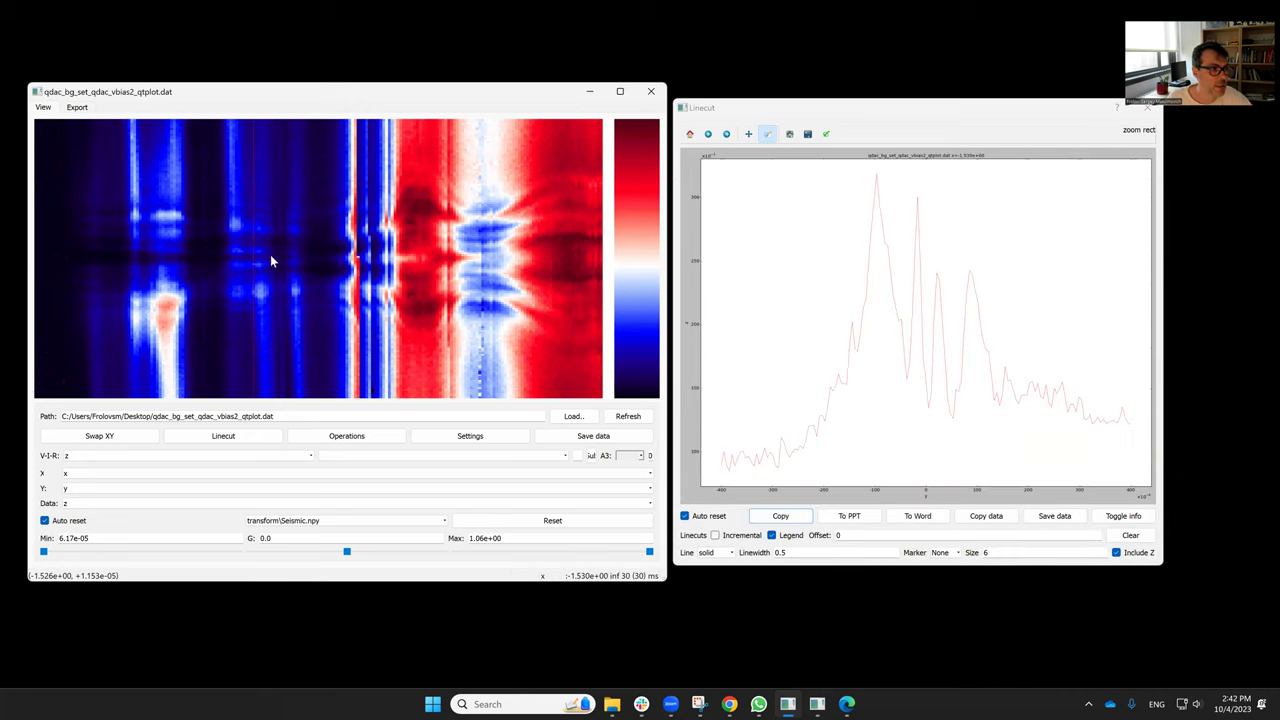
mouse_move(270, 256)
mouse_down()
mouse_move(300, 255)
mouse_move(243, 257)
mouse_move(383, 258)
mouse_up()
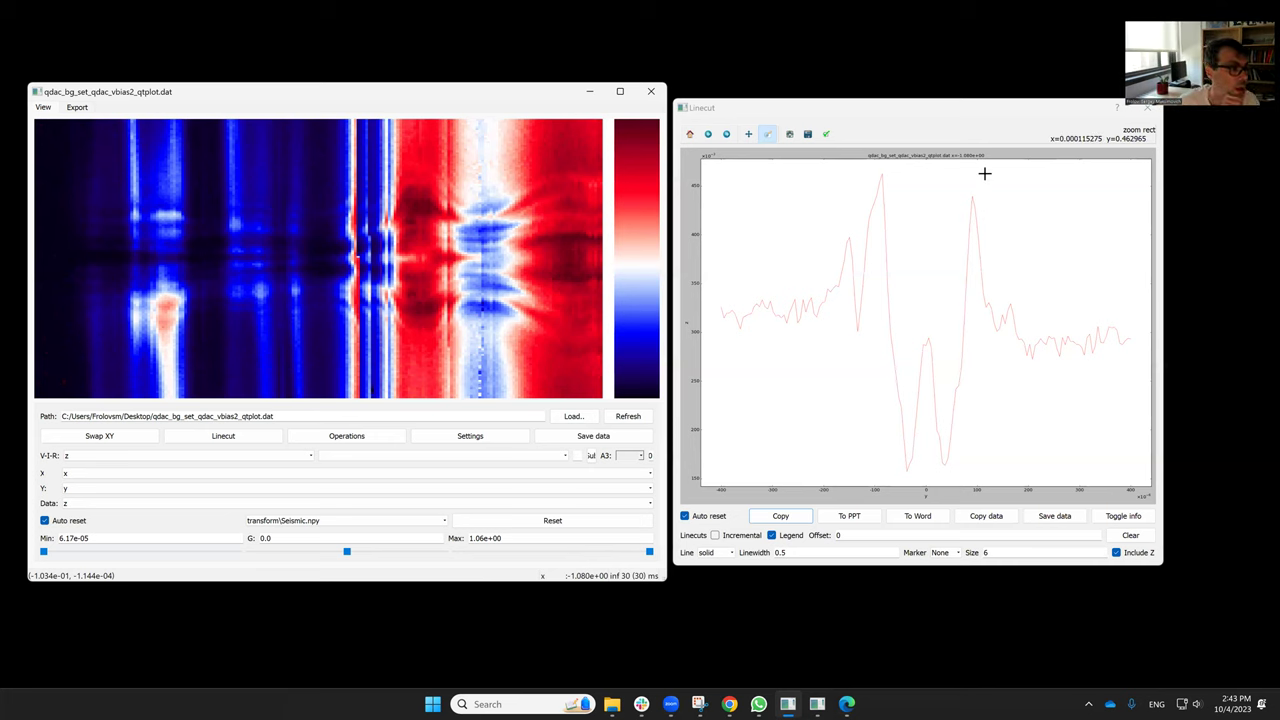
Sweep the vertical cut between x ≈ -1.38 and -0.85, finishing around x = -1.07
drag(368, 254, 294, 271)
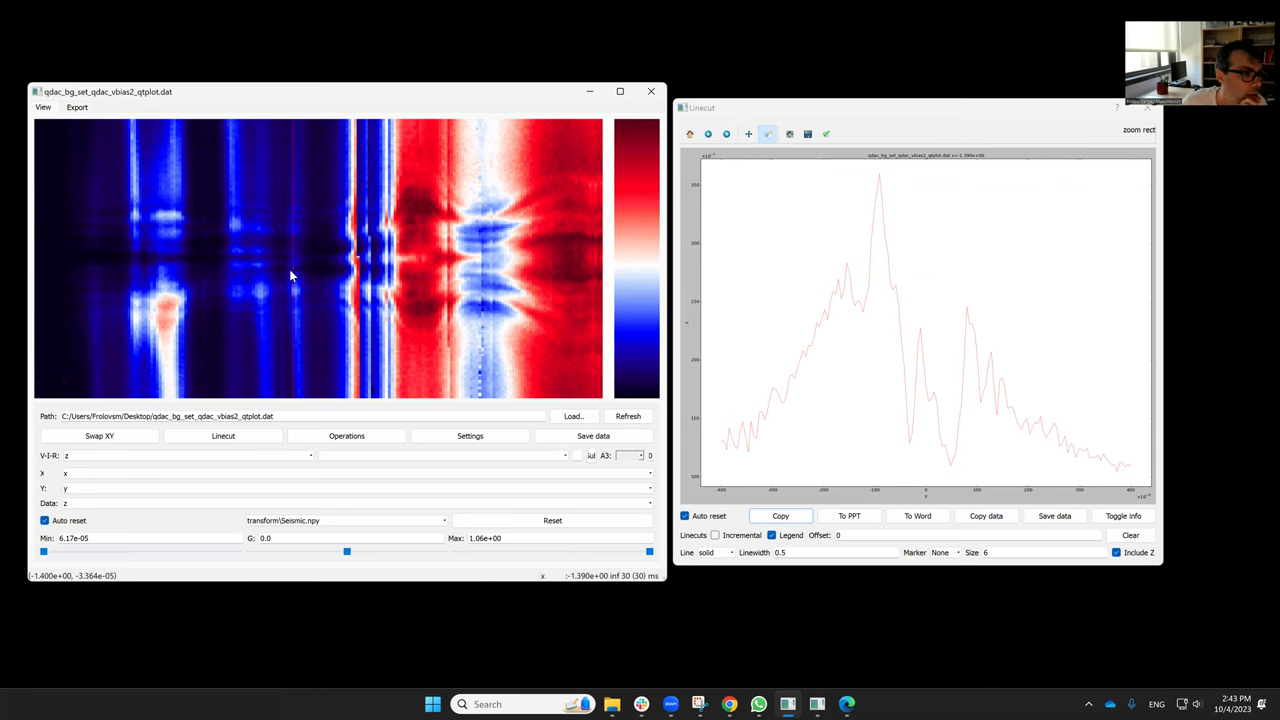
drag(289, 269, 304, 272)
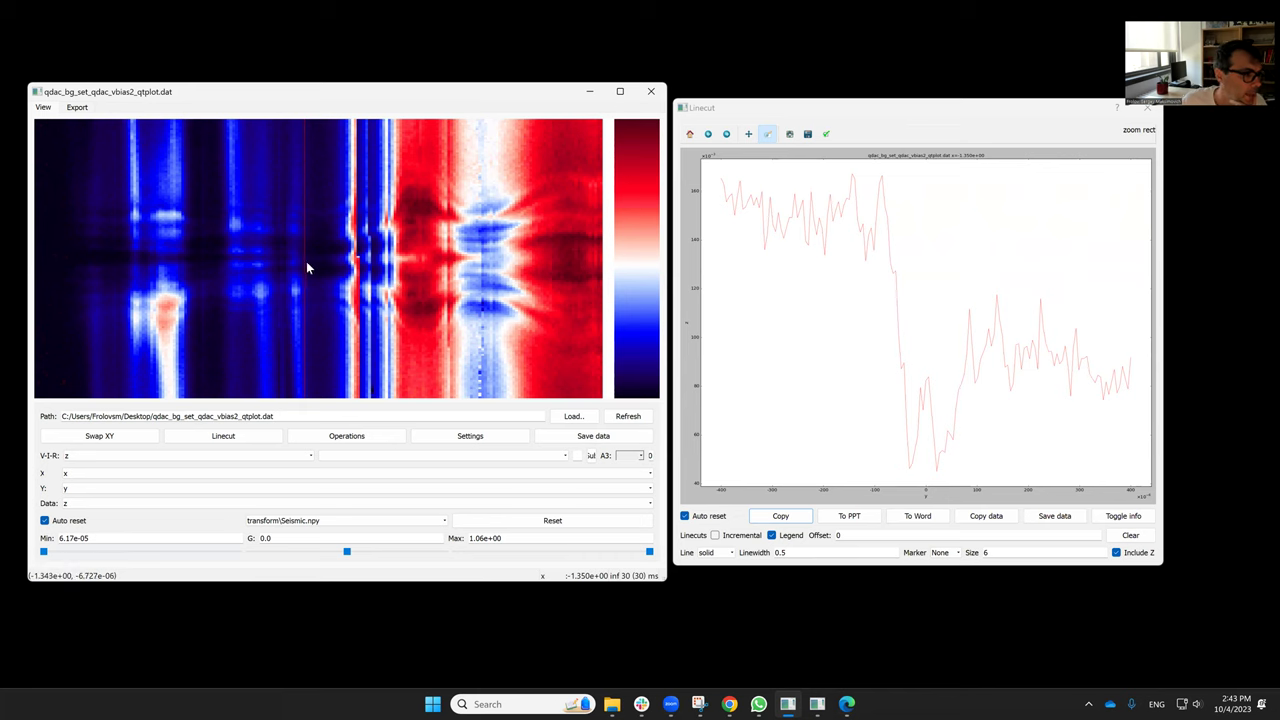
drag(307, 268, 358, 265)
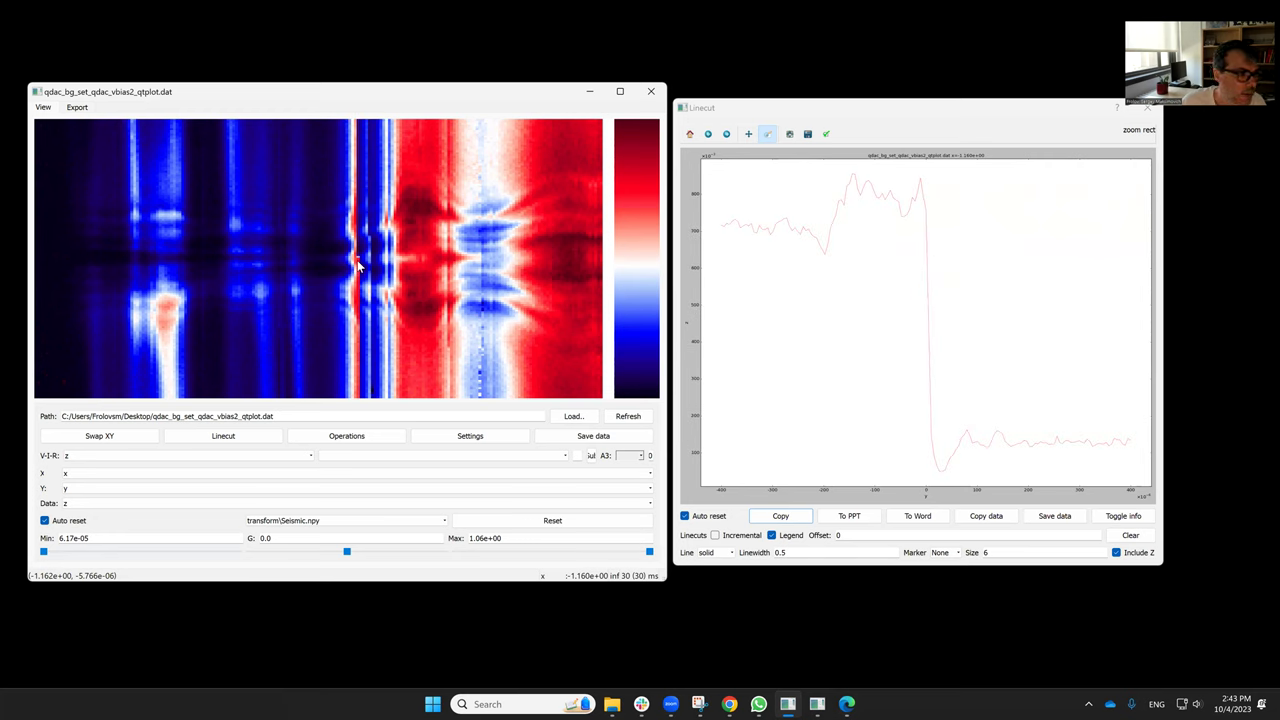
drag(362, 265, 396, 268)
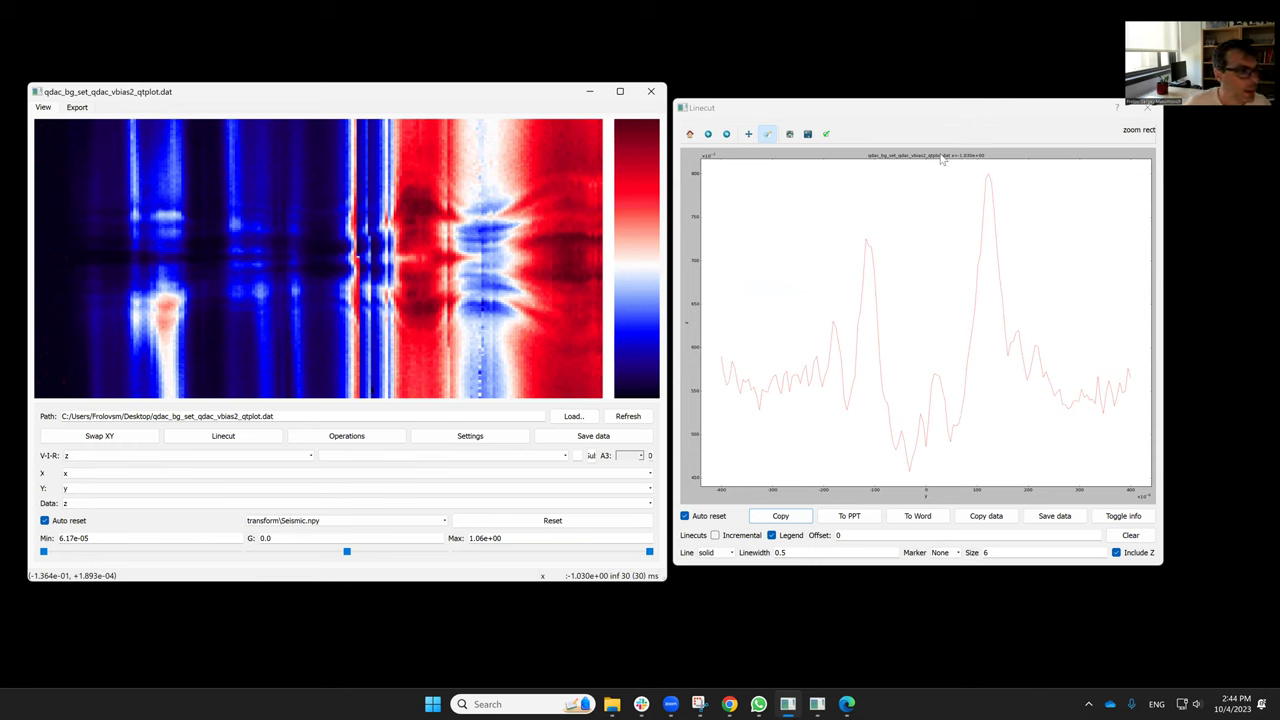
click(396, 262)
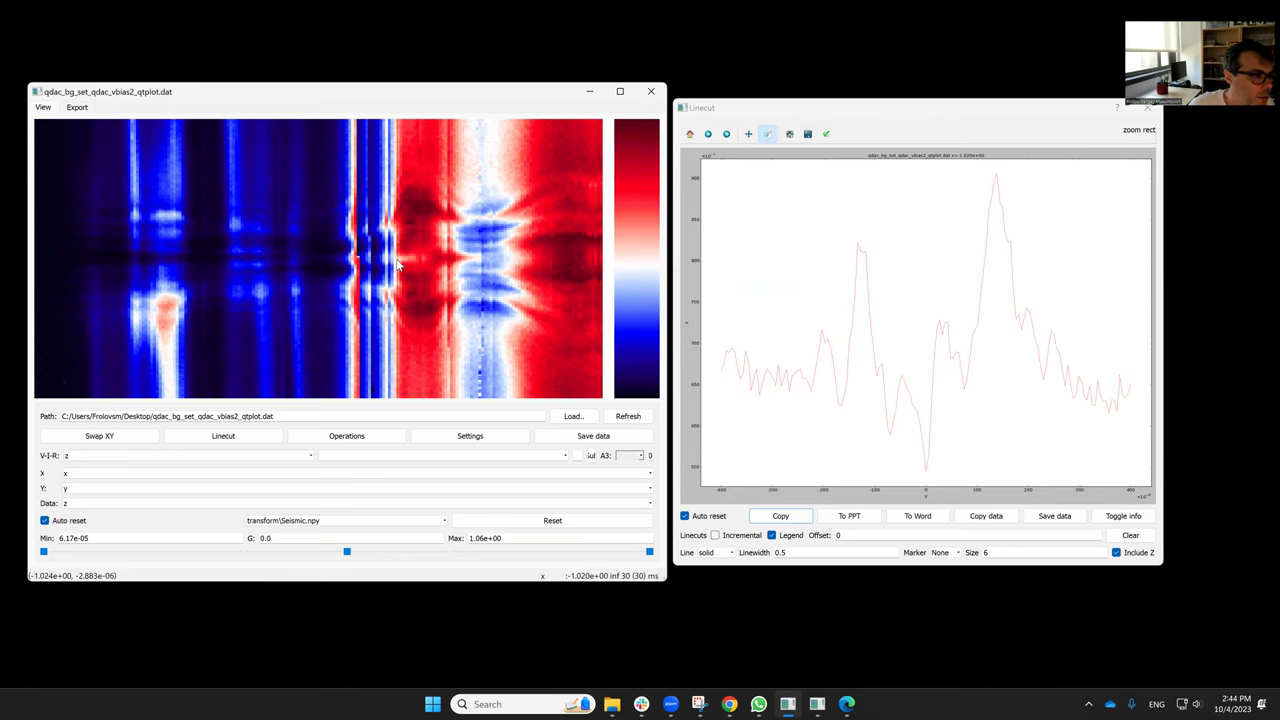
click(419, 264)
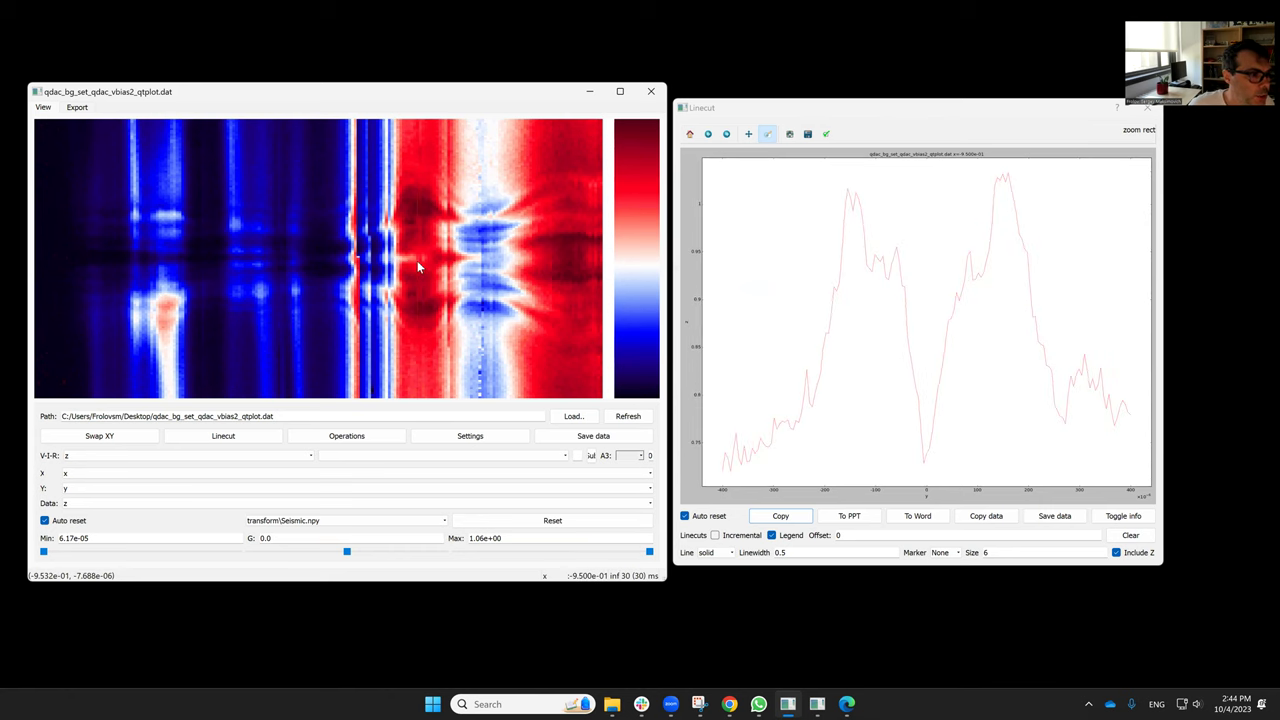
click(425, 259)
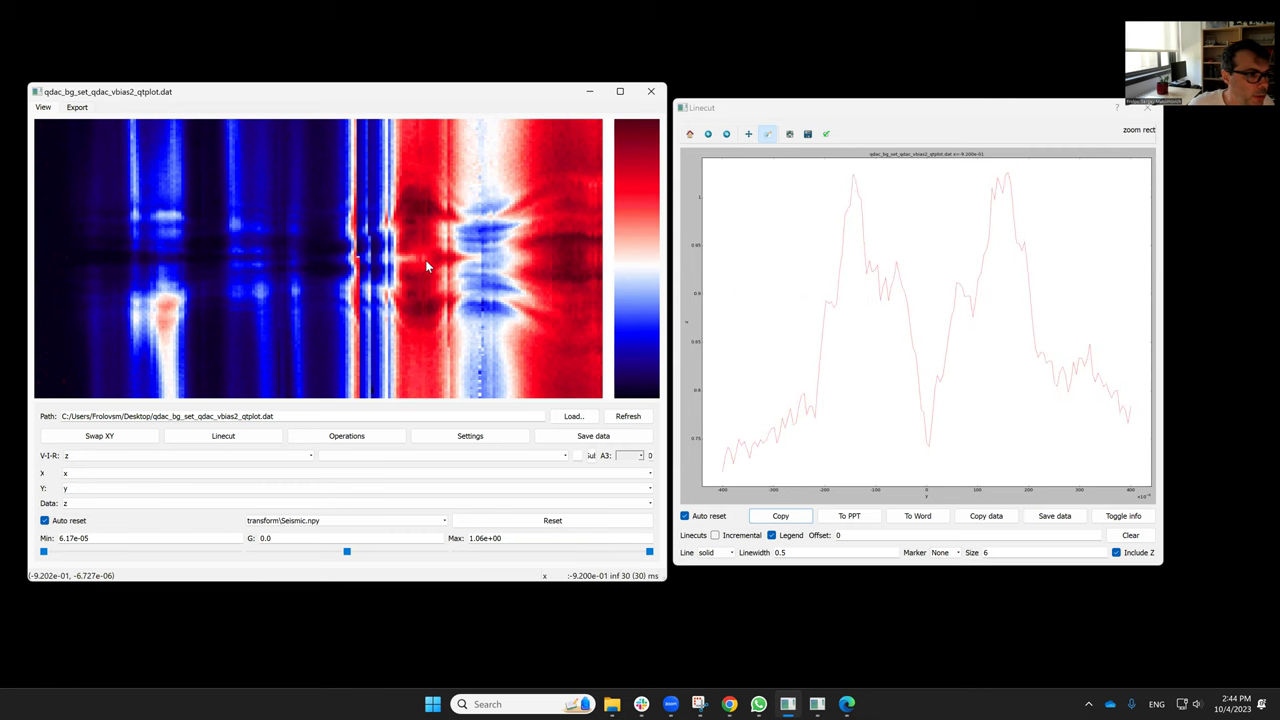
drag(425, 259, 434, 259)
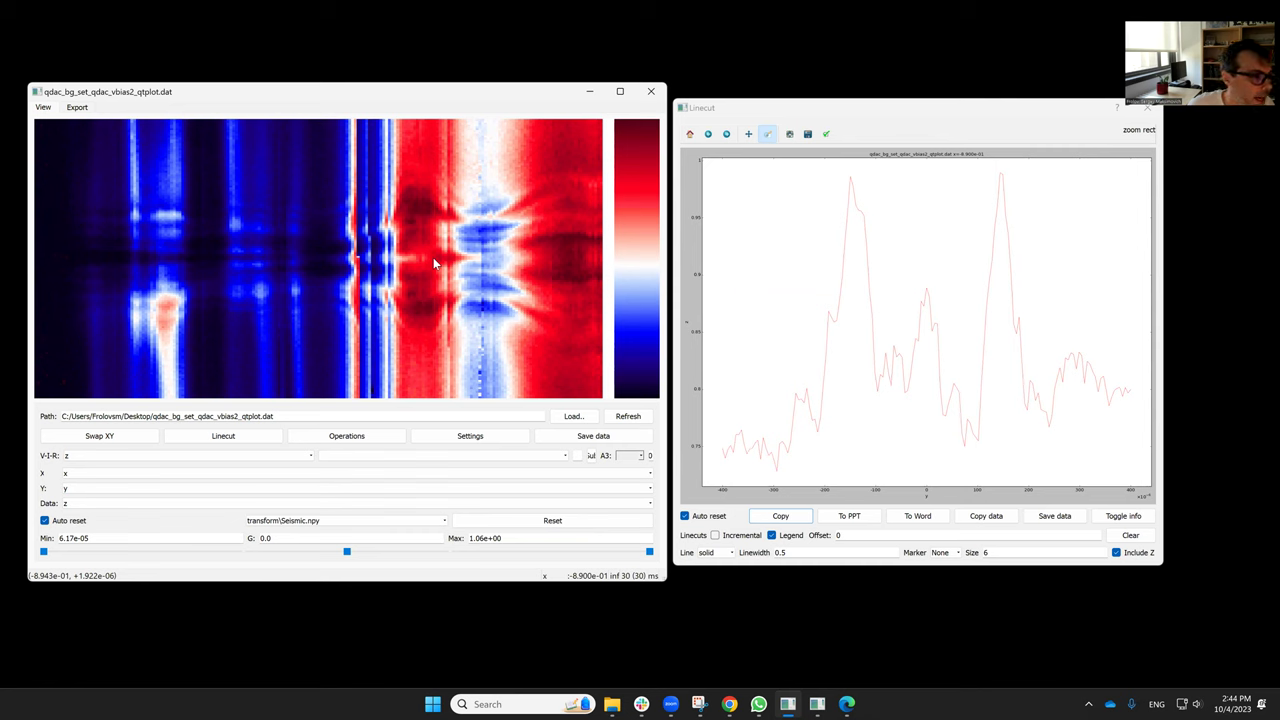
drag(435, 263, 481, 266)
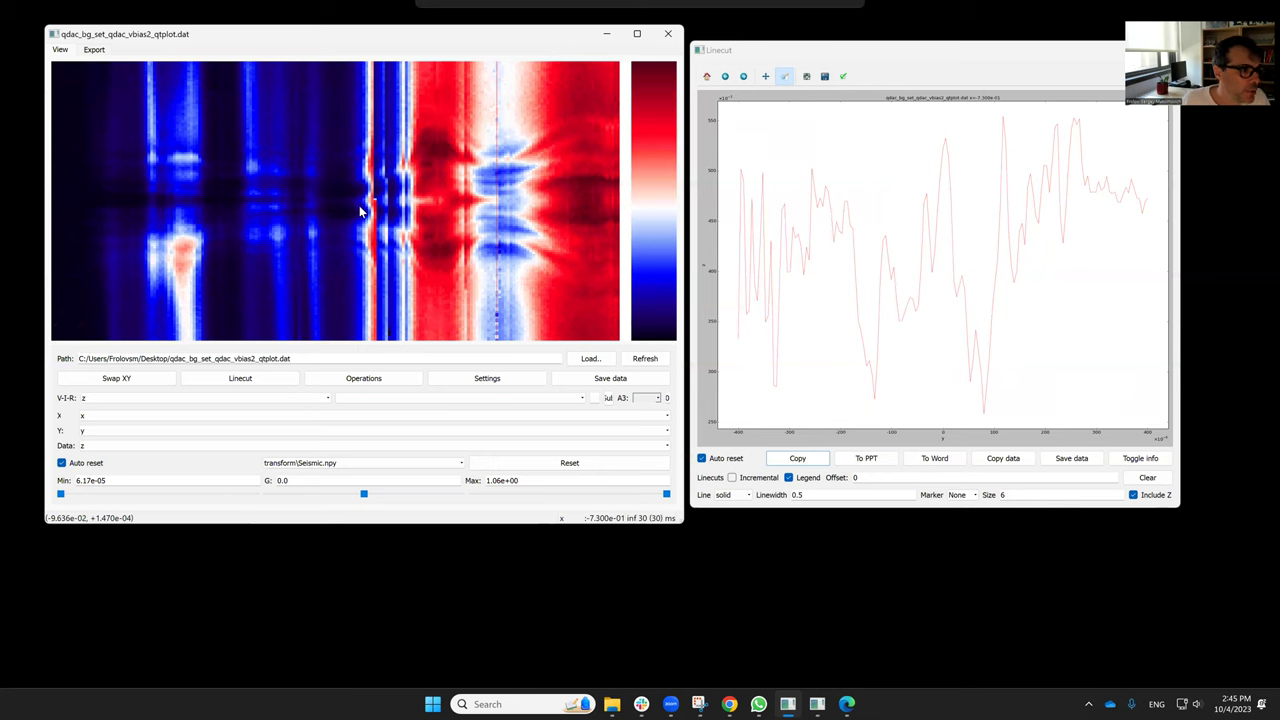
click(367, 209)
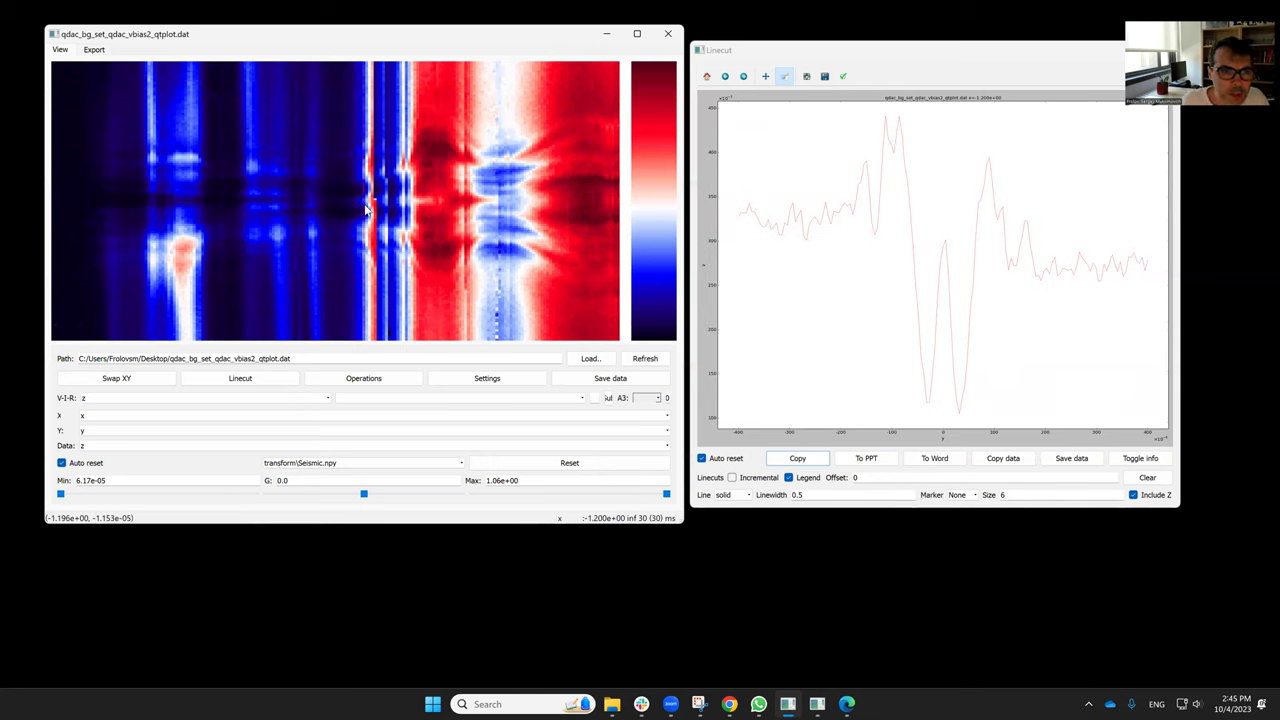
mouse_move(365, 210)
mouse_down()
mouse_move(329, 206)
mouse_move(401, 205)
mouse_up()
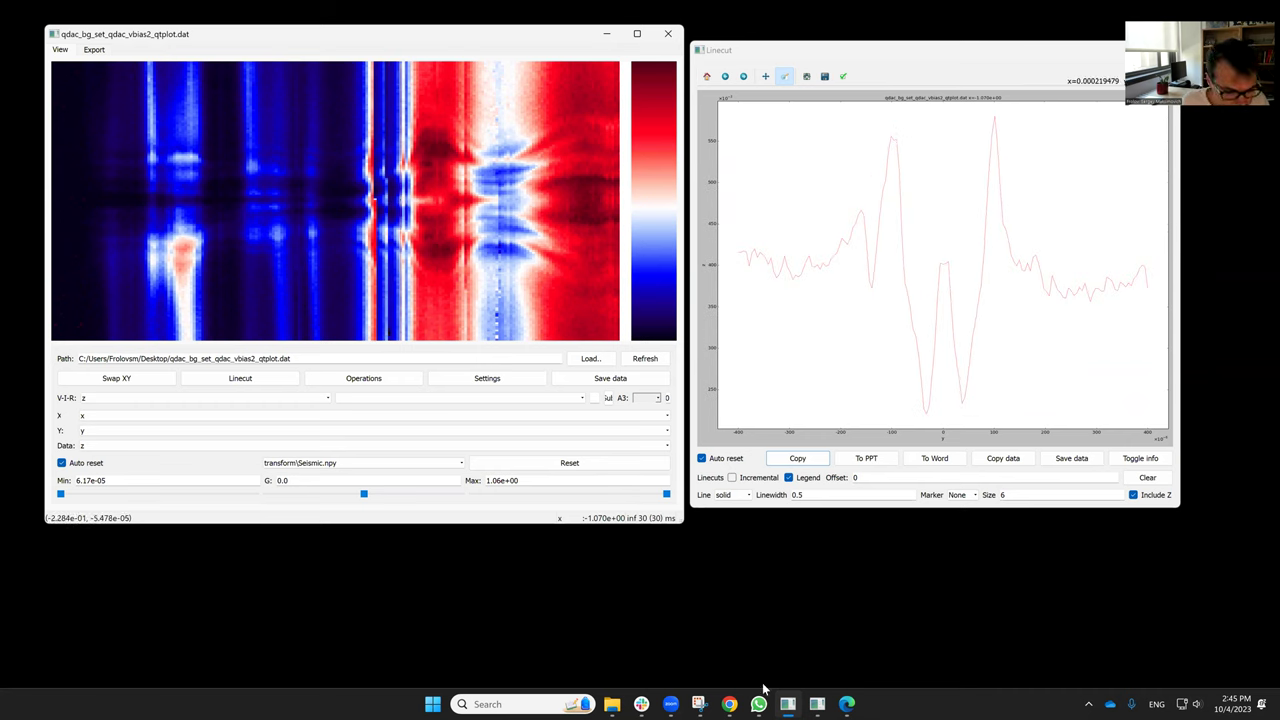
Restore the v_bg_phi0_123 map, take a horizontal cut and zoom into its low-signal left part
mouse_move(787, 704)
click(831, 627)
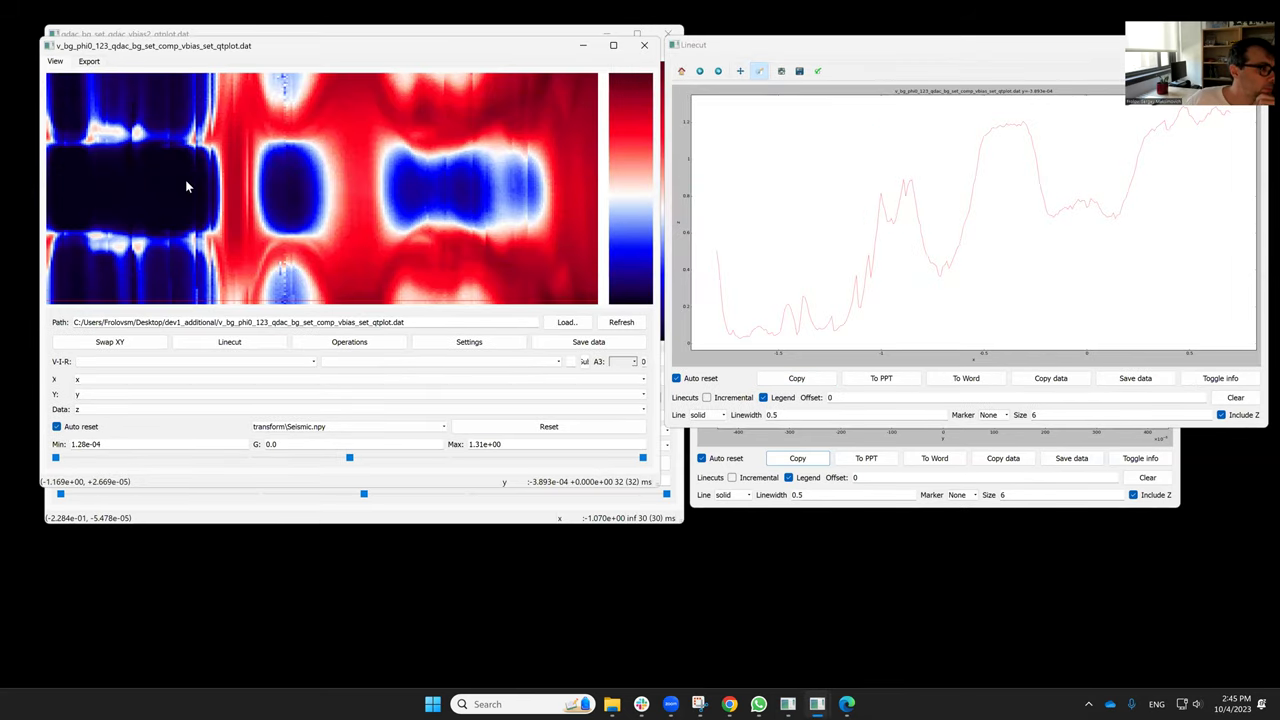
right_click(168, 186)
click(168, 186)
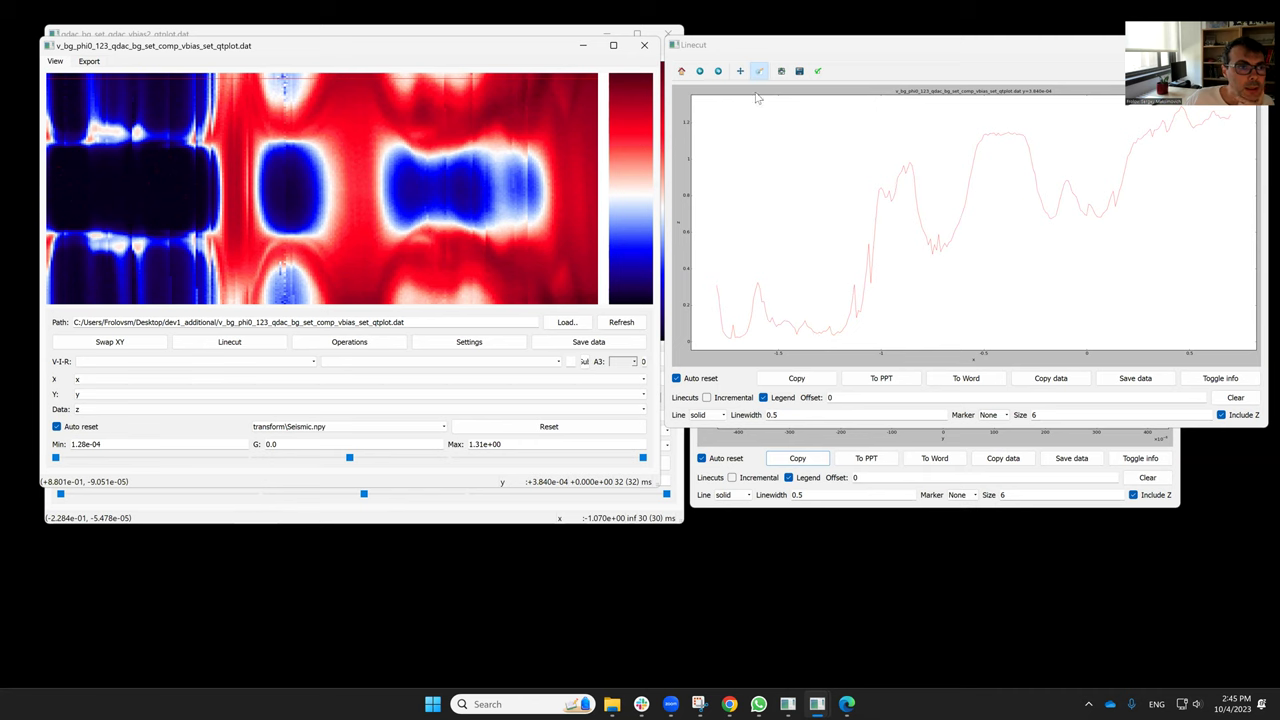
mouse_move(776, 347)
mouse_down()
mouse_move(891, 291)
mouse_move(906, 167)
mouse_up()
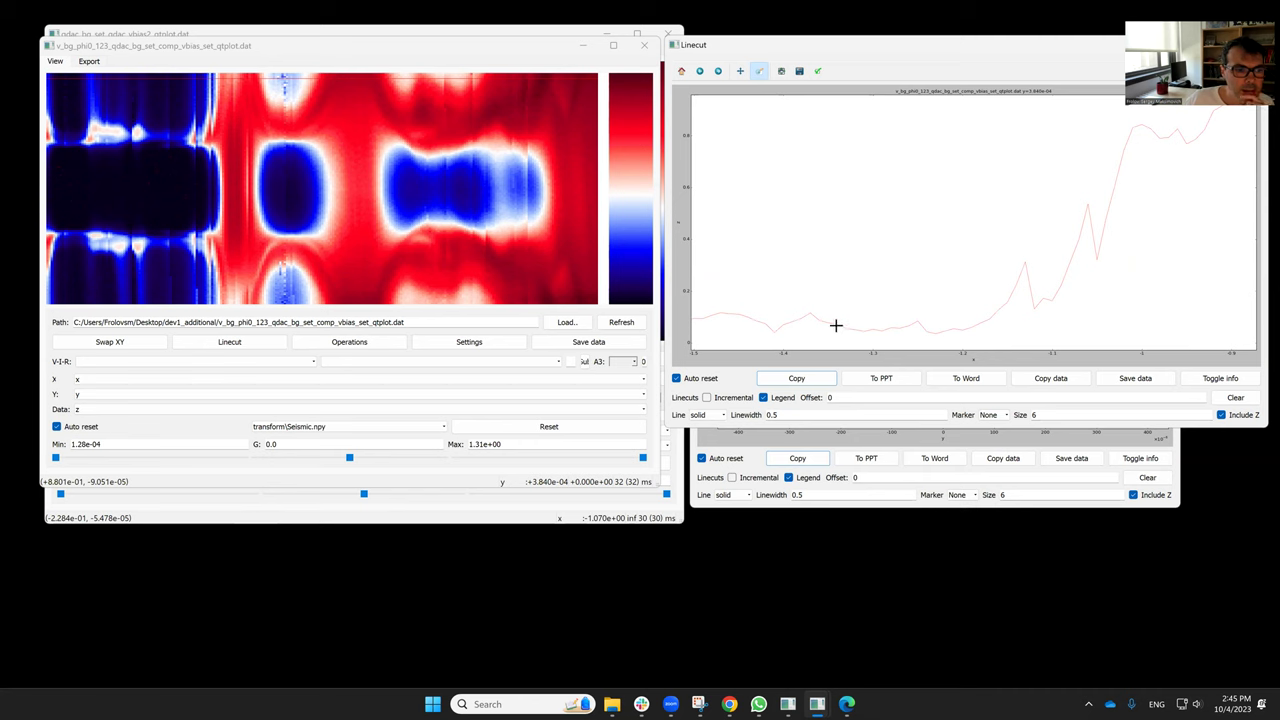
Retake the horizontal cut at y = -3.893e-04 and zoom into its low-conductance left region
click(460, 222)
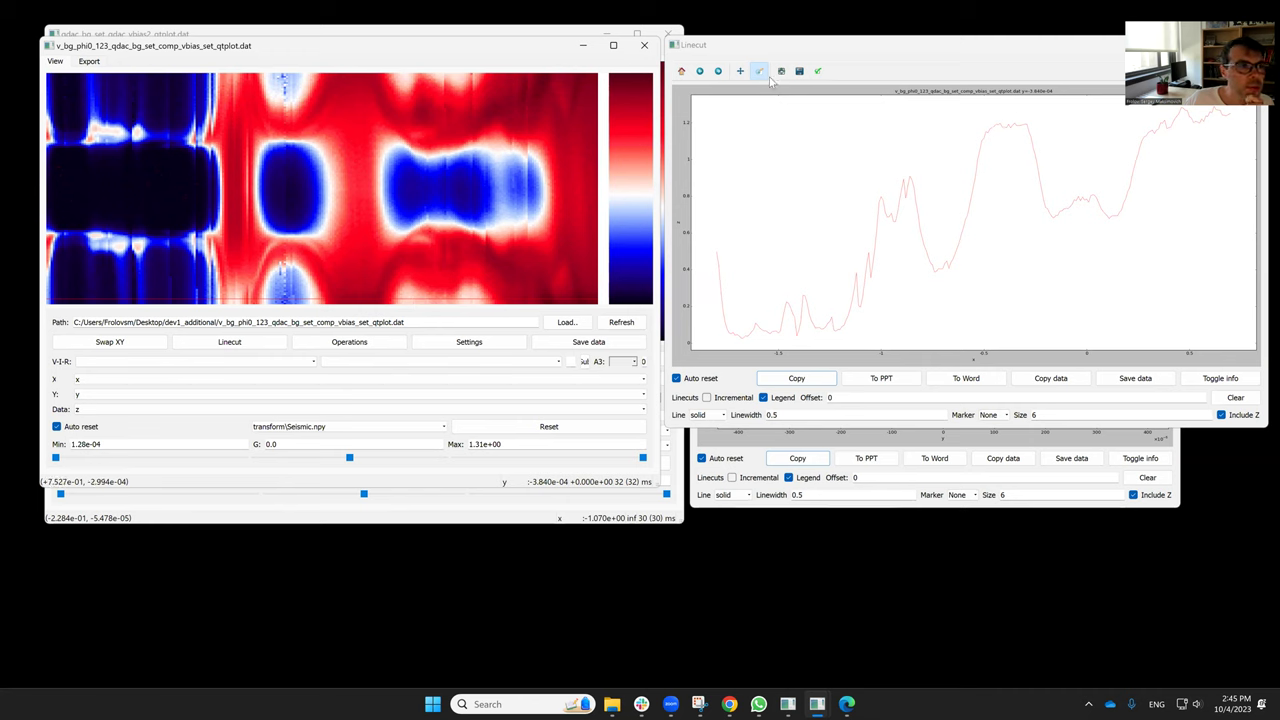
mouse_move(700, 340)
mouse_down()
mouse_move(1007, 270)
mouse_move(1023, 191)
mouse_move(995, 190)
mouse_up()
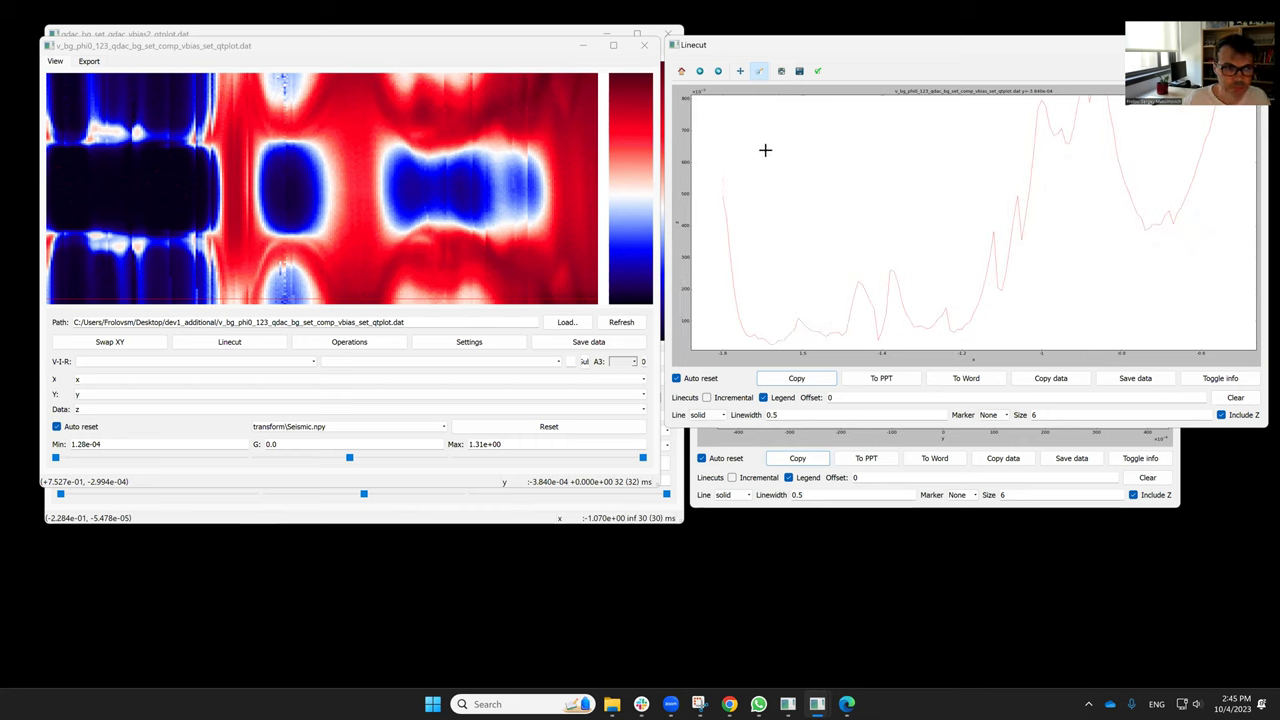
click(425, 296)
click(425, 302)
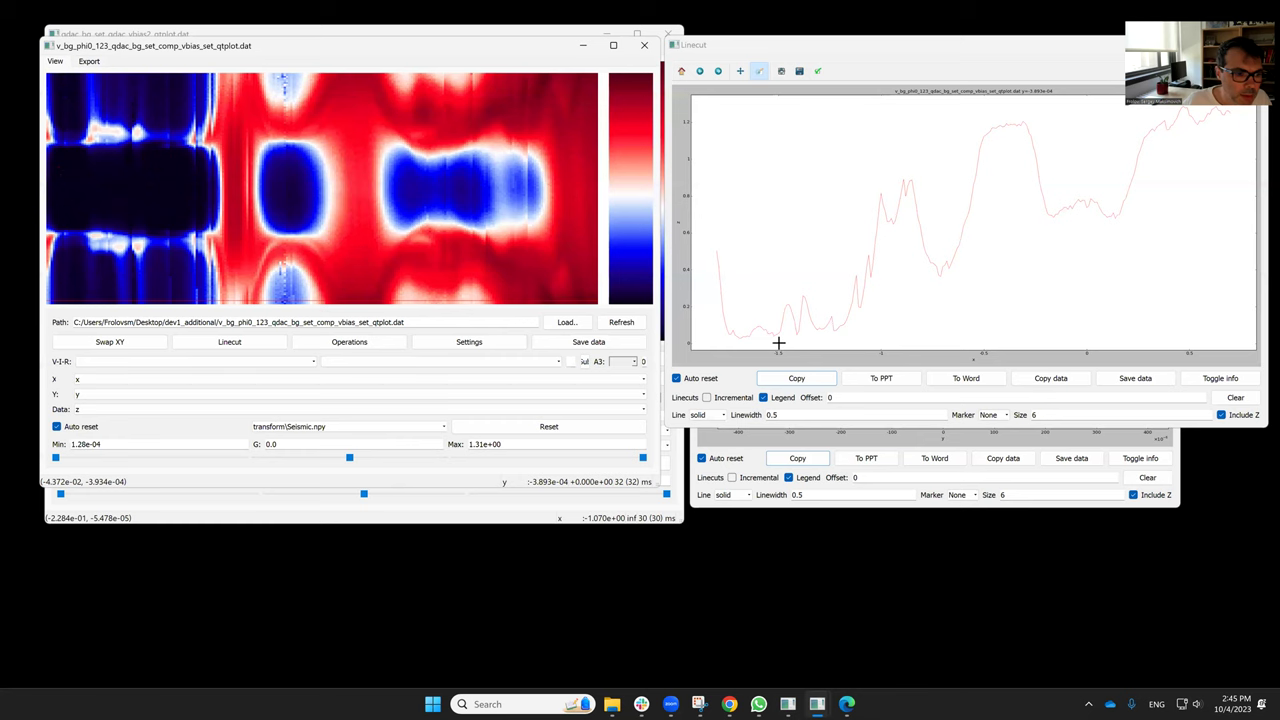
drag(778, 343, 918, 175)
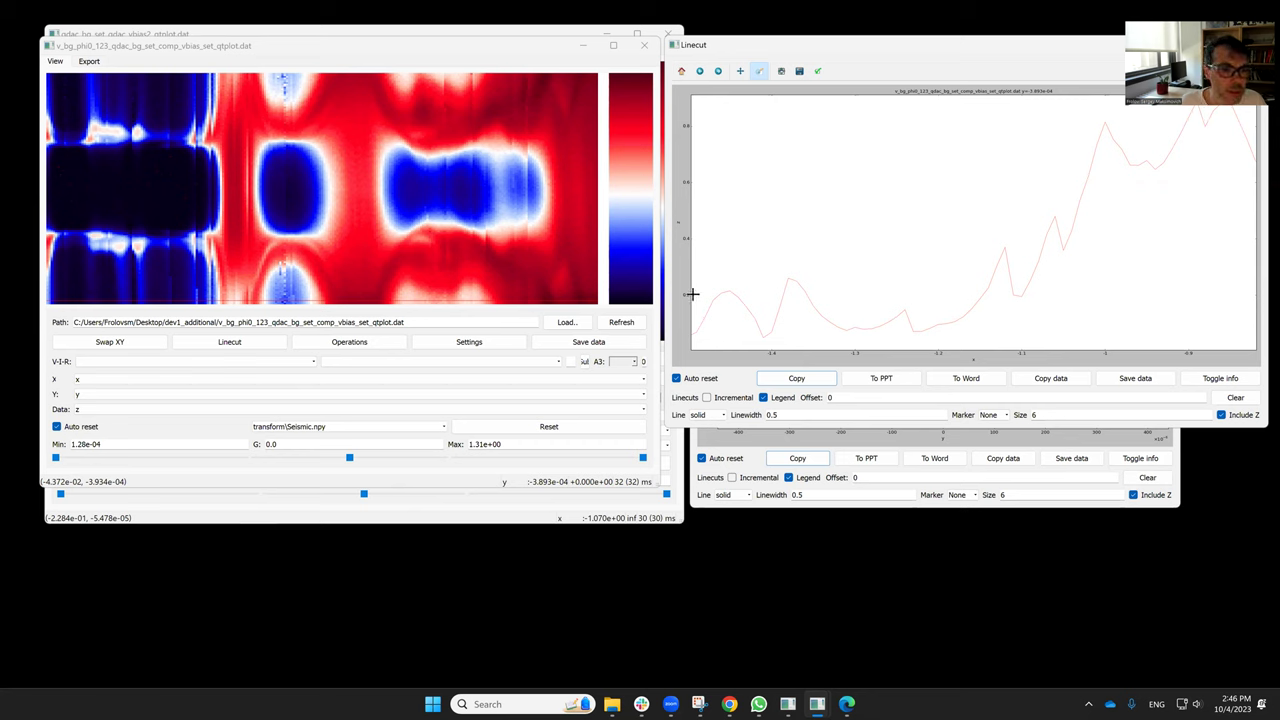
Zoom the v_bg_phi0_123 linecut into its low floor (about -1.45 to -1.1) and nudge its window
mouse_move(692, 294)
mouse_down()
mouse_move(834, 297)
mouse_move(1021, 349)
mouse_up()
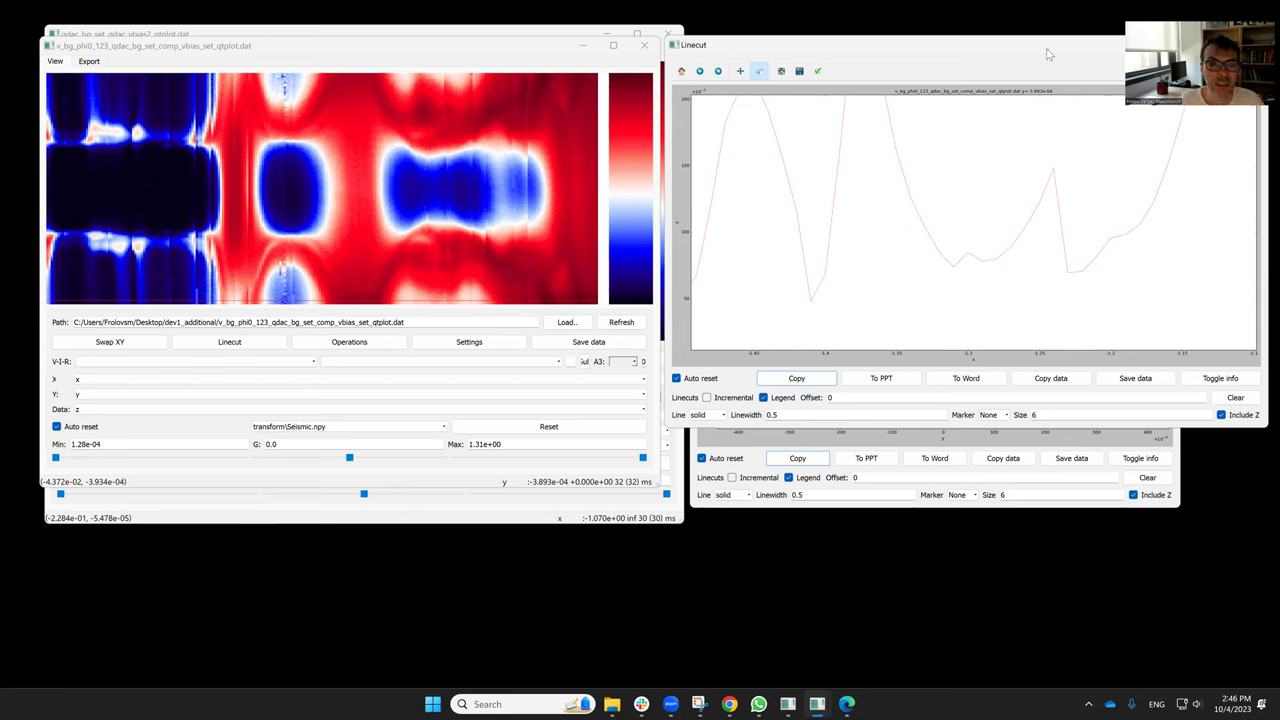
drag(1038, 57, 1018, 81)
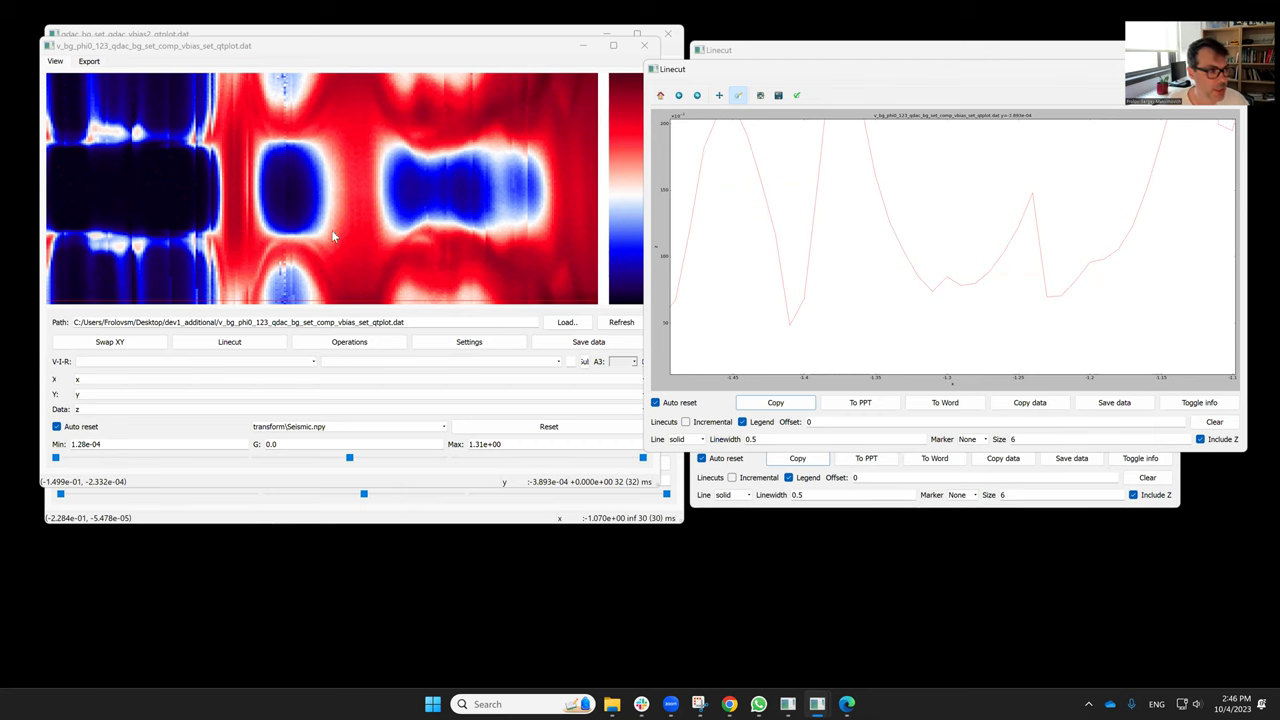
Take a new full-range horizontal linecut through the colormap at y = -3.840e-04
click(224, 189)
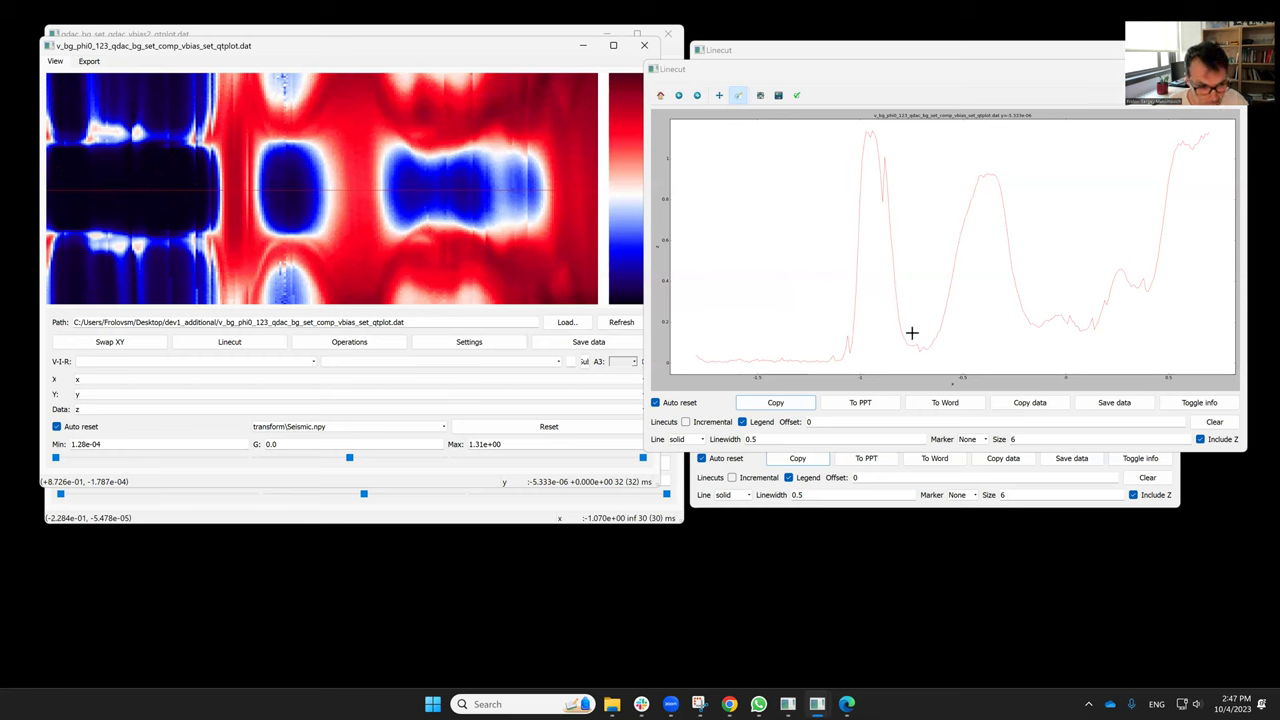
click(368, 287)
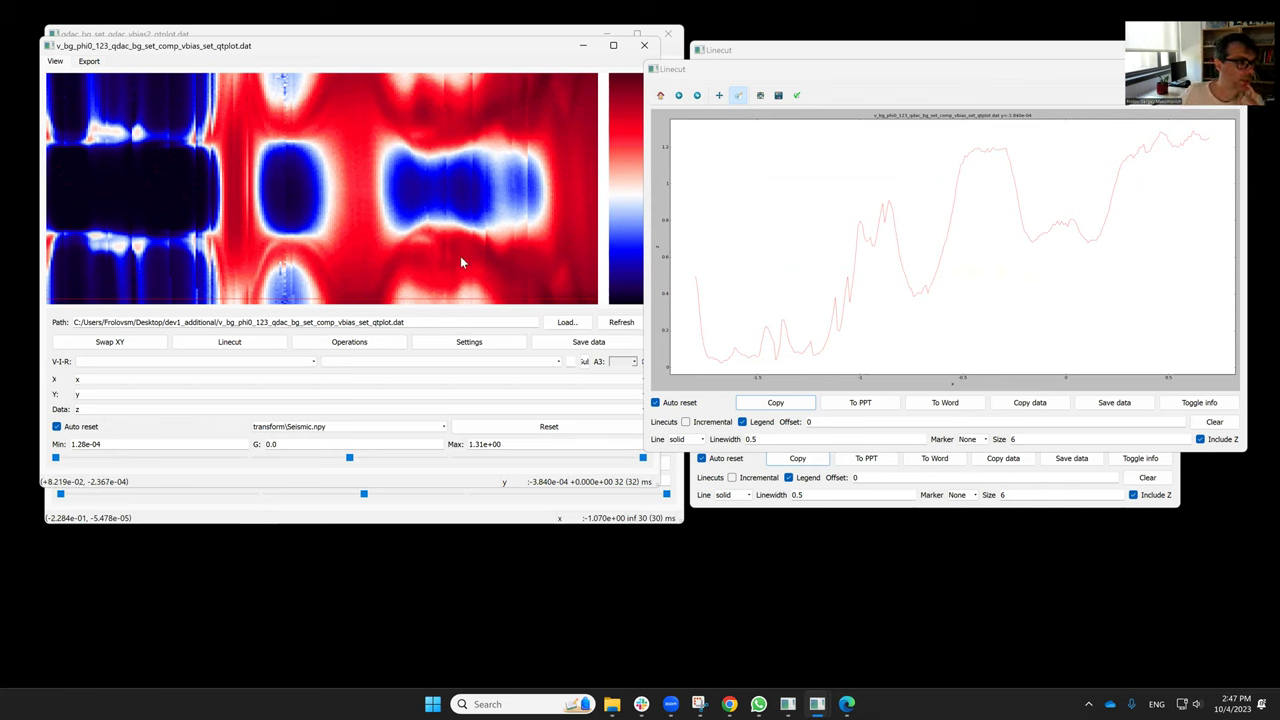
Bring the other qtplot windows forward and move the two Linecut windows apart
mouse_move(815, 705)
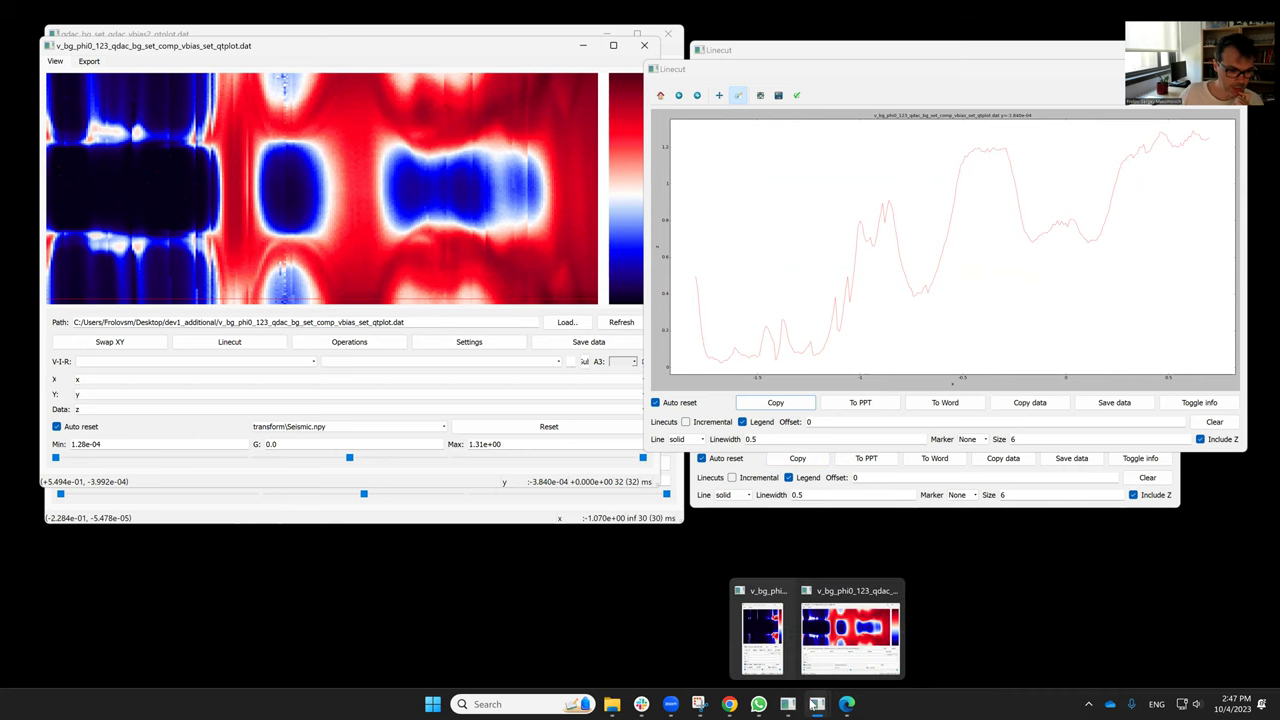
click(767, 627)
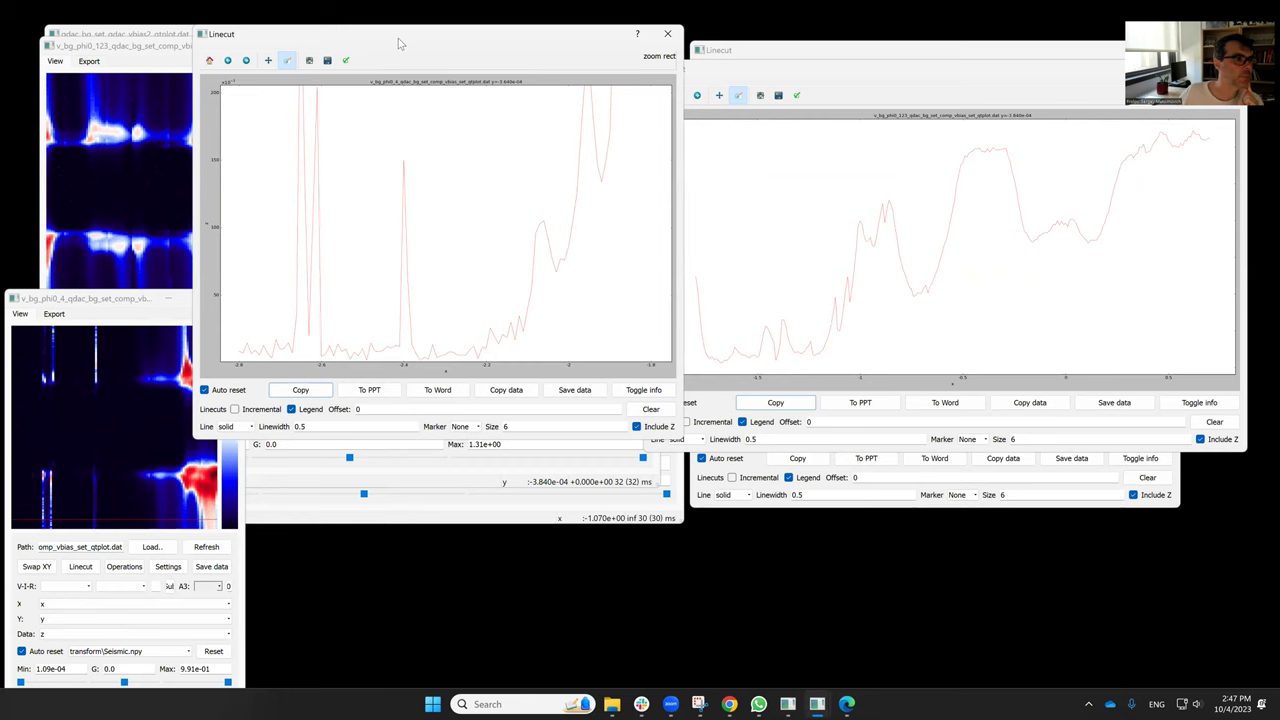
drag(396, 40, 726, 437)
drag(1050, 70, 1188, 220)
Arrange the phi0_123, phi0_4 and qdac colormaps around the linecuts for side-by-side comparison
click(433, 60)
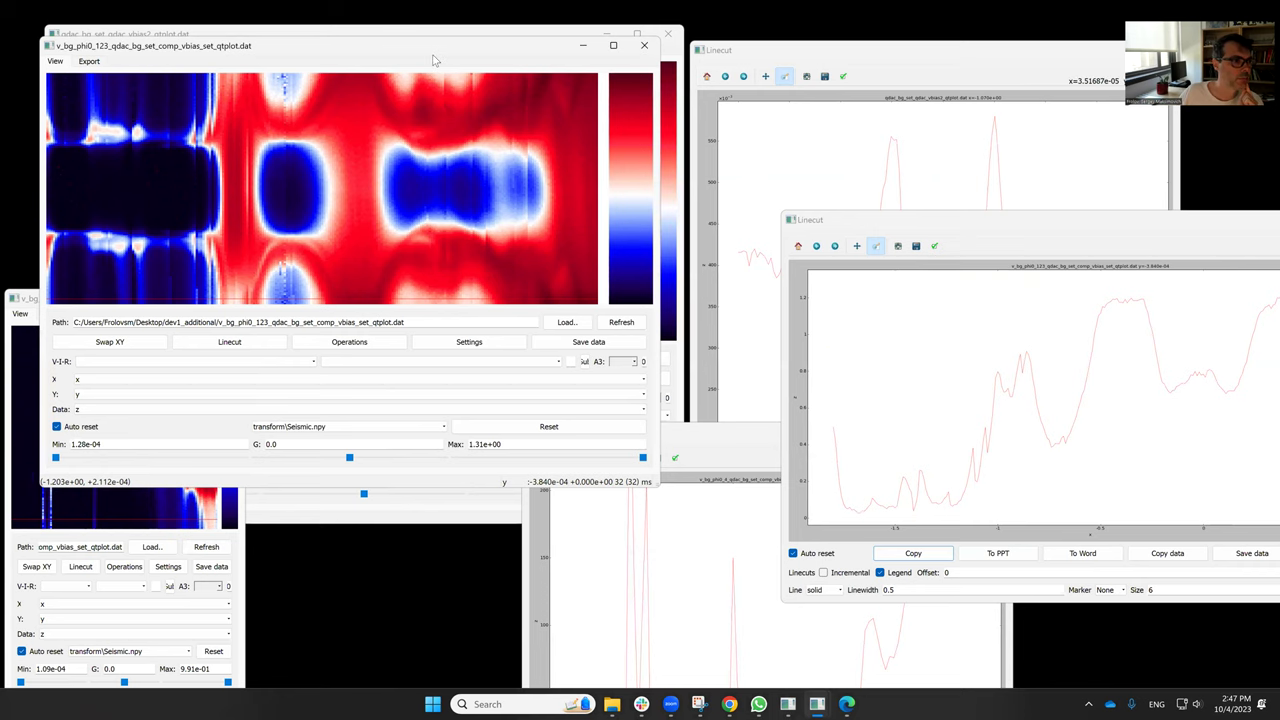
drag(433, 60, 1014, 161)
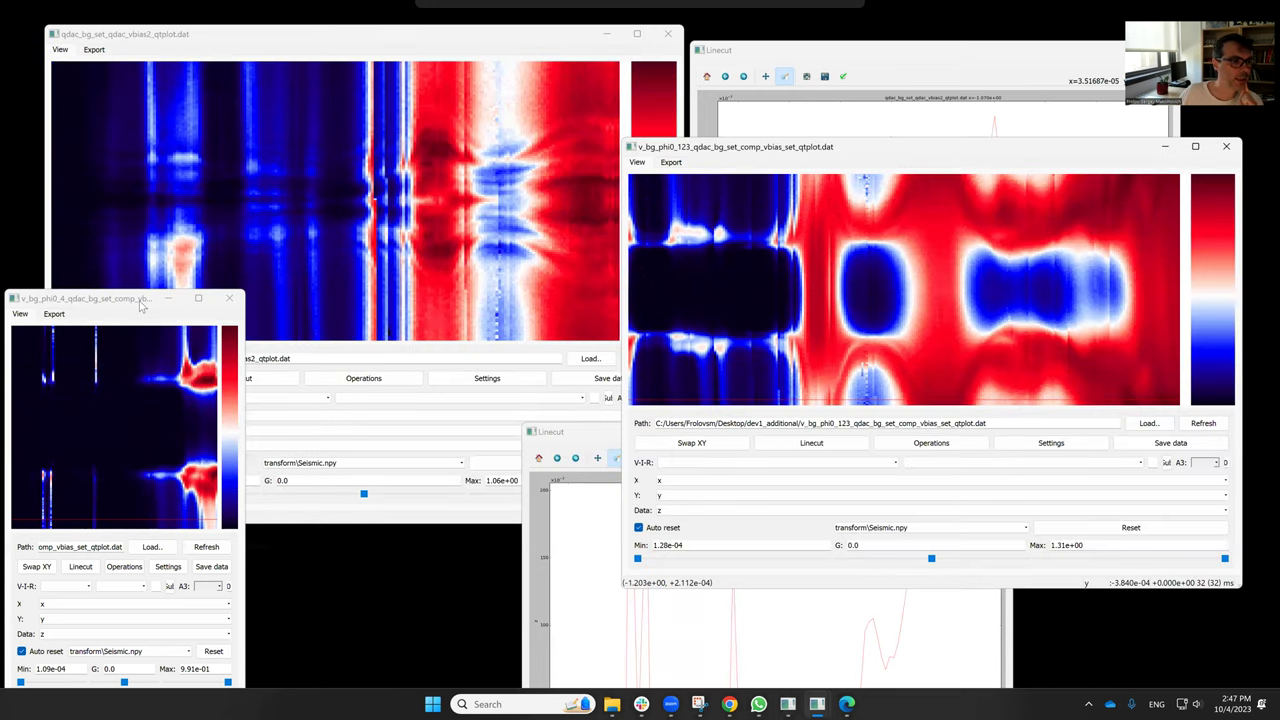
drag(141, 302, 516, 328)
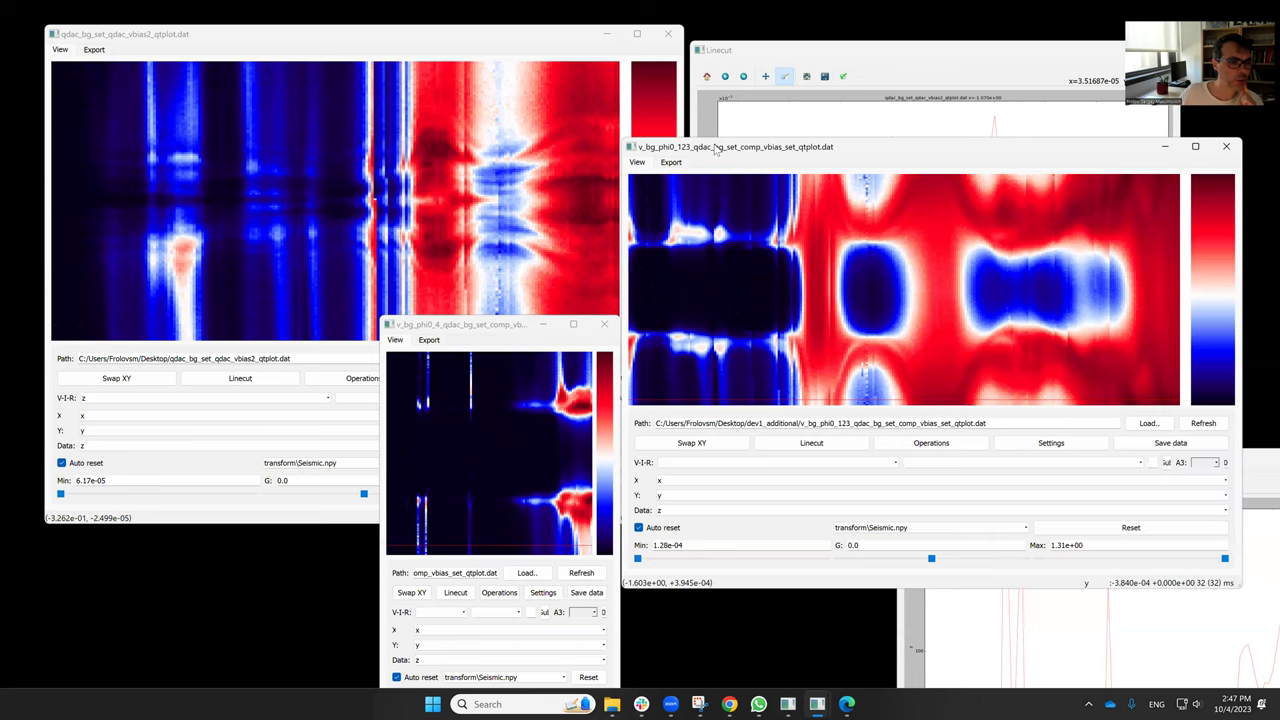
drag(716, 148, 714, 328)
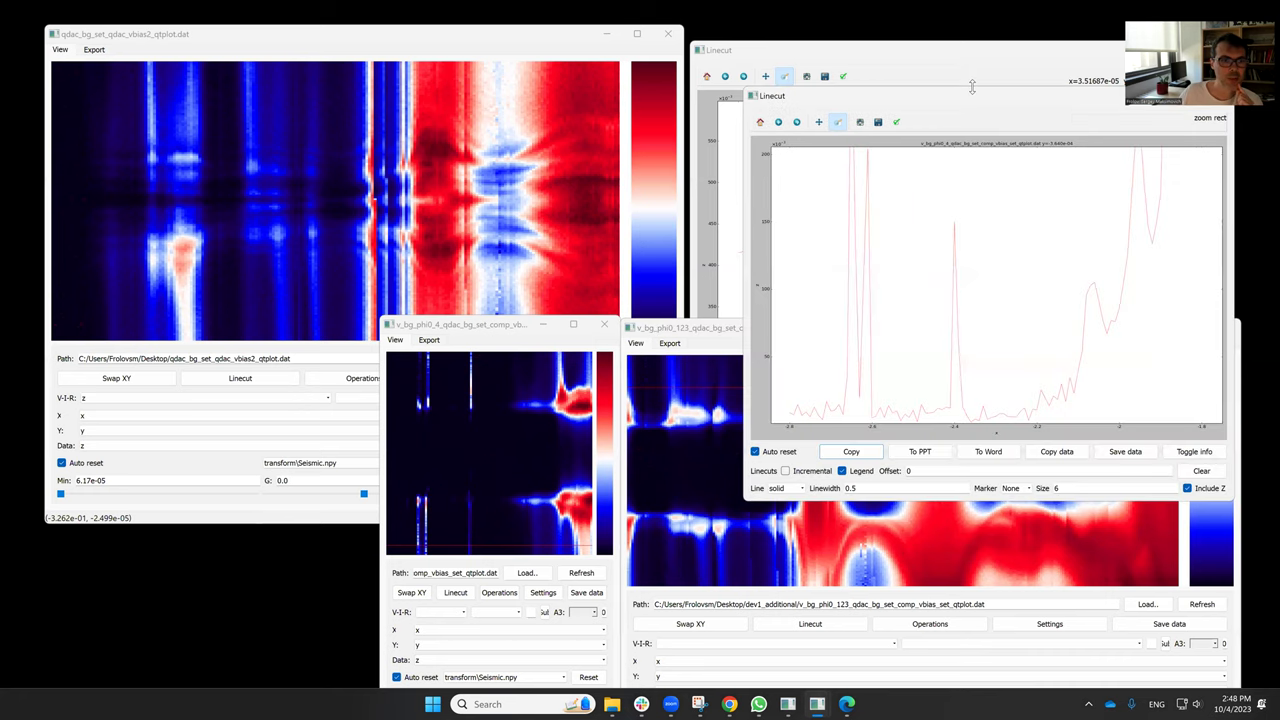
mouse_move(971, 87)
mouse_down()
mouse_move(990, 216)
mouse_move(950, 33)
mouse_up()
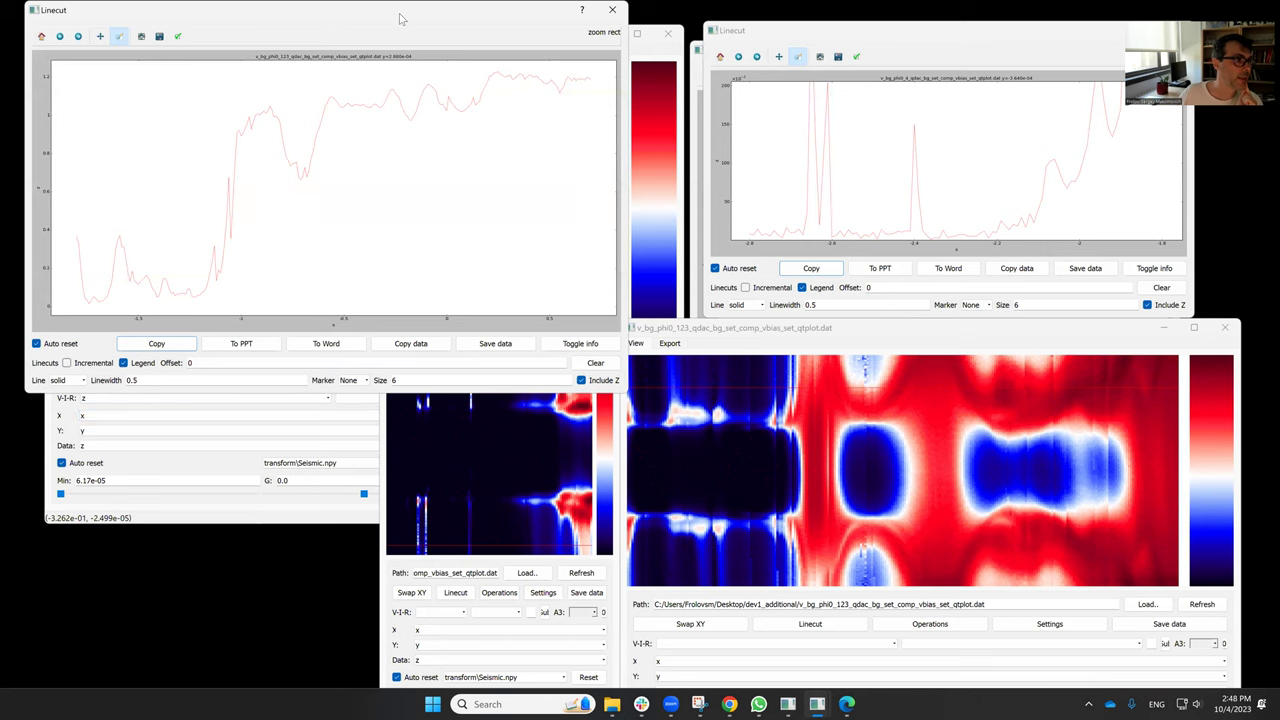
mouse_move(400, 18)
mouse_down()
mouse_move(398, 290)
mouse_move(443, 410)
mouse_move(434, 250)
mouse_up()
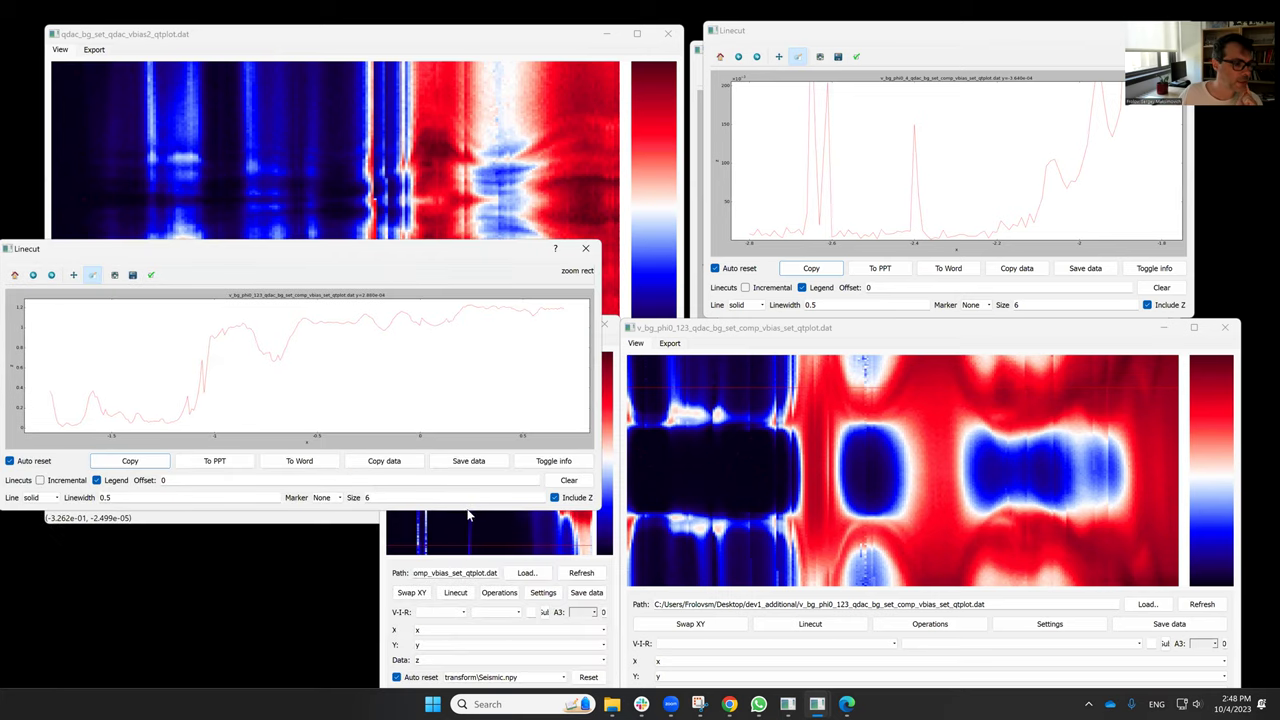
Enlarge the left Linecut window and shift the phi0_123 horizontal cut slightly higher
drag(467, 511, 467, 632)
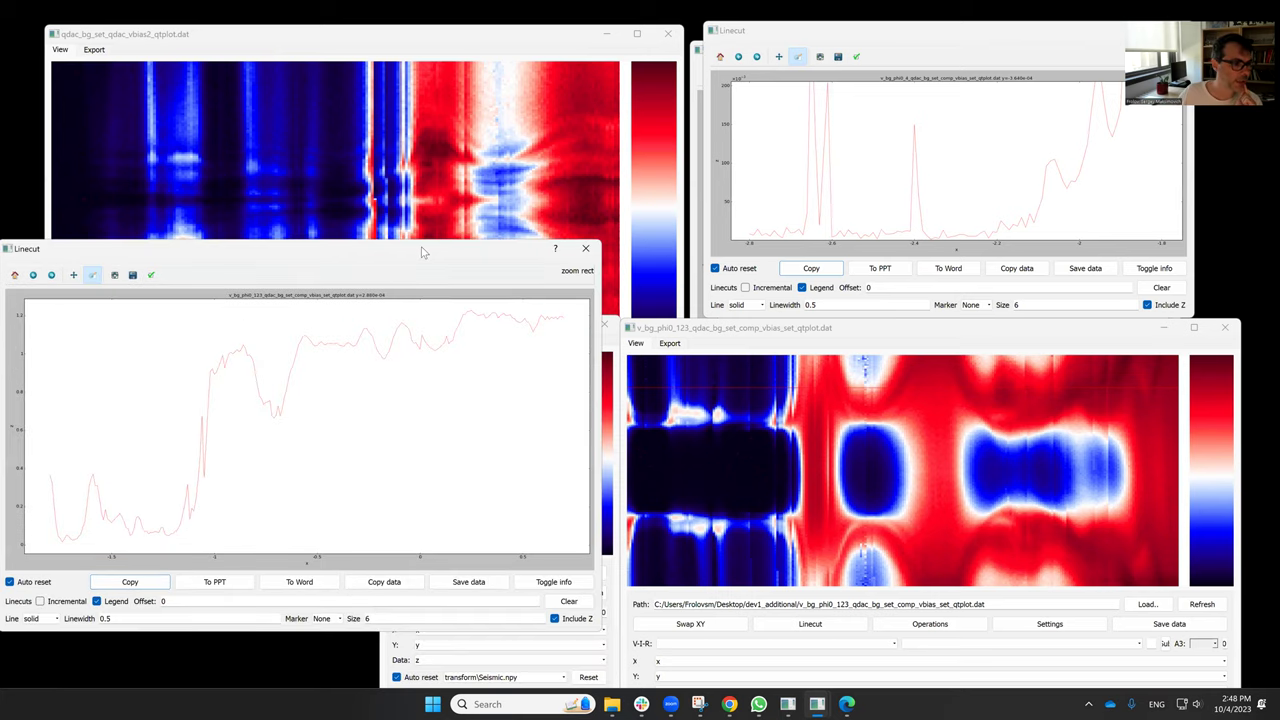
drag(424, 252, 456, 278)
click(712, 390)
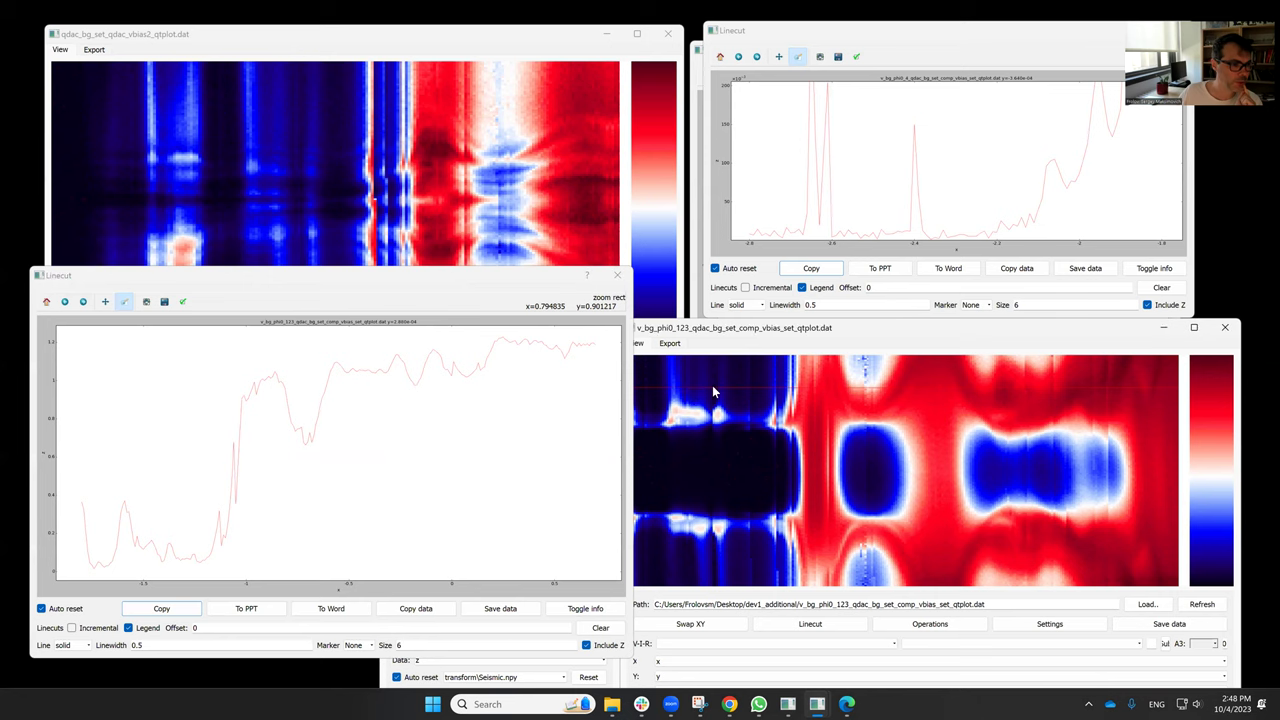
mouse_move(712, 395)
mouse_down()
mouse_move(717, 415)
mouse_move(725, 373)
mouse_move(725, 386)
mouse_up()
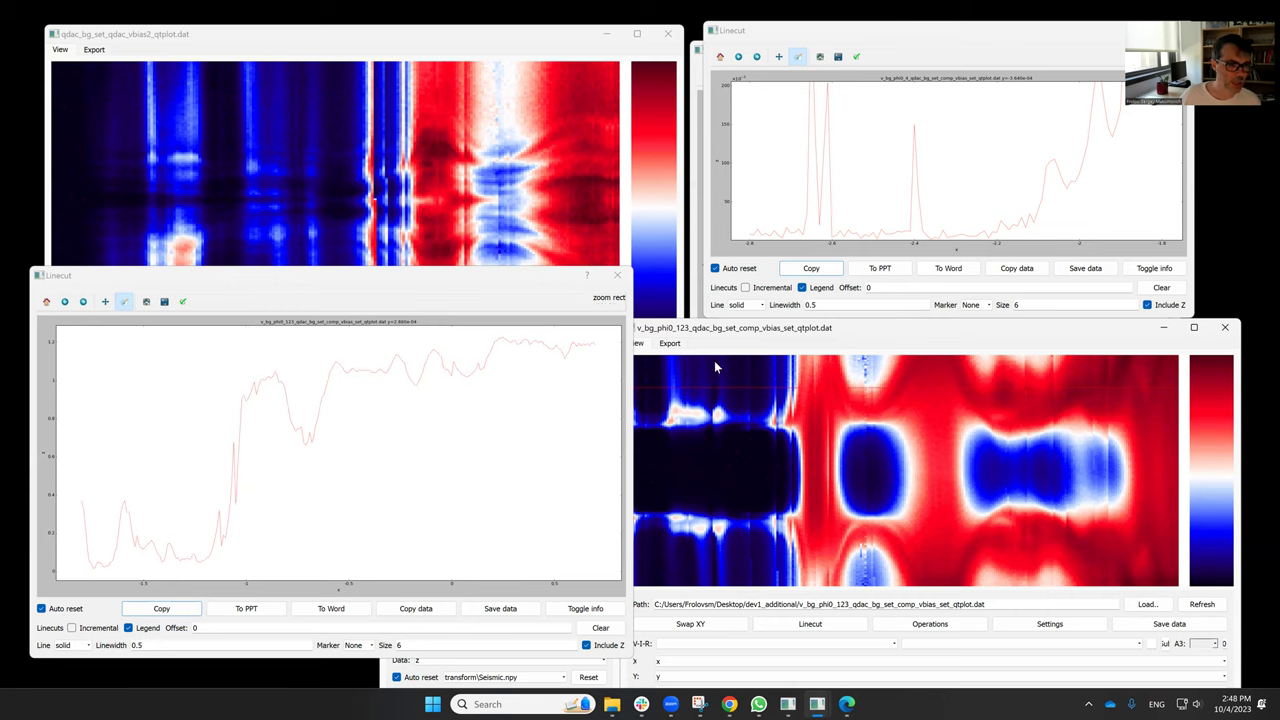
mouse_move(893, 387)
mouse_down()
mouse_move(895, 352)
mouse_move(916, 584)
mouse_move(882, 350)
mouse_up()
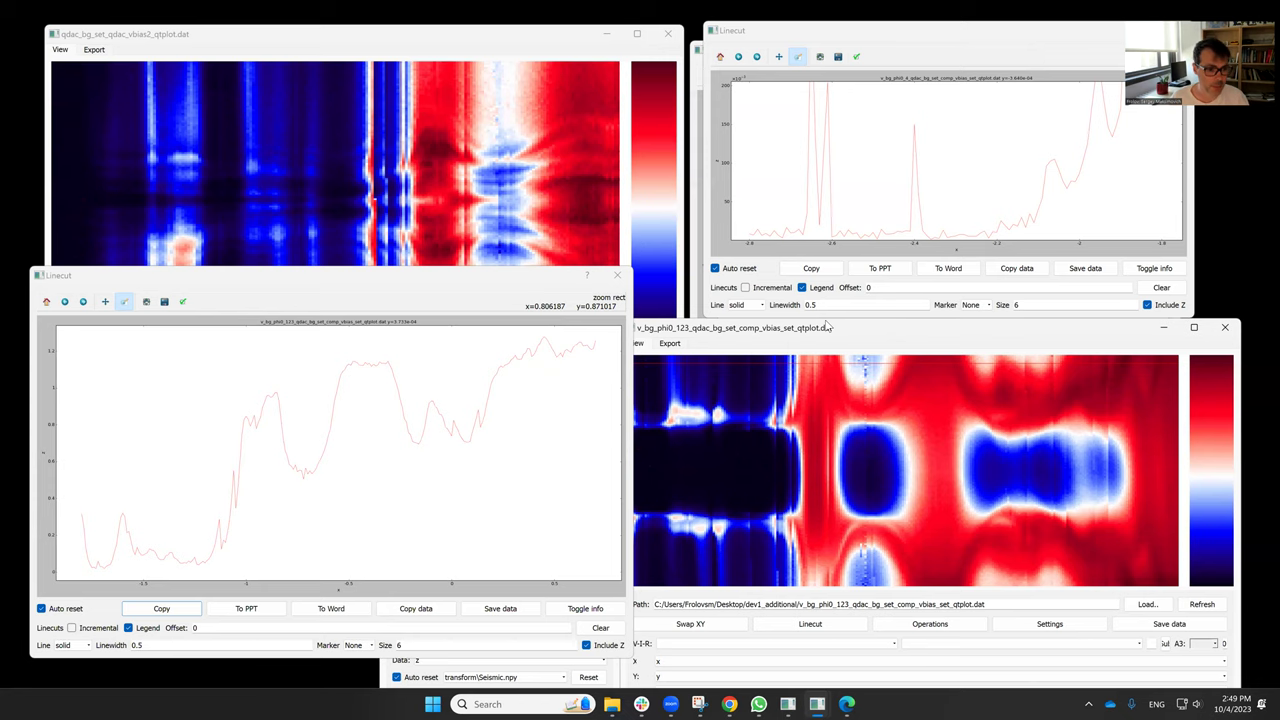
Zoom the left linecut vertically onto its low floor, topping near 250, to show narrow peaks
drag(826, 327, 822, 315)
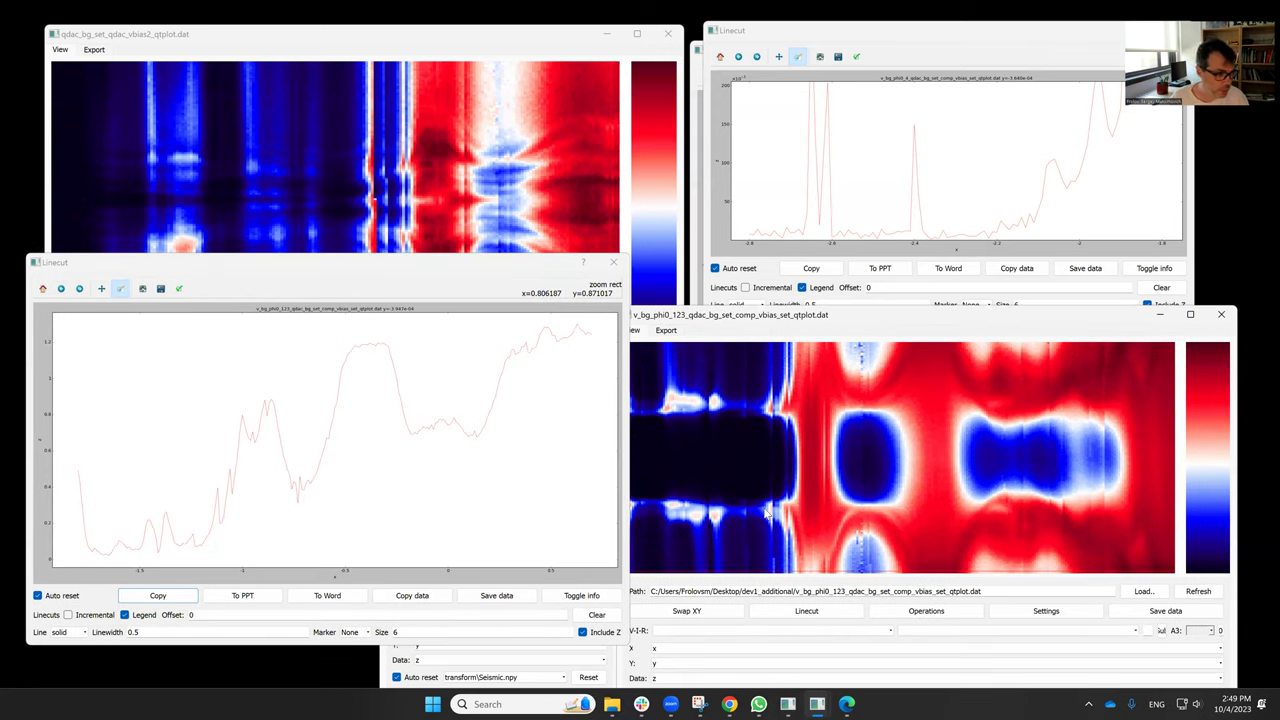
click(70, 538)
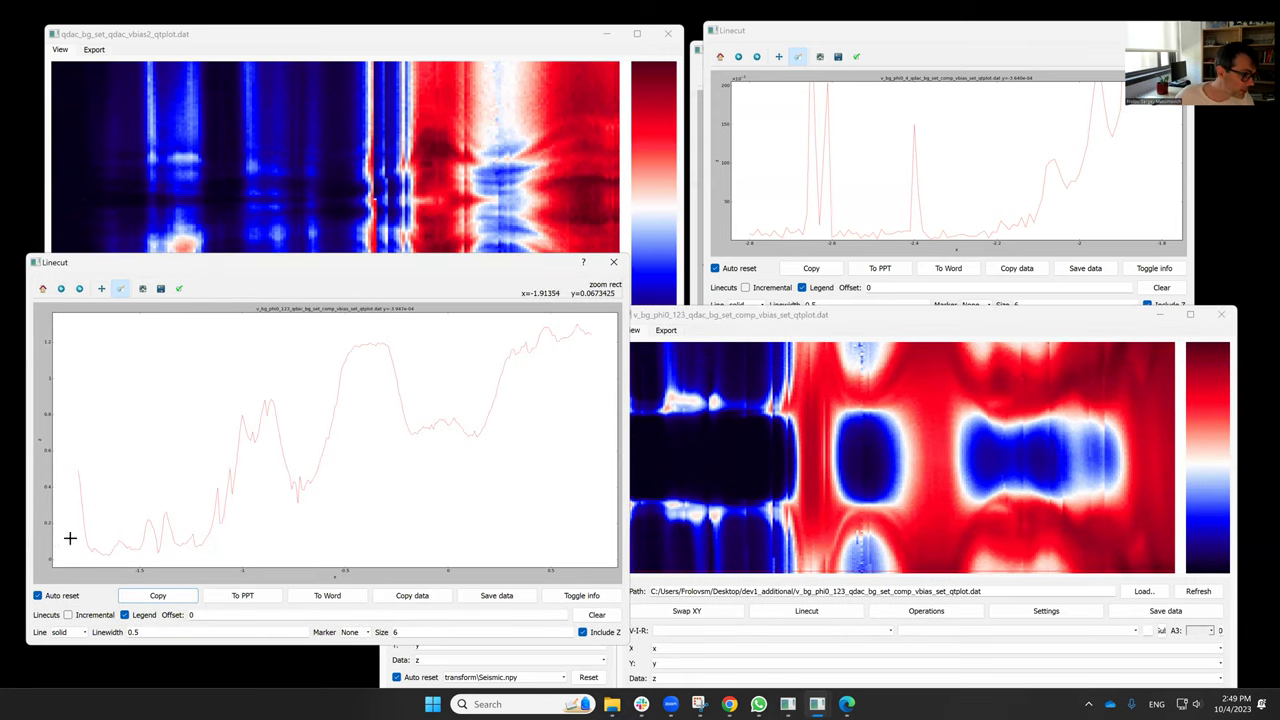
mouse_move(70, 538)
mouse_down()
mouse_move(314, 474)
mouse_move(409, 483)
mouse_move(434, 517)
mouse_move(620, 519)
mouse_up()
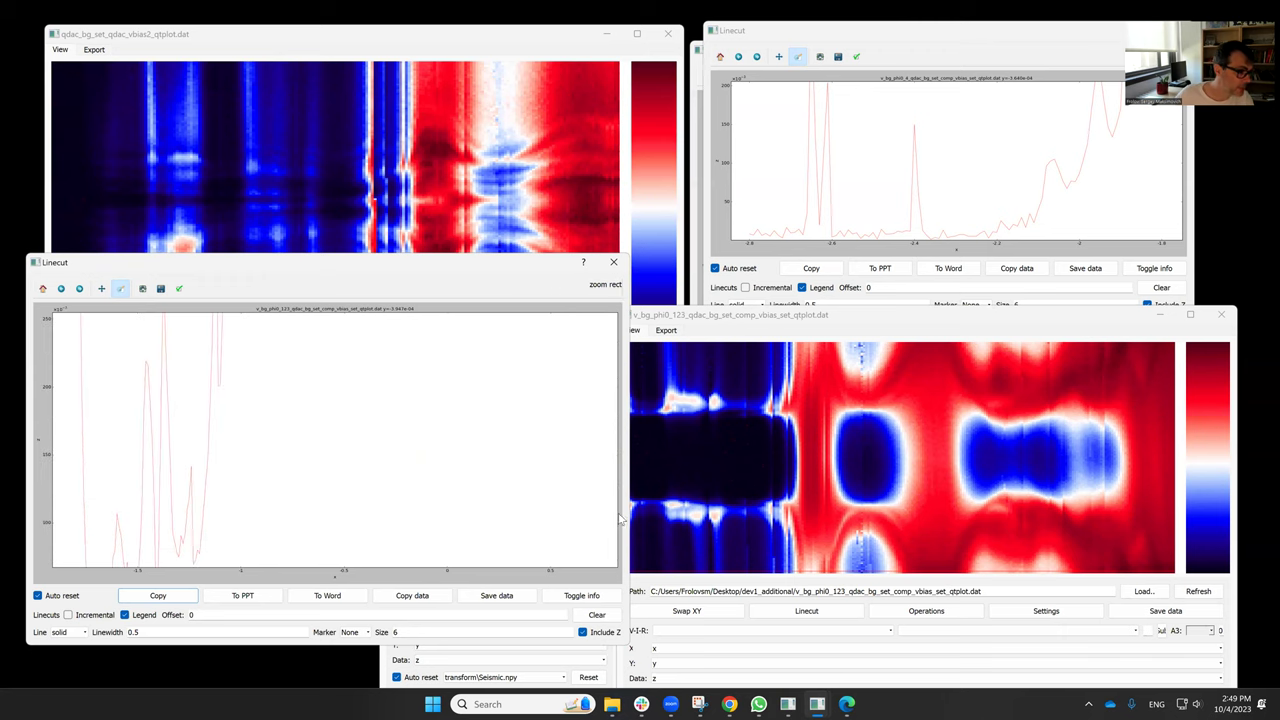